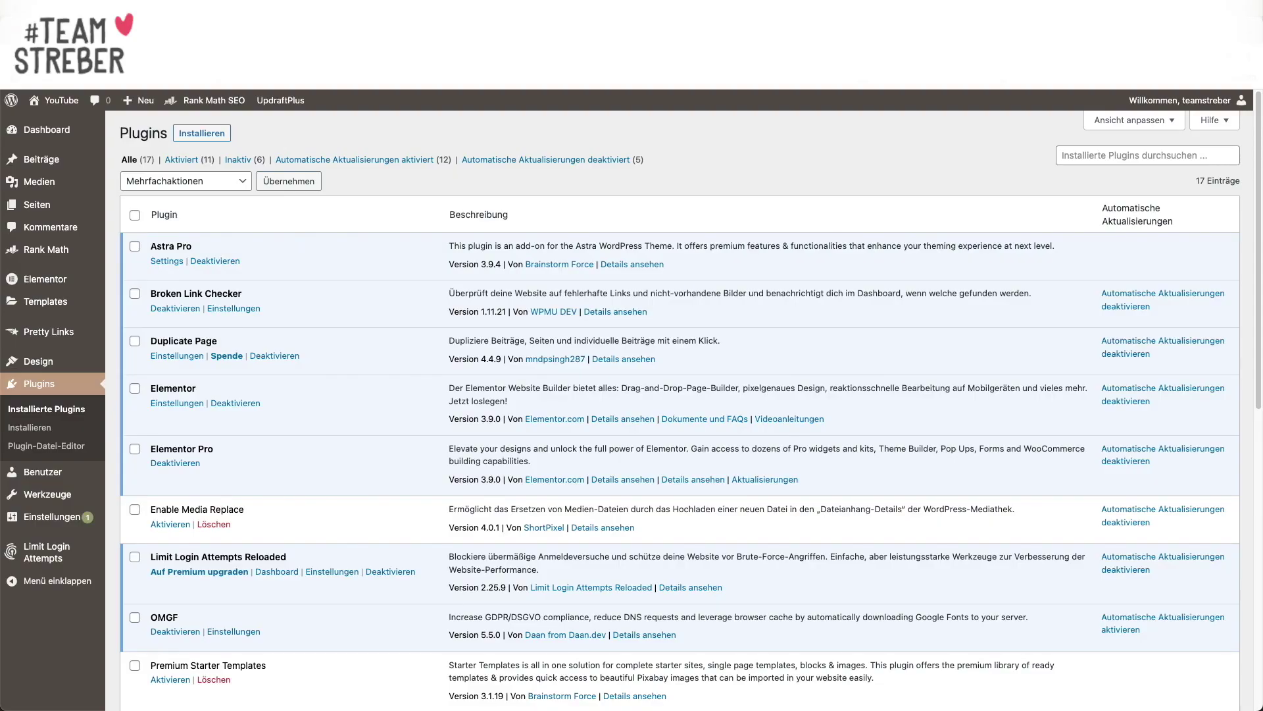
Open the UpdraftPlus backup and restore page and start a backup of the website.
{"action": "mouse_move", "coordinate": [177, 97]}
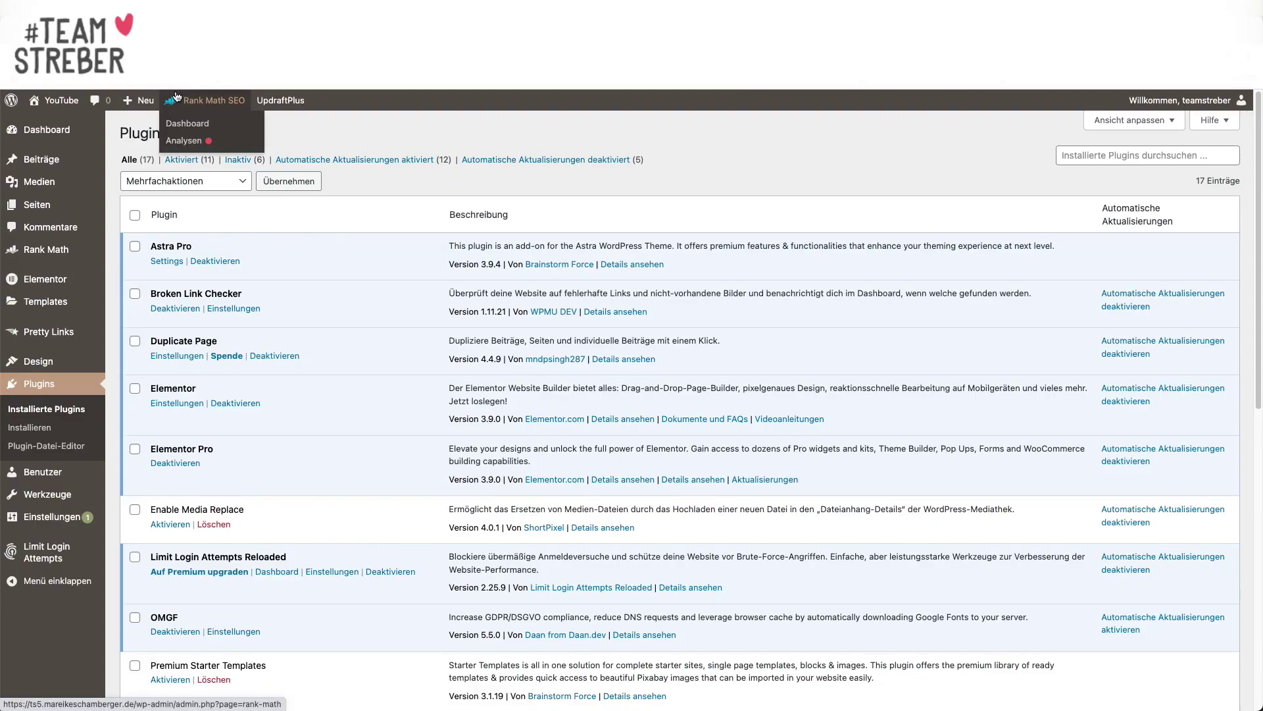
{"action": "mouse_move", "coordinate": [280, 100]}
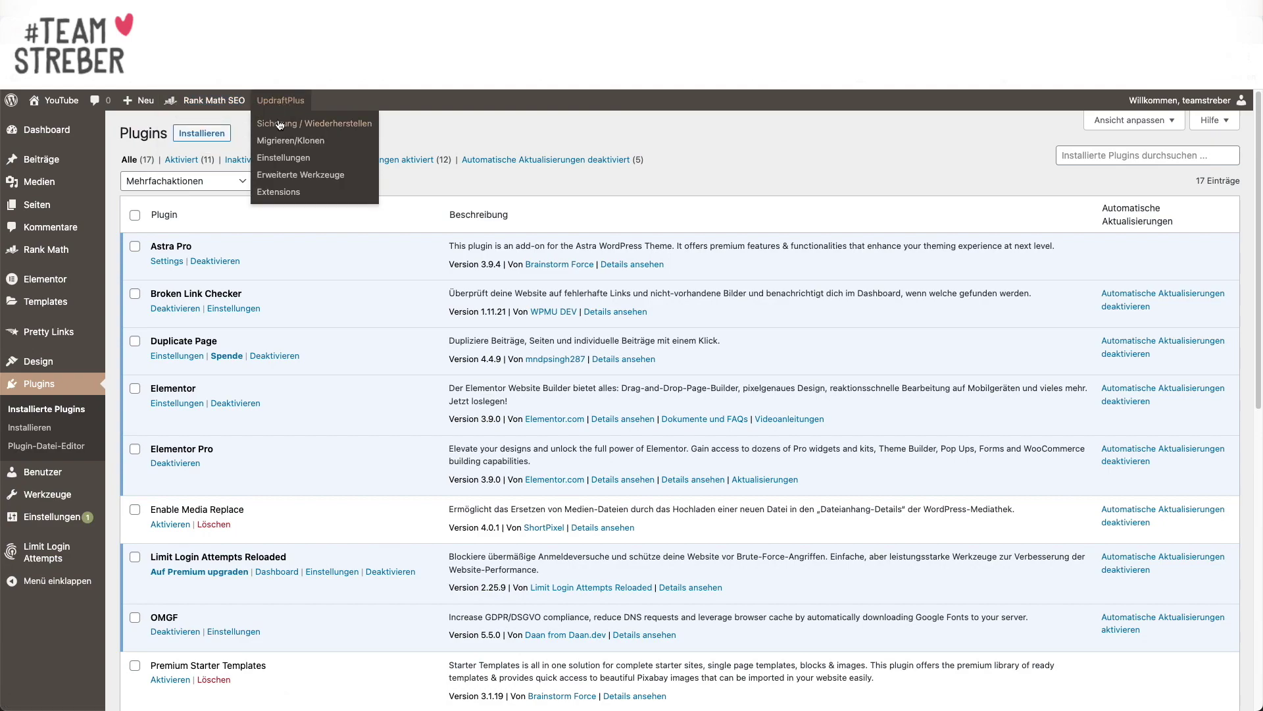
{"action": "left_click", "coordinate": [280, 125]}
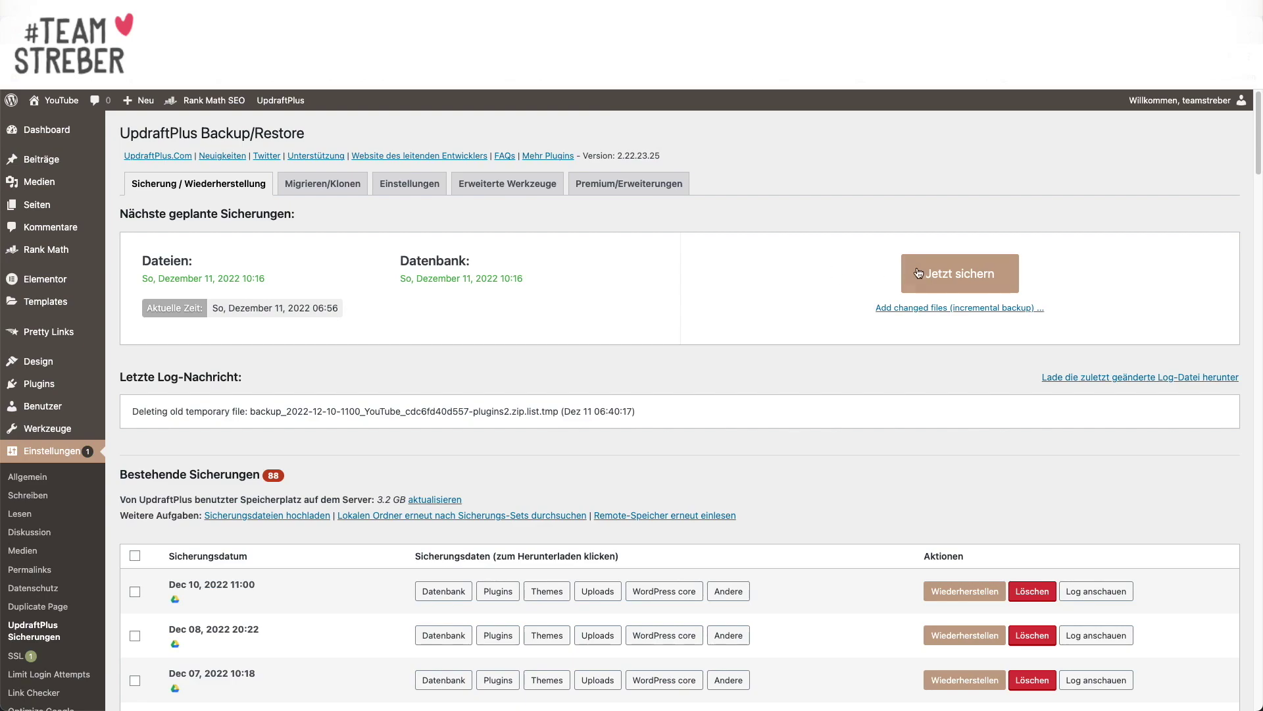
{"action": "left_click", "coordinate": [914, 287]}
{"action": "key", "text": "Return"}
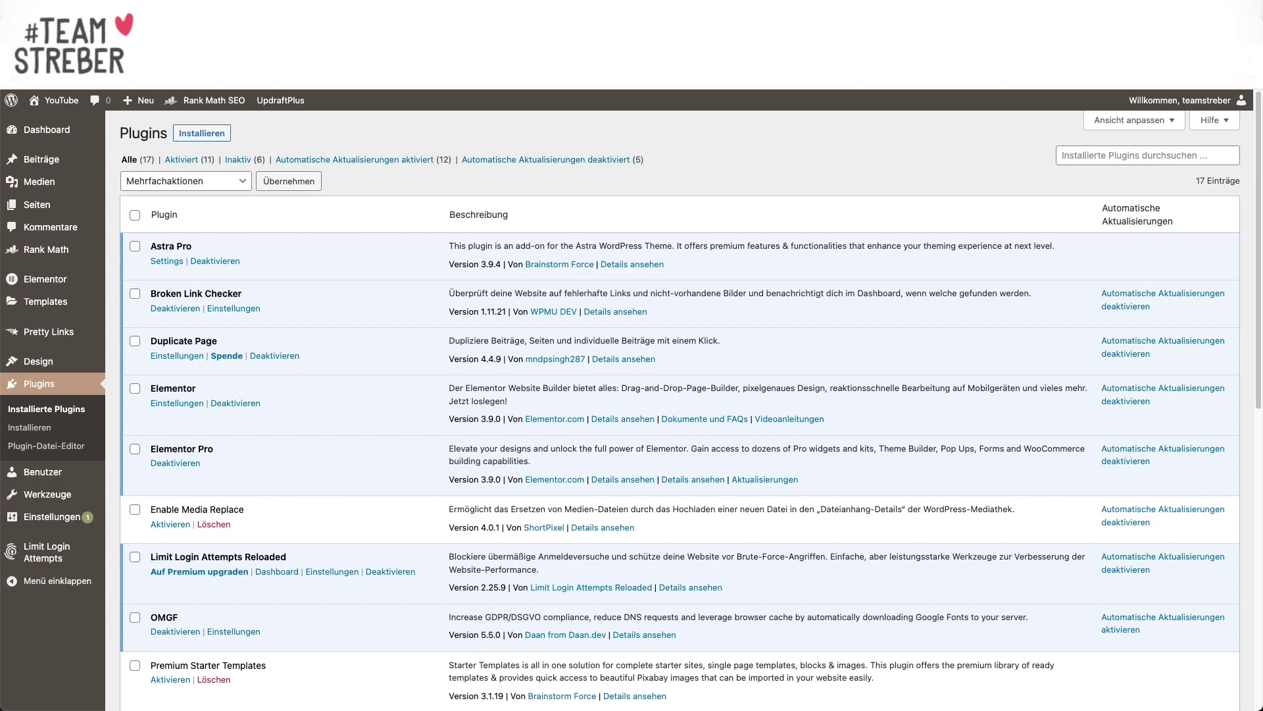
Upload and install the plugin file real-cookie-banner-pro-3.2.0-plugin.zip, then activate the plugin.
{"action": "left_click", "coordinate": [188, 137]}
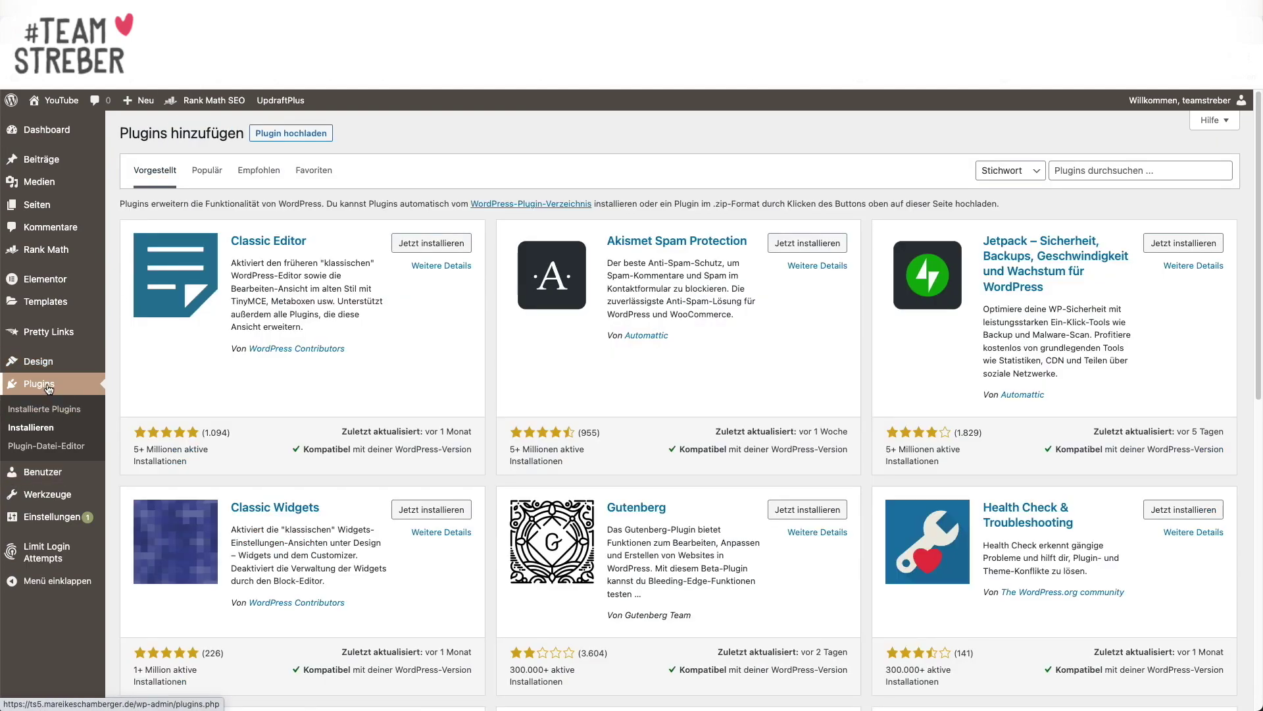
{"action": "left_click", "coordinate": [296, 135]}
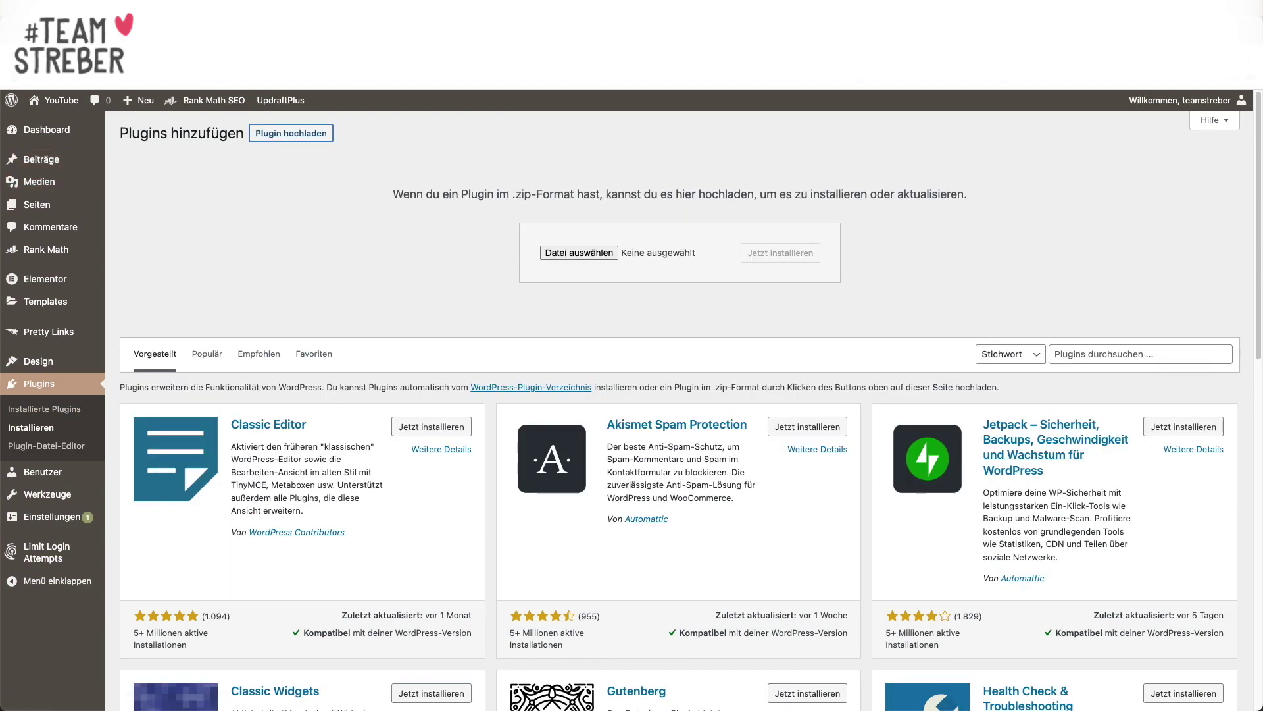
{"action": "left_click_drag", "start_coordinate": [63, 267], "coordinate": [579, 254]}
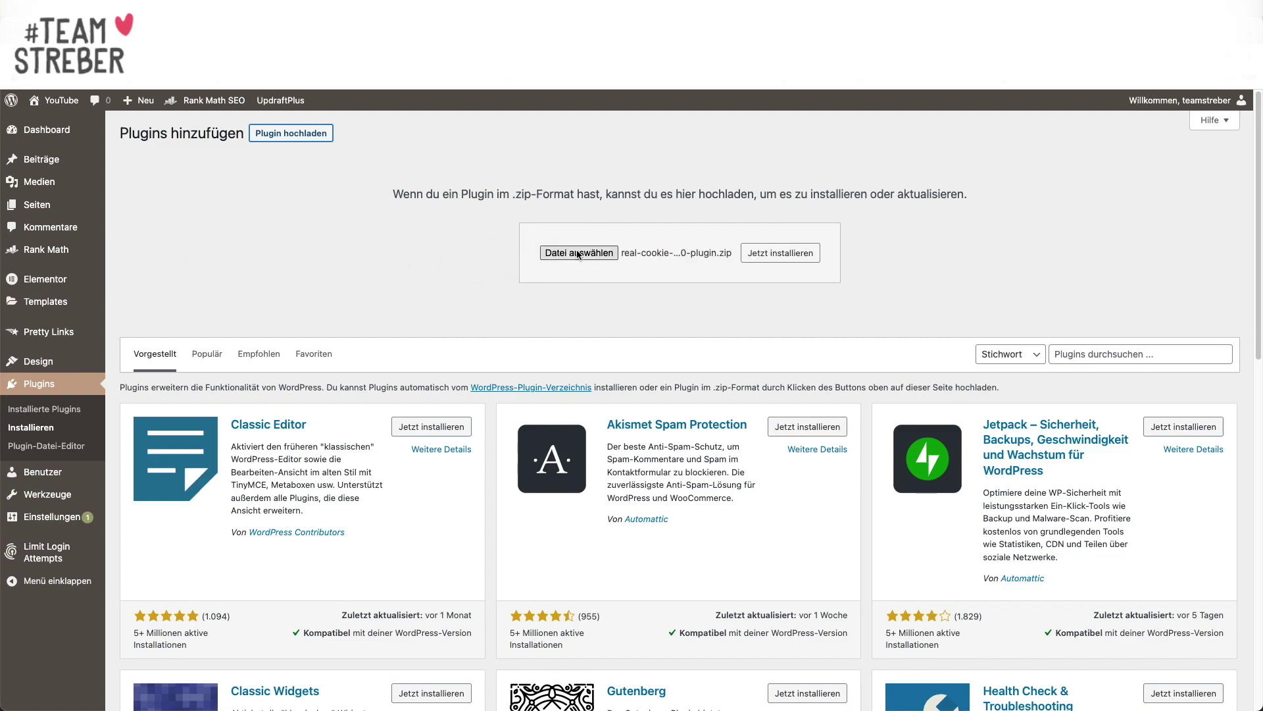
{"action": "left_click", "coordinate": [771, 259]}
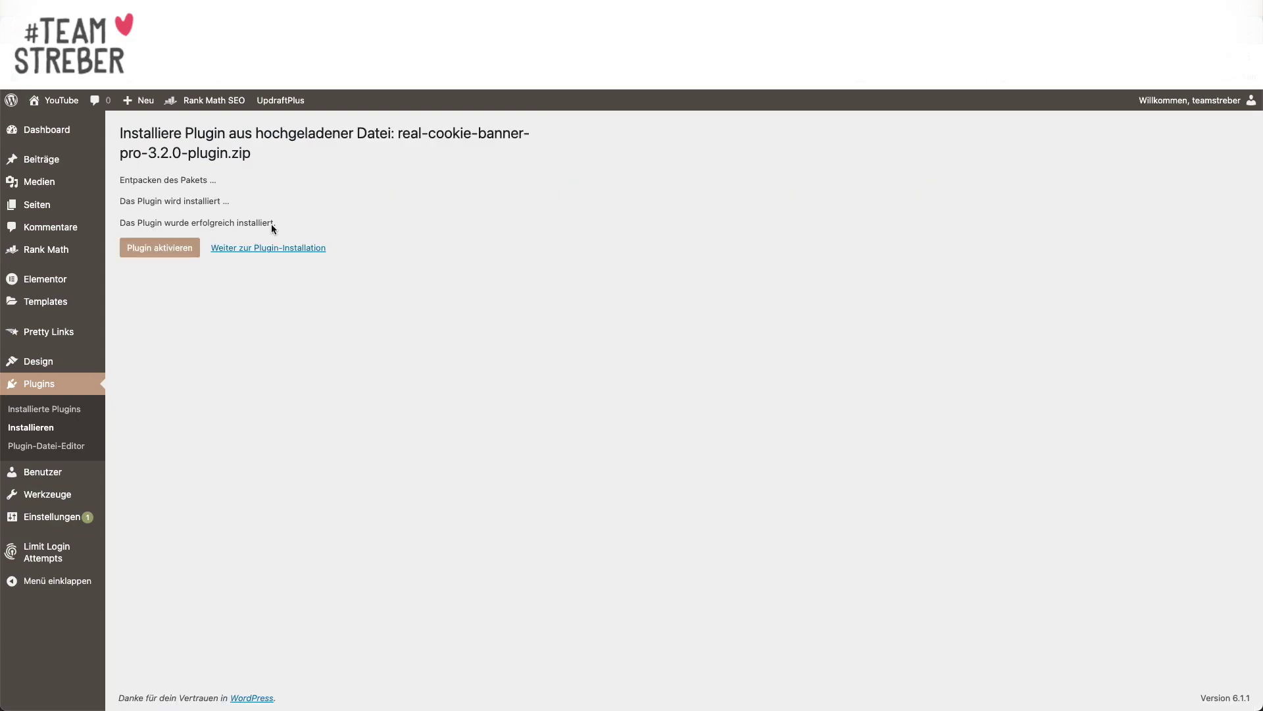
{"action": "left_click", "coordinate": [158, 250]}
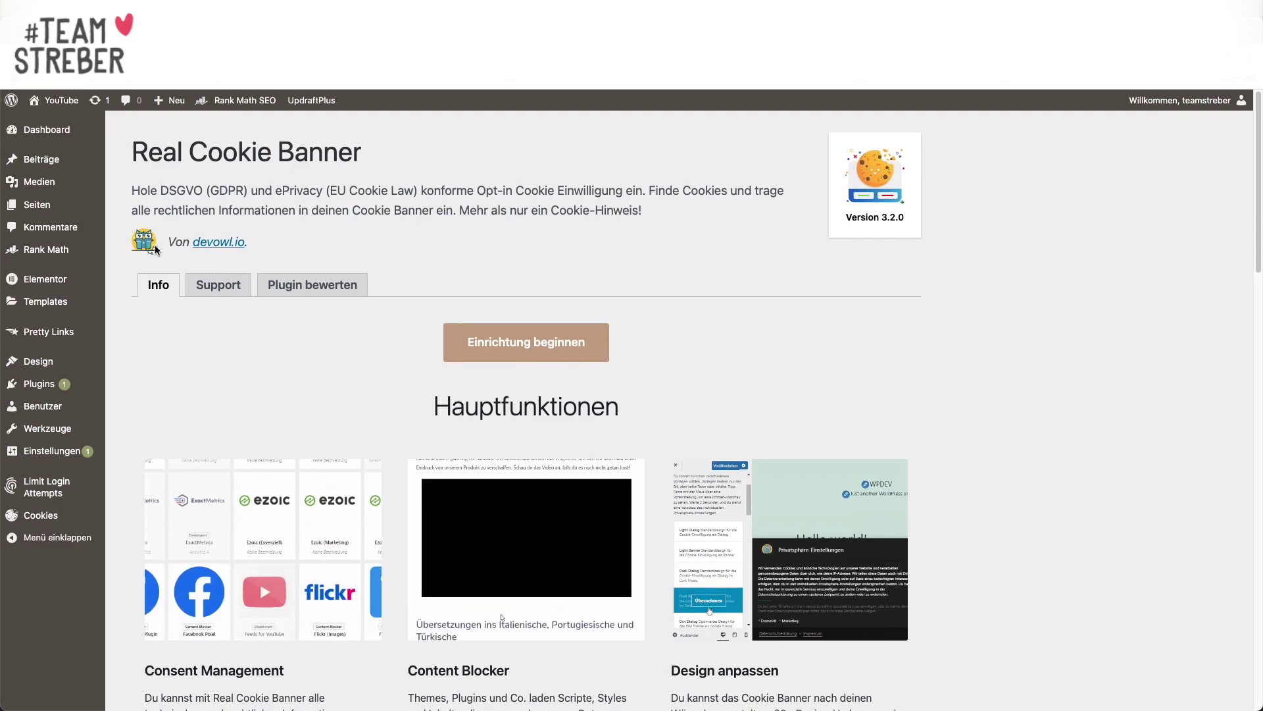
Begin the Real Cookie Banner setup and consent to sending technical data to the devowl.io update server for licence activation.
{"action": "left_click", "coordinate": [518, 356]}
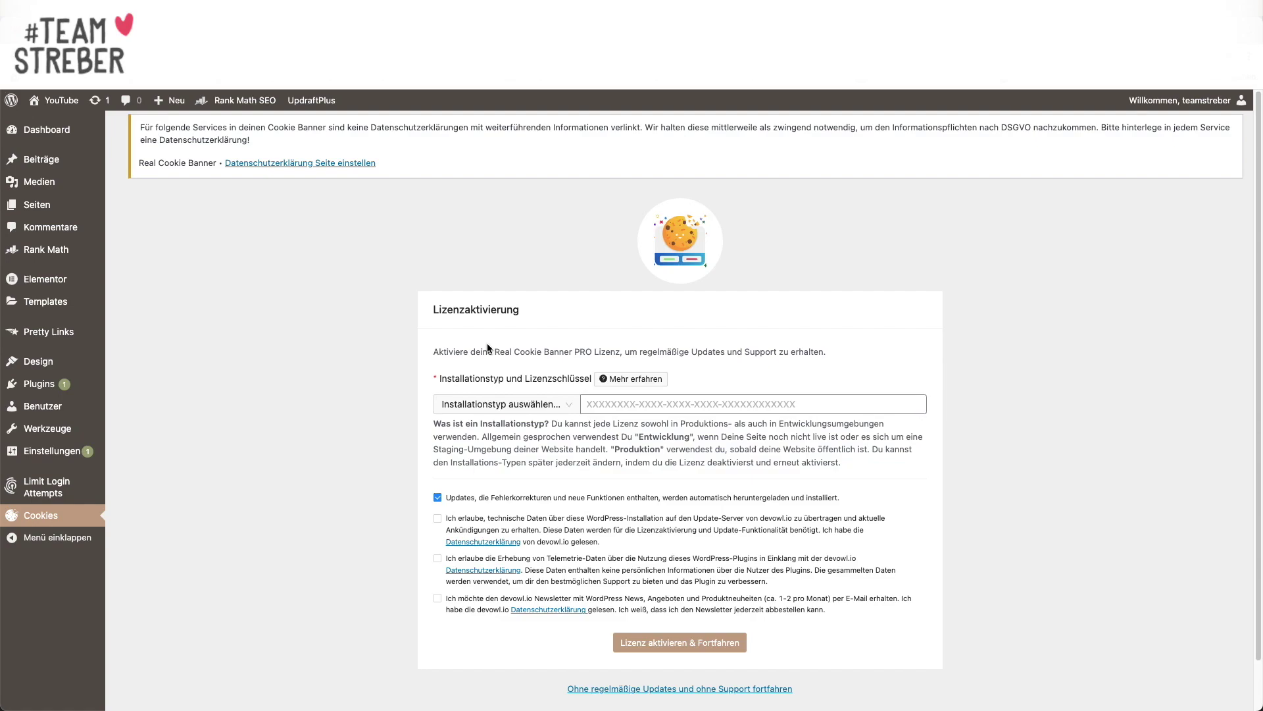
{"action": "left_click", "coordinate": [437, 520]}
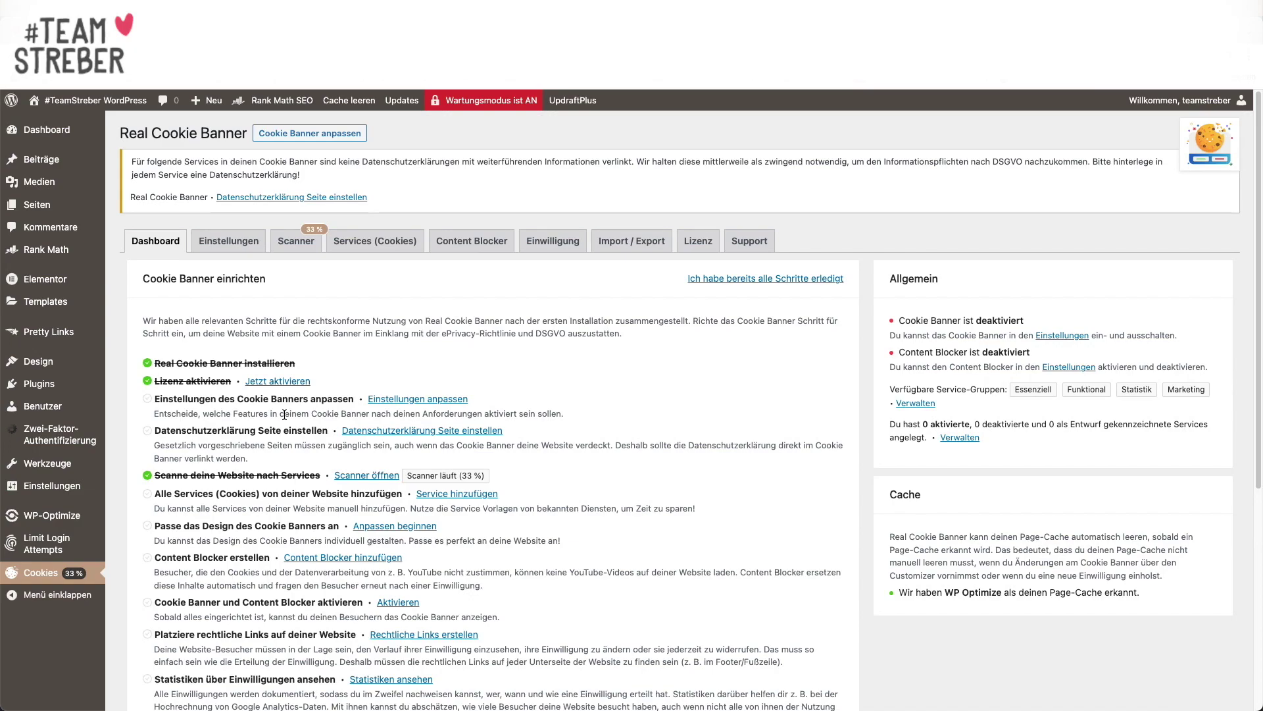
Enable the cookie banner in the Real Cookie Banner general settings, accepting responsibility for checking its texts.
{"action": "left_click", "coordinate": [387, 399]}
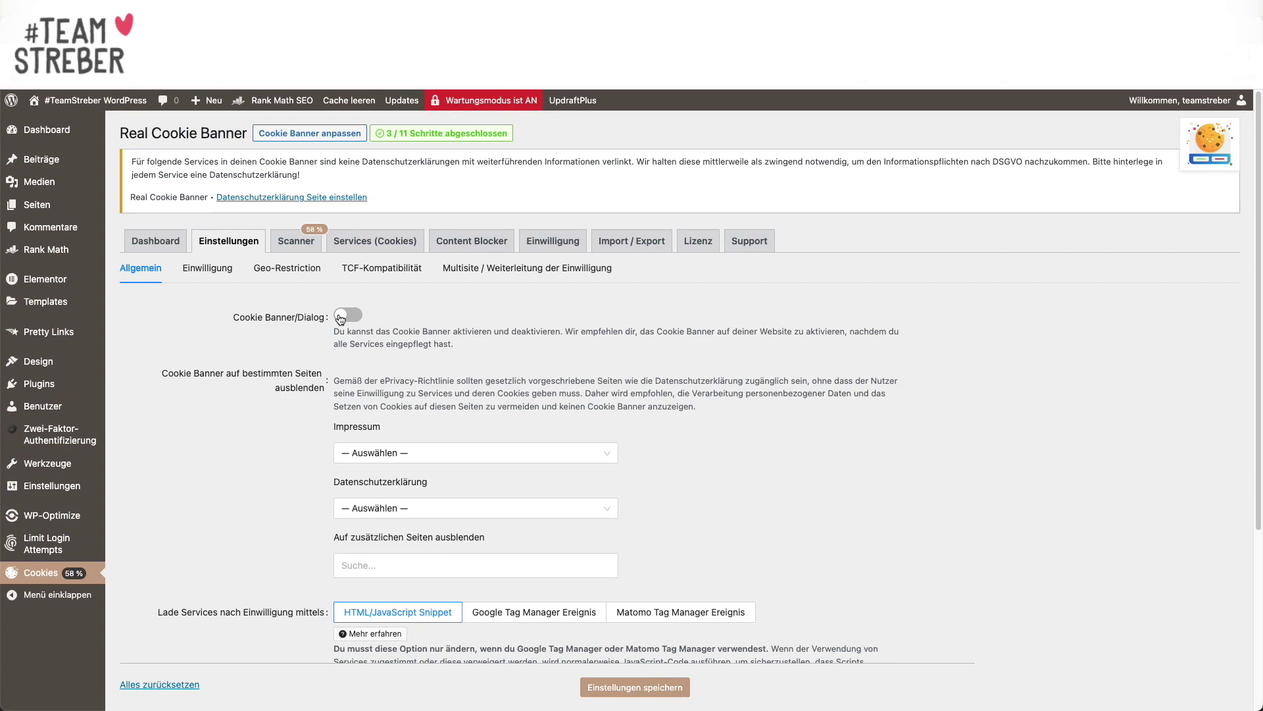
{"action": "left_click", "coordinate": [340, 318]}
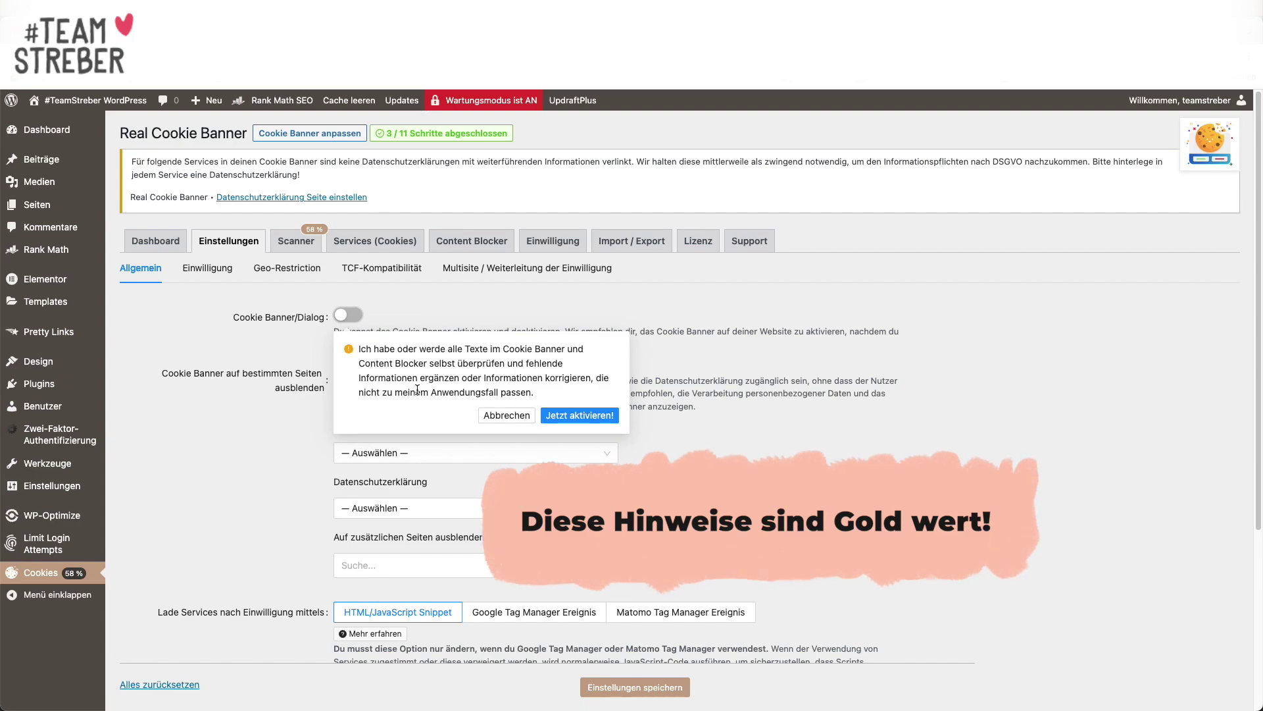
{"action": "left_click", "coordinate": [551, 416]}
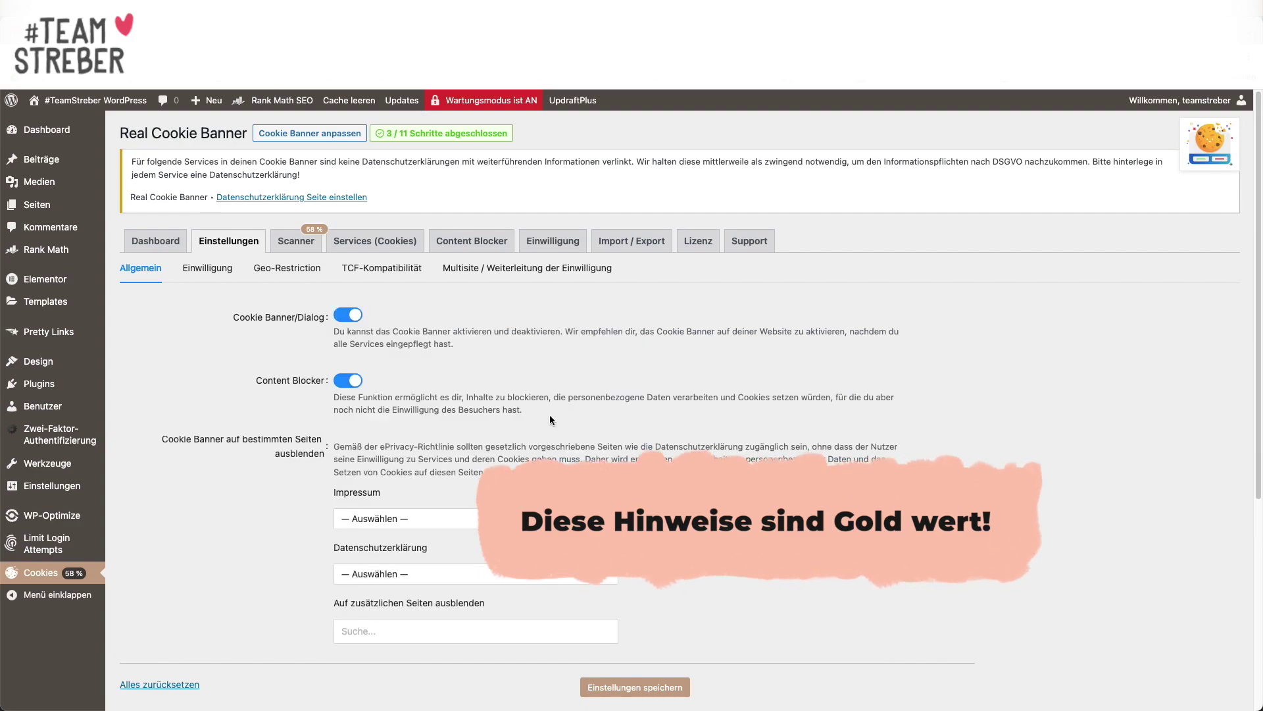
Hide the cookie banner on the legal pages by assigning Impressum as the imprint page and Datenschutz as the privacy policy page.
{"action": "scroll", "coordinate": [334, 393], "scroll_direction": "down", "scroll_amount": 3}
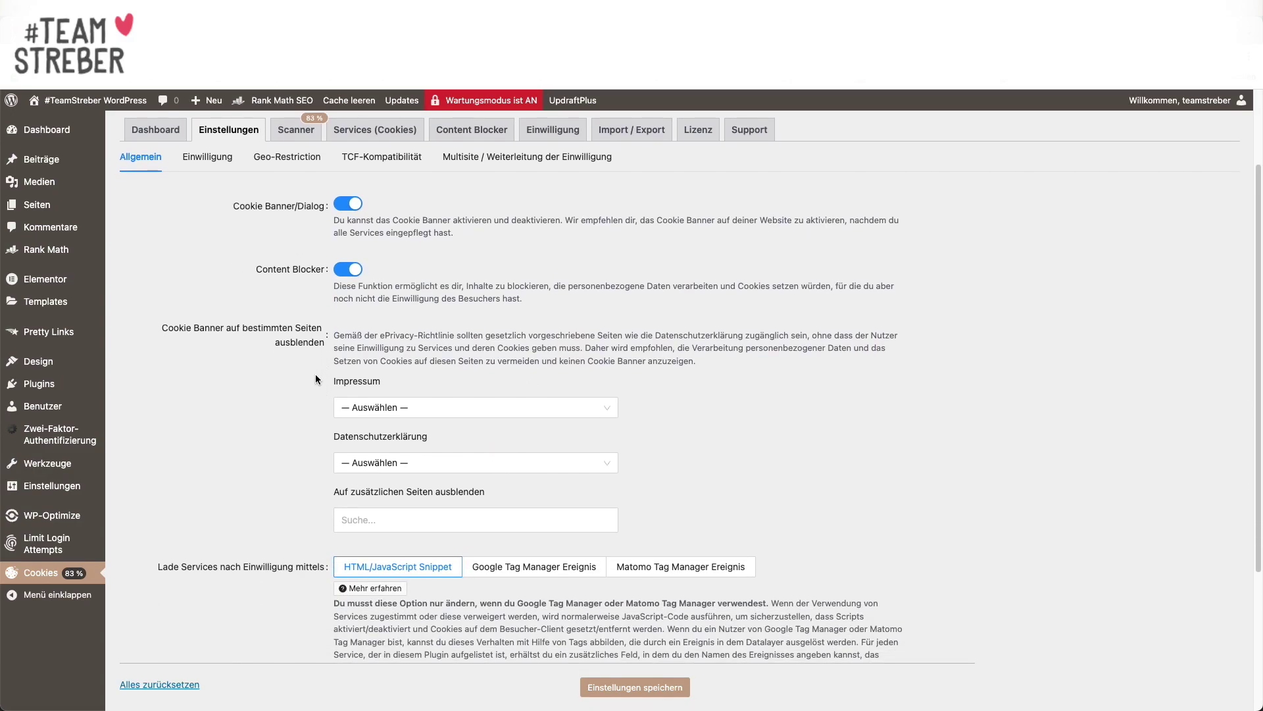
{"action": "scroll", "coordinate": [314, 379], "scroll_direction": "down", "scroll_amount": 1}
{"action": "left_click", "coordinate": [352, 391]}
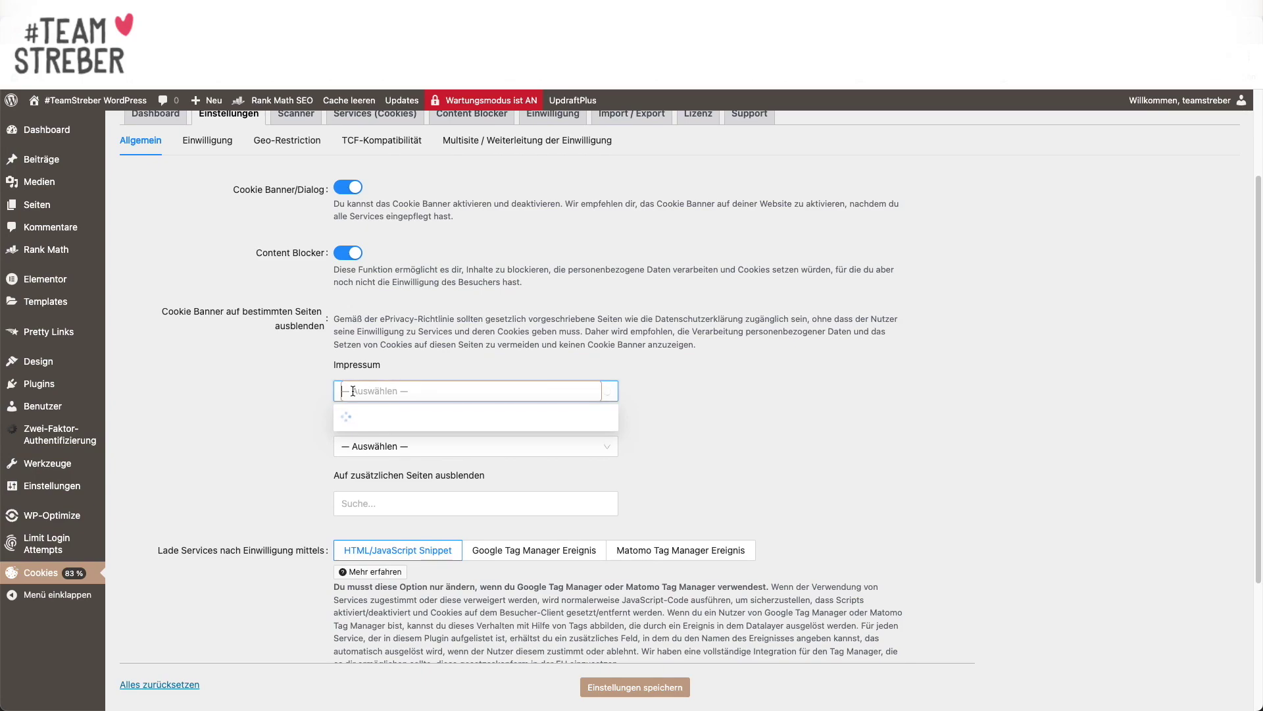
{"action": "type", "text": "impr"}
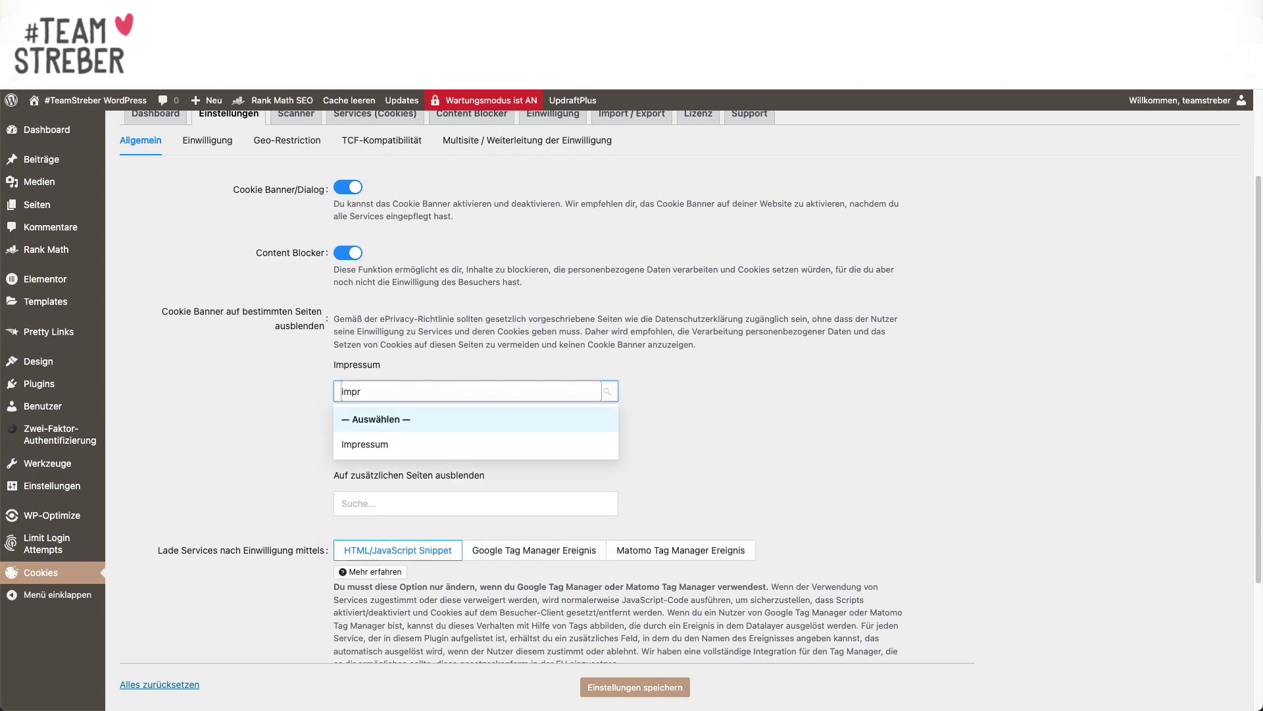
{"action": "left_click", "coordinate": [365, 445]}
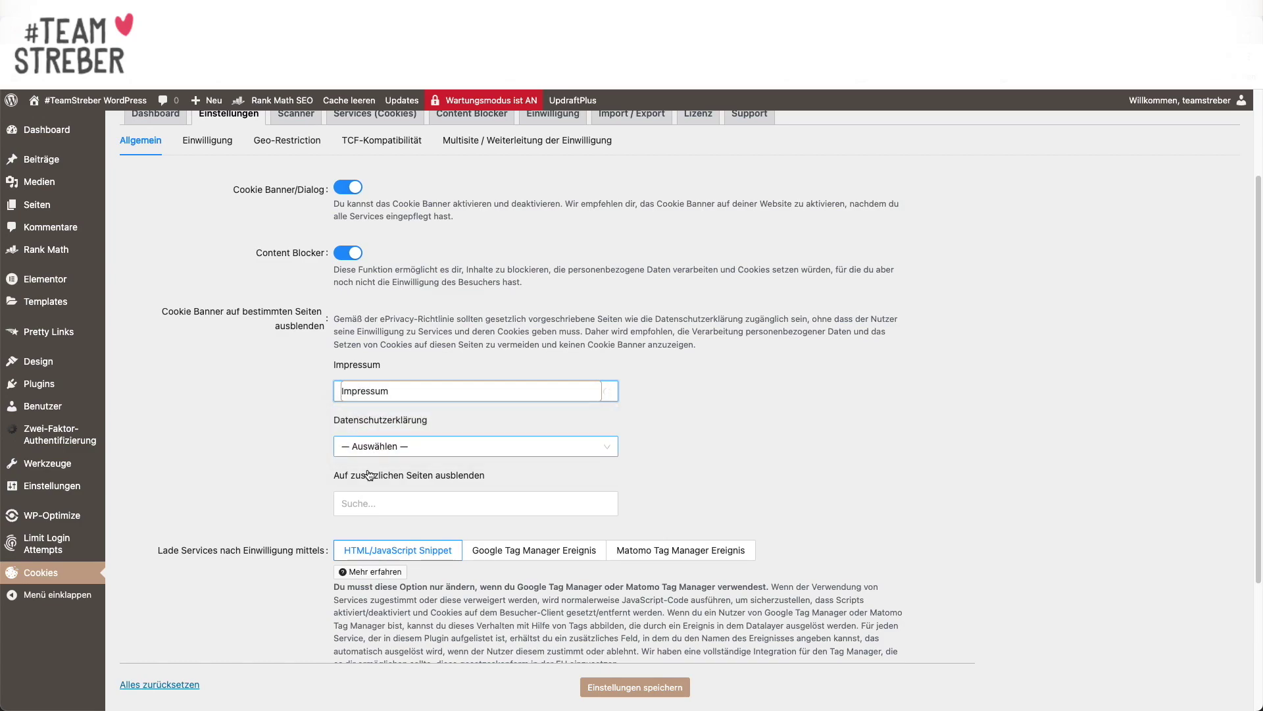
{"action": "left_click", "coordinate": [369, 447]}
{"action": "type", "text": "date"}
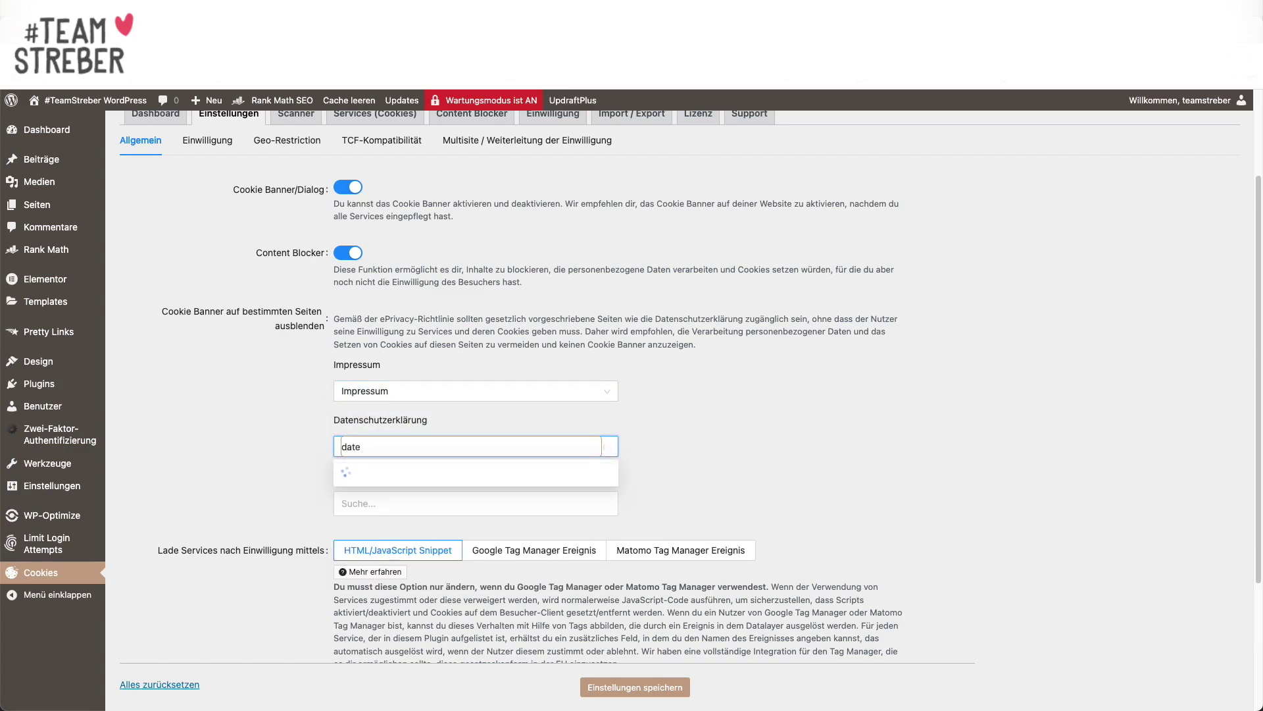
{"action": "left_click", "coordinate": [369, 498]}
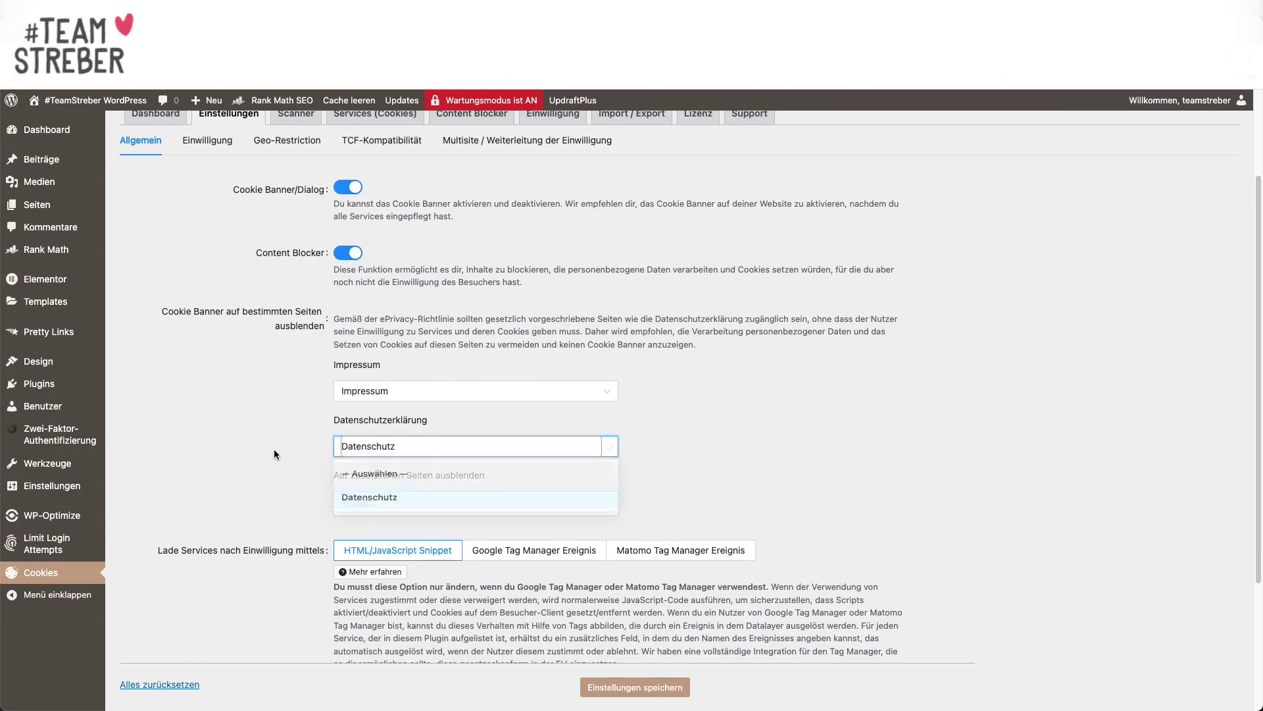
Review how services load after consent, keep HTML/JavaScript Snippet selected, and save the general settings.
{"action": "scroll", "coordinate": [268, 445], "scroll_direction": "down", "scroll_amount": 3}
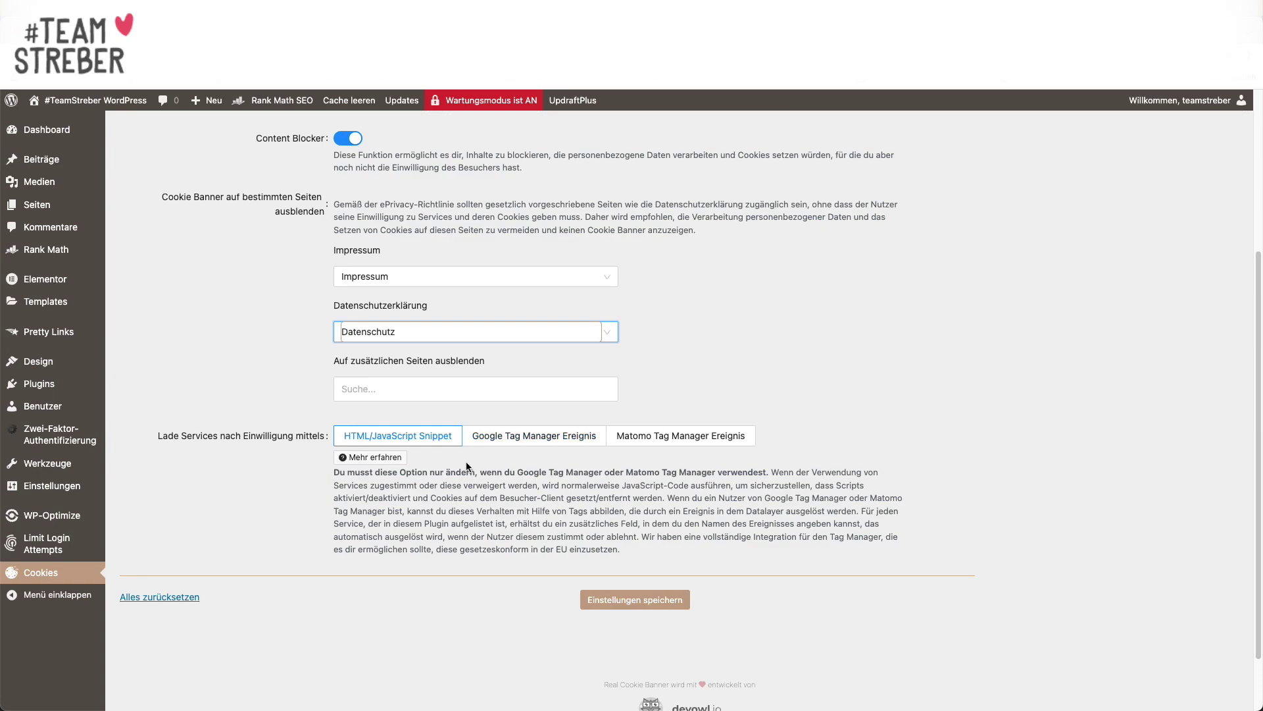
{"action": "scroll", "coordinate": [463, 467], "scroll_direction": "up", "scroll_amount": 1}
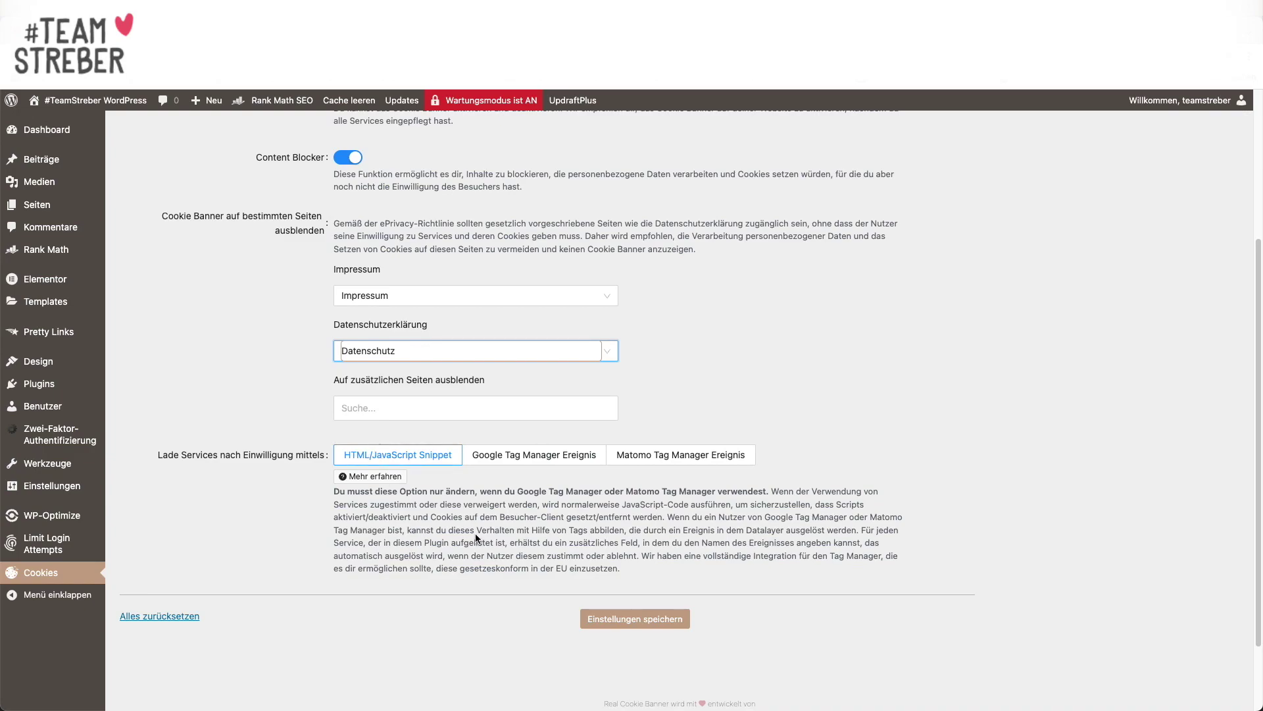
{"action": "scroll", "coordinate": [477, 538], "scroll_direction": "down", "scroll_amount": 2}
{"action": "scroll", "coordinate": [424, 504], "scroll_direction": "up", "scroll_amount": 1}
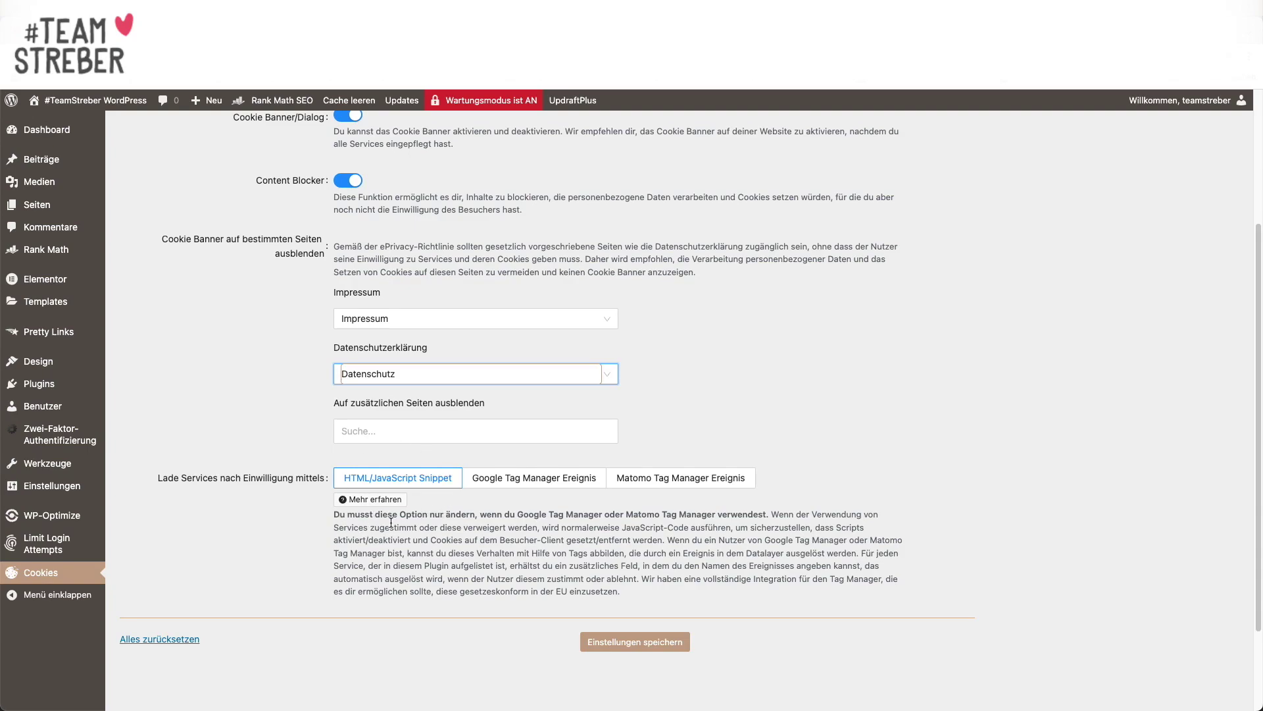
{"action": "scroll", "coordinate": [424, 513], "scroll_direction": "down", "scroll_amount": 1}
{"action": "left_click", "coordinate": [663, 631]}
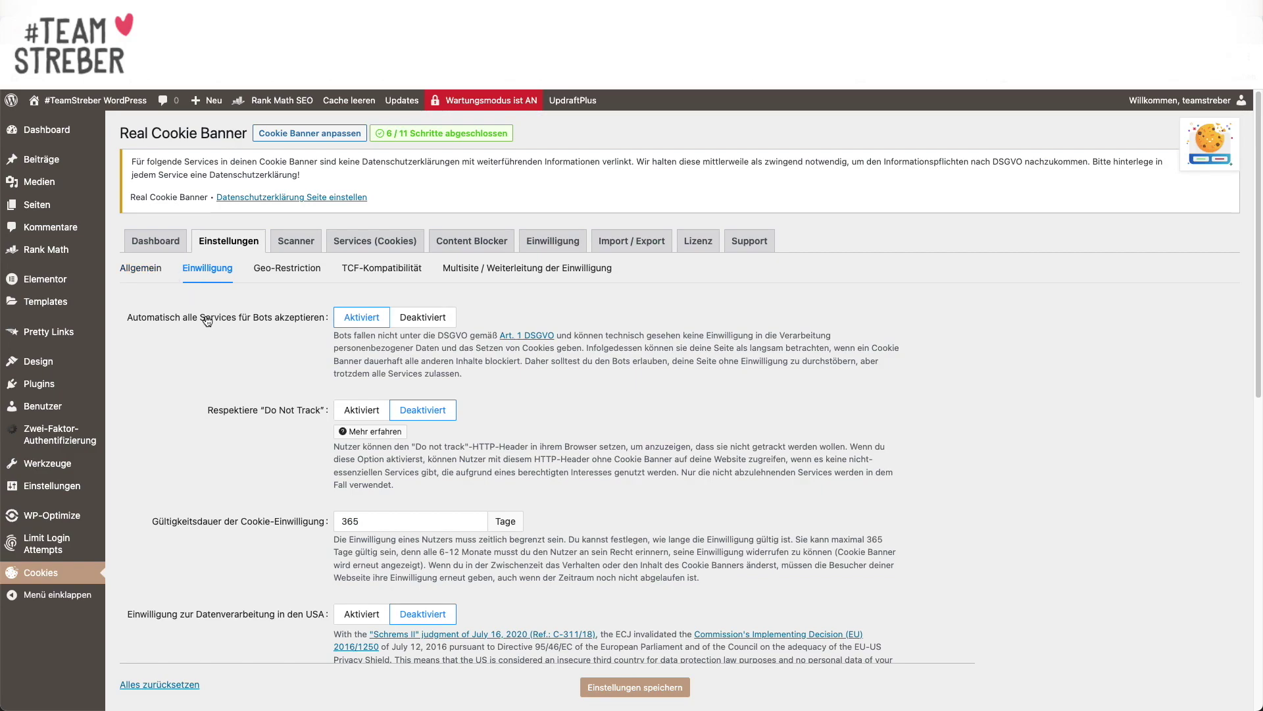
Examine the consent settings, from bot acceptance, Do Not Track and consent validity to US data processing, age notice and IP address storage.
{"action": "scroll", "coordinate": [189, 325], "scroll_direction": "down", "scroll_amount": 1}
{"action": "scroll", "coordinate": [189, 325], "scroll_direction": "down", "scroll_amount": 4}
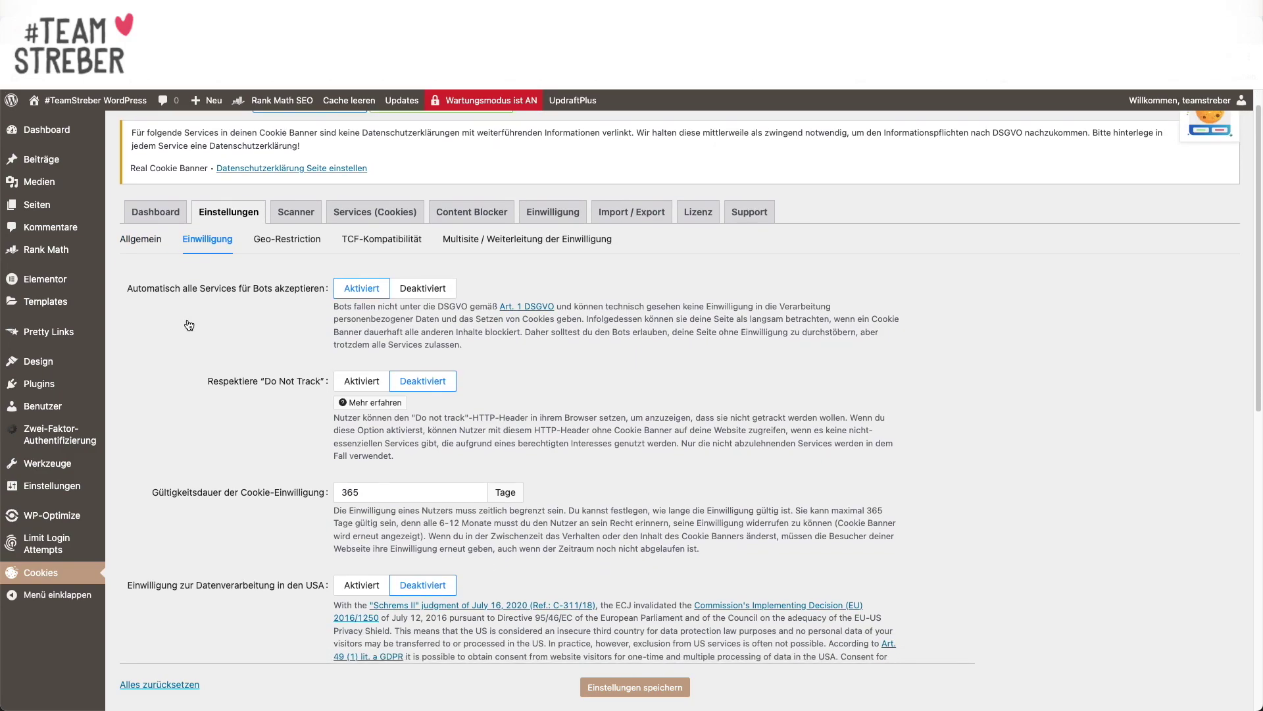
{"action": "scroll", "coordinate": [256, 347], "scroll_direction": "down", "scroll_amount": 1}
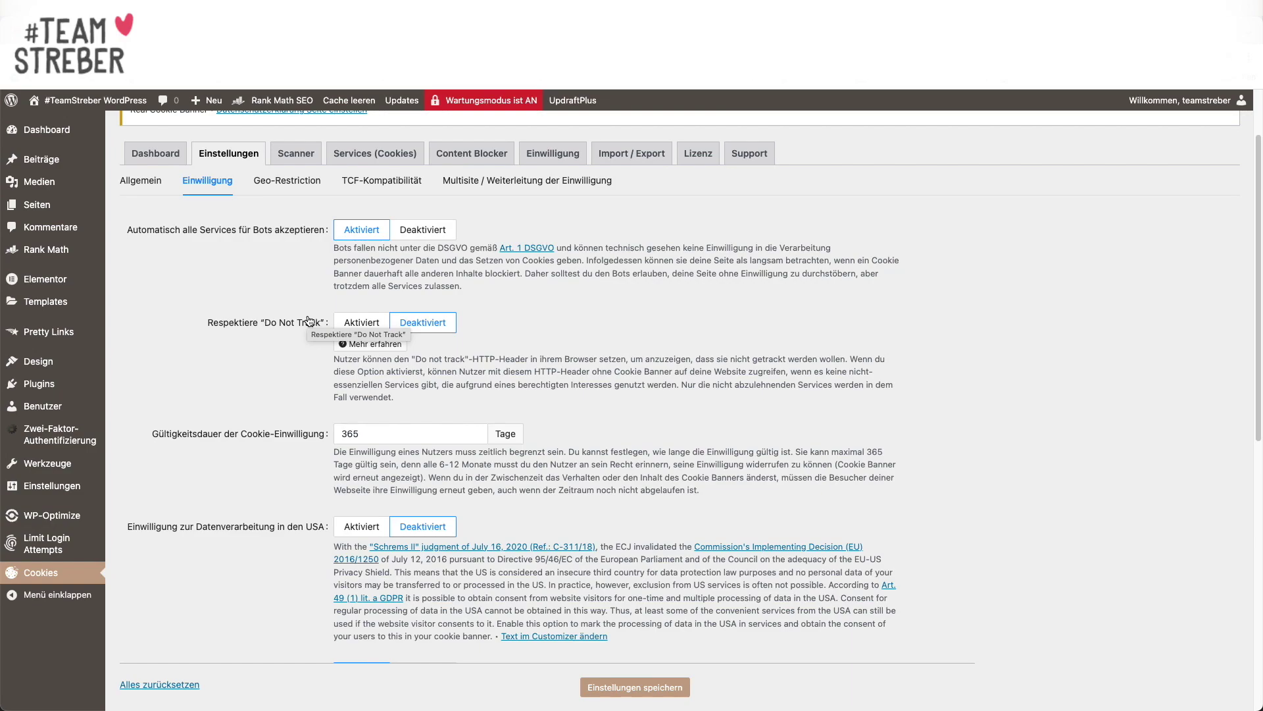
{"action": "scroll", "coordinate": [294, 320], "scroll_direction": "down", "scroll_amount": 4}
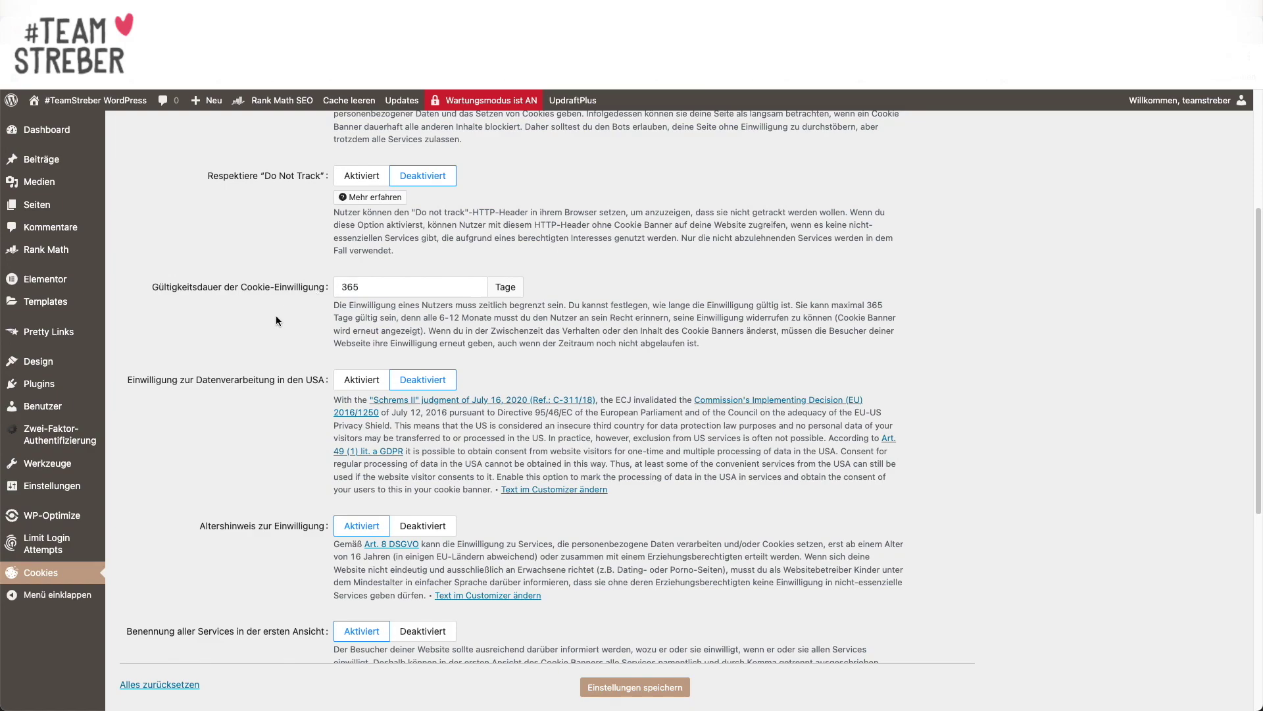
{"action": "scroll", "coordinate": [276, 320], "scroll_direction": "down", "scroll_amount": 2}
{"action": "scroll", "coordinate": [276, 321], "scroll_direction": "down", "scroll_amount": 1}
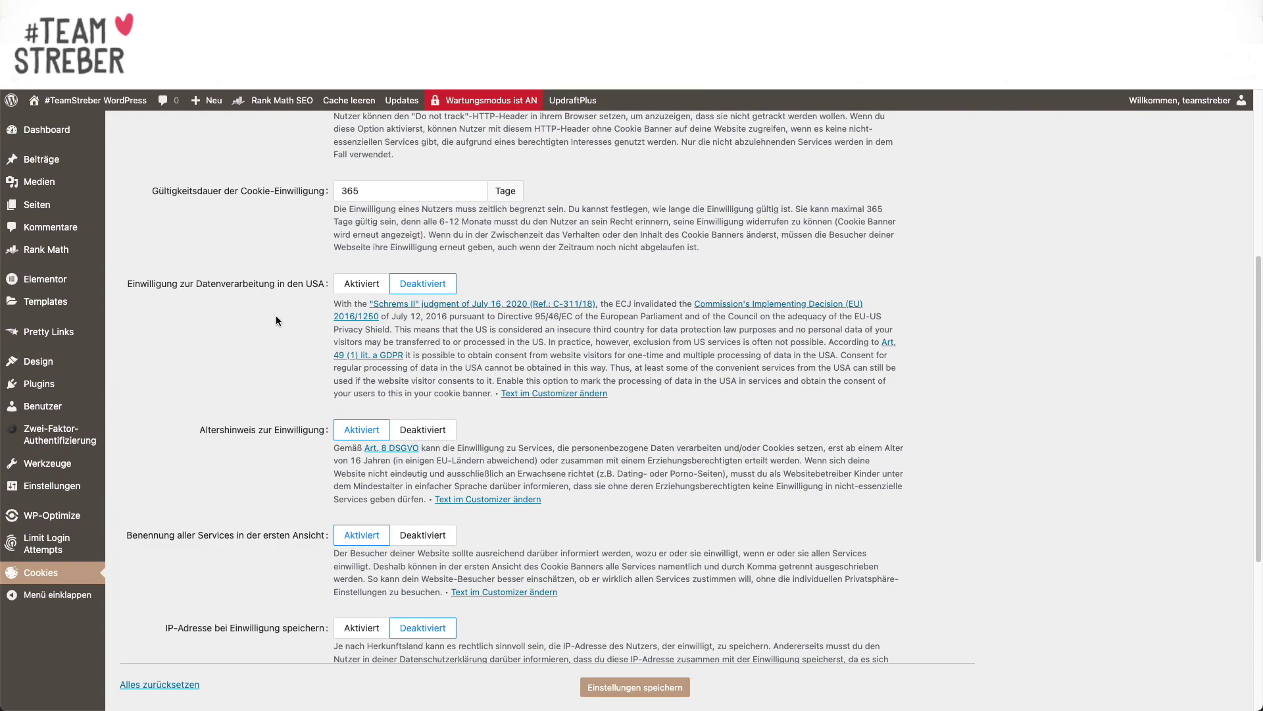
{"action": "scroll", "coordinate": [276, 320], "scroll_direction": "down", "scroll_amount": 1}
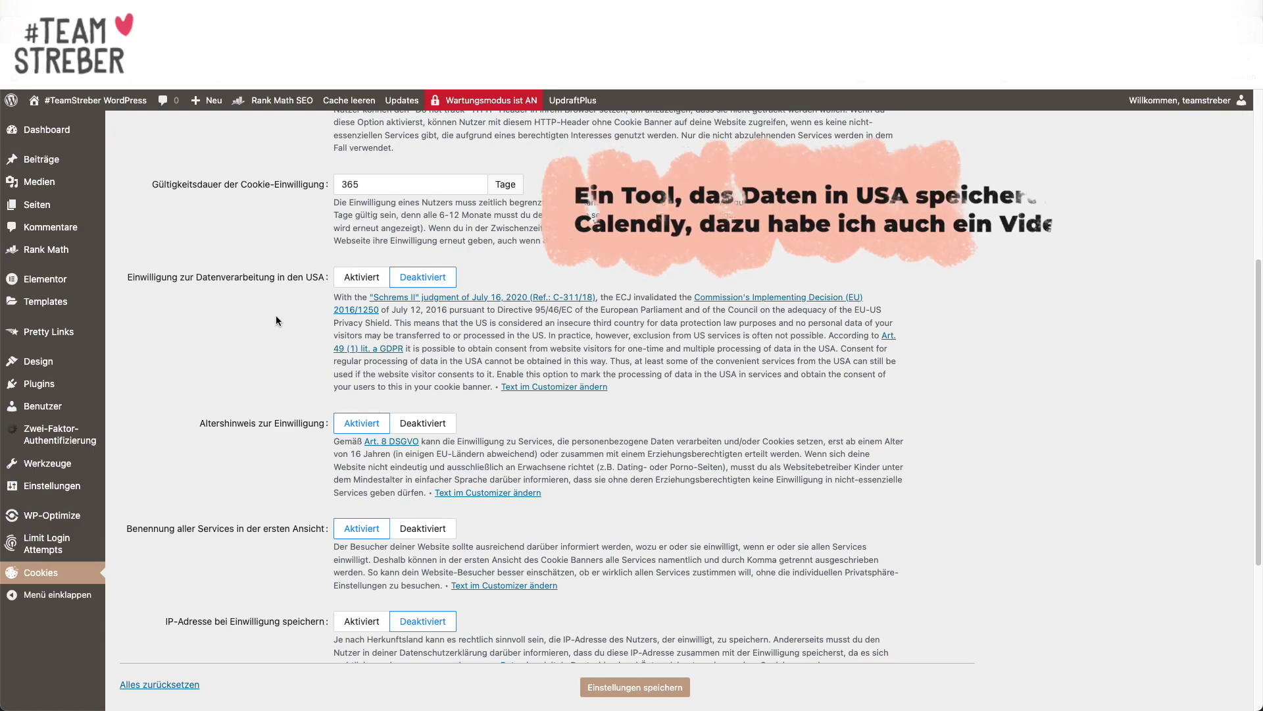
{"action": "scroll", "coordinate": [289, 329], "scroll_direction": "down", "scroll_amount": 3}
{"action": "scroll", "coordinate": [329, 356], "scroll_direction": "up", "scroll_amount": 5}
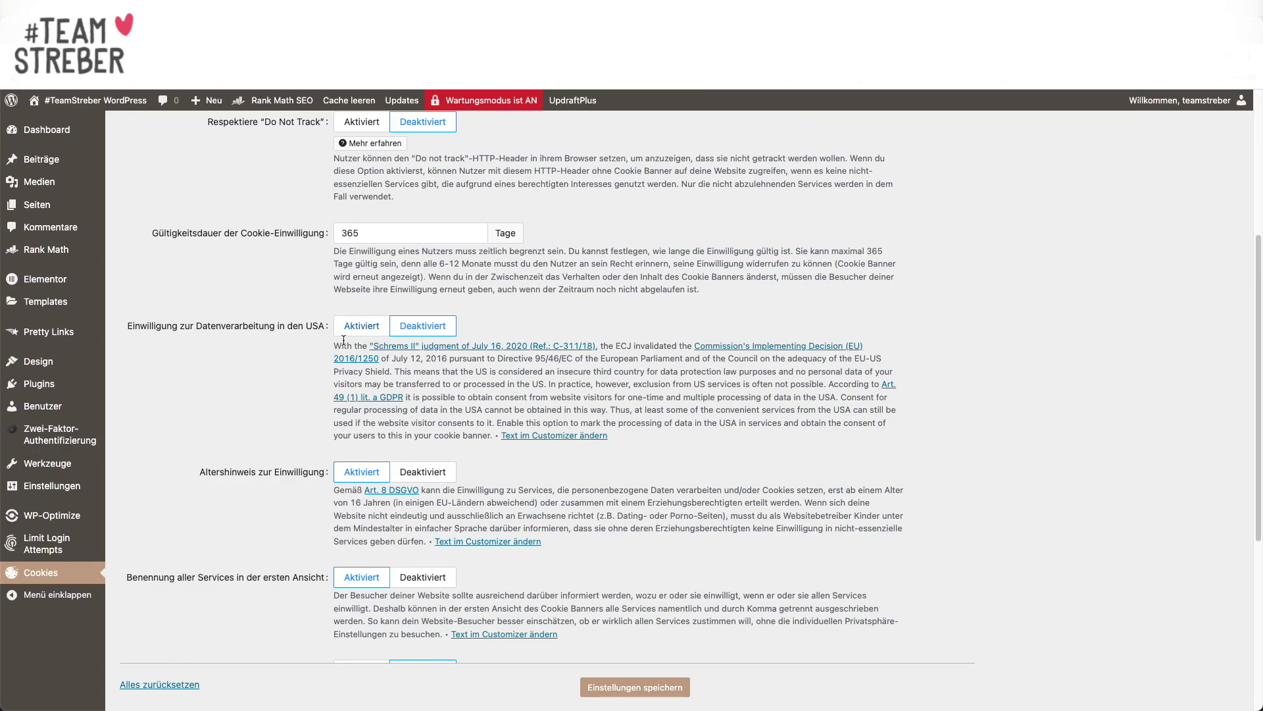
{"action": "scroll", "coordinate": [342, 322], "scroll_direction": "down", "scroll_amount": 5}
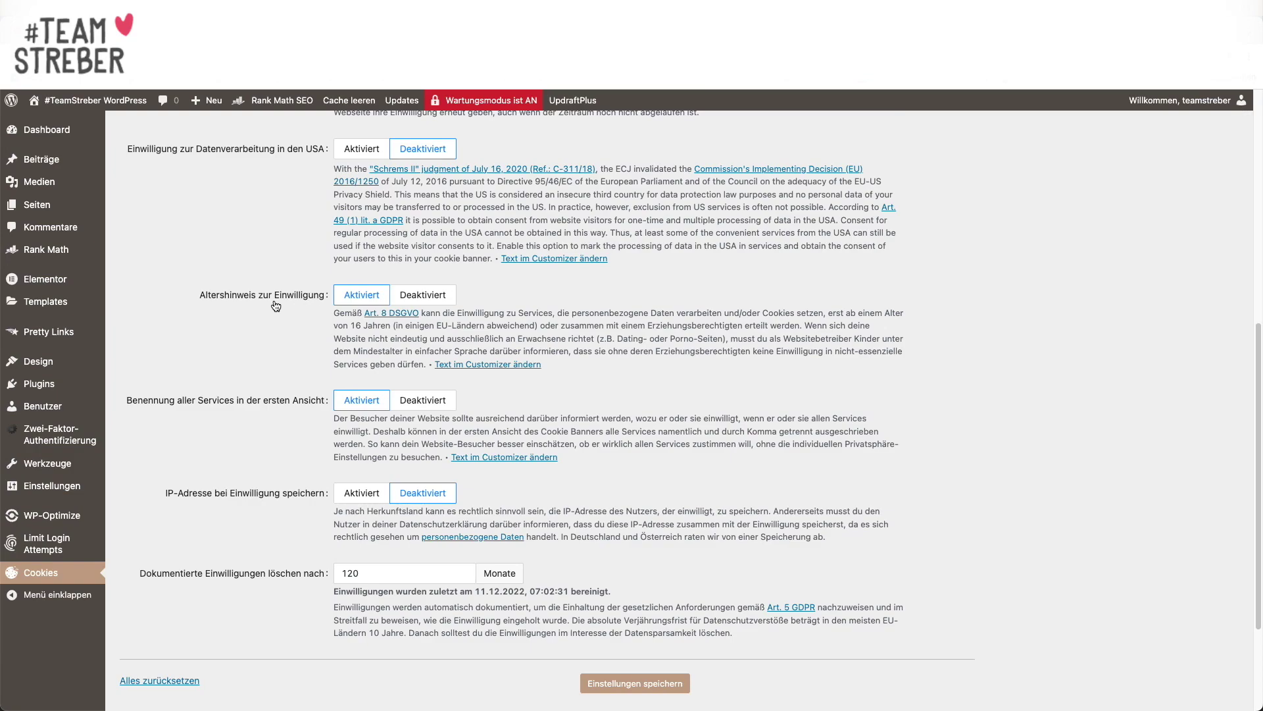
{"action": "scroll", "coordinate": [361, 327], "scroll_direction": "down", "scroll_amount": 1}
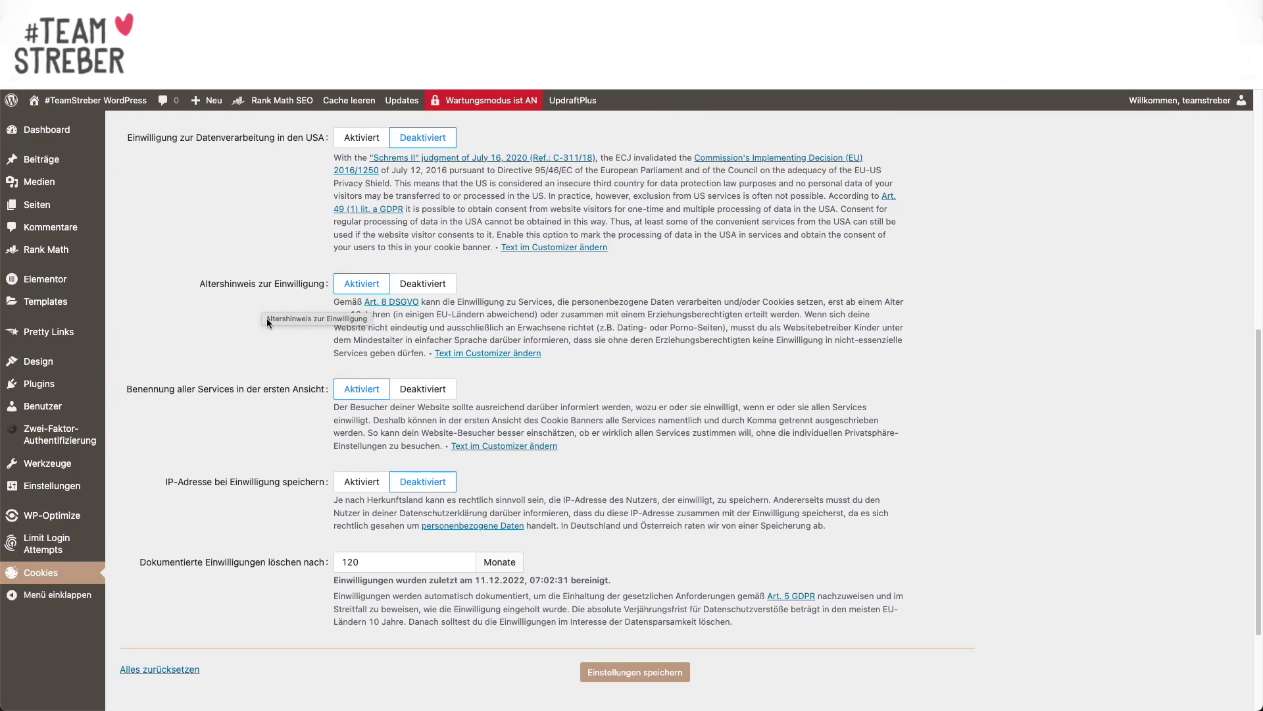
{"action": "scroll", "coordinate": [267, 319], "scroll_direction": "down", "scroll_amount": 1}
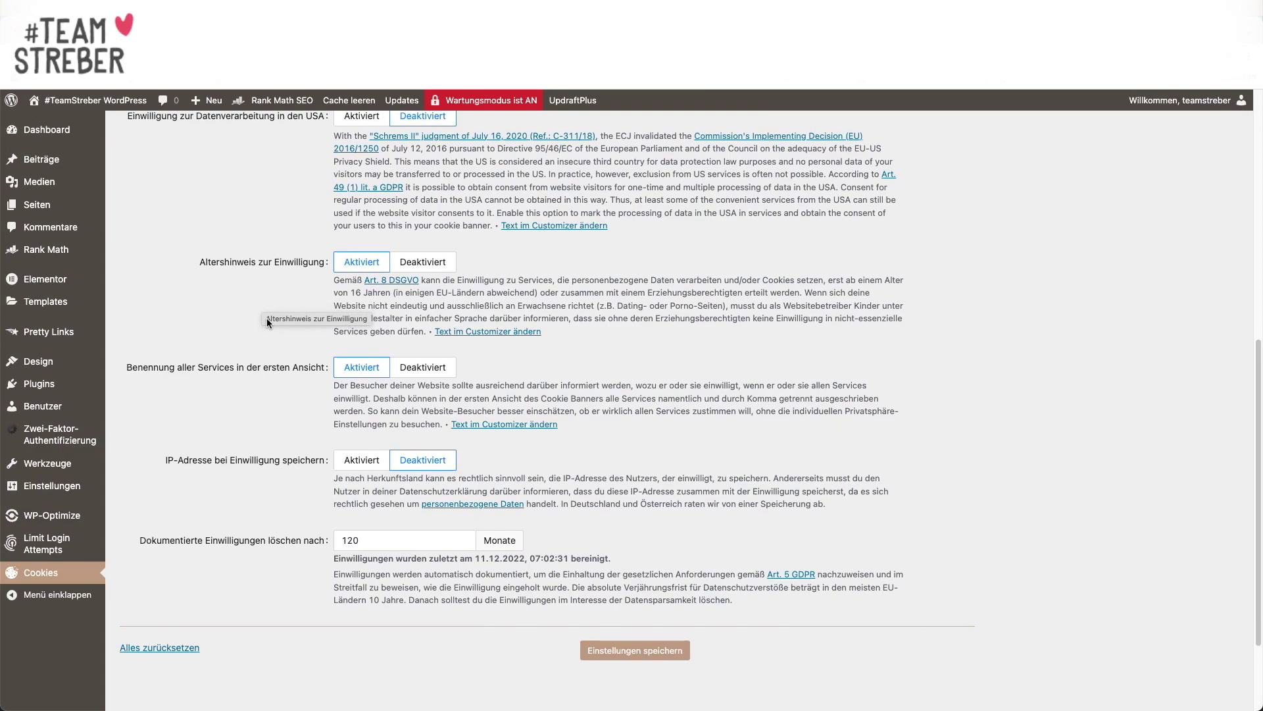
{"action": "scroll", "coordinate": [266, 320], "scroll_direction": "down", "scroll_amount": 4}
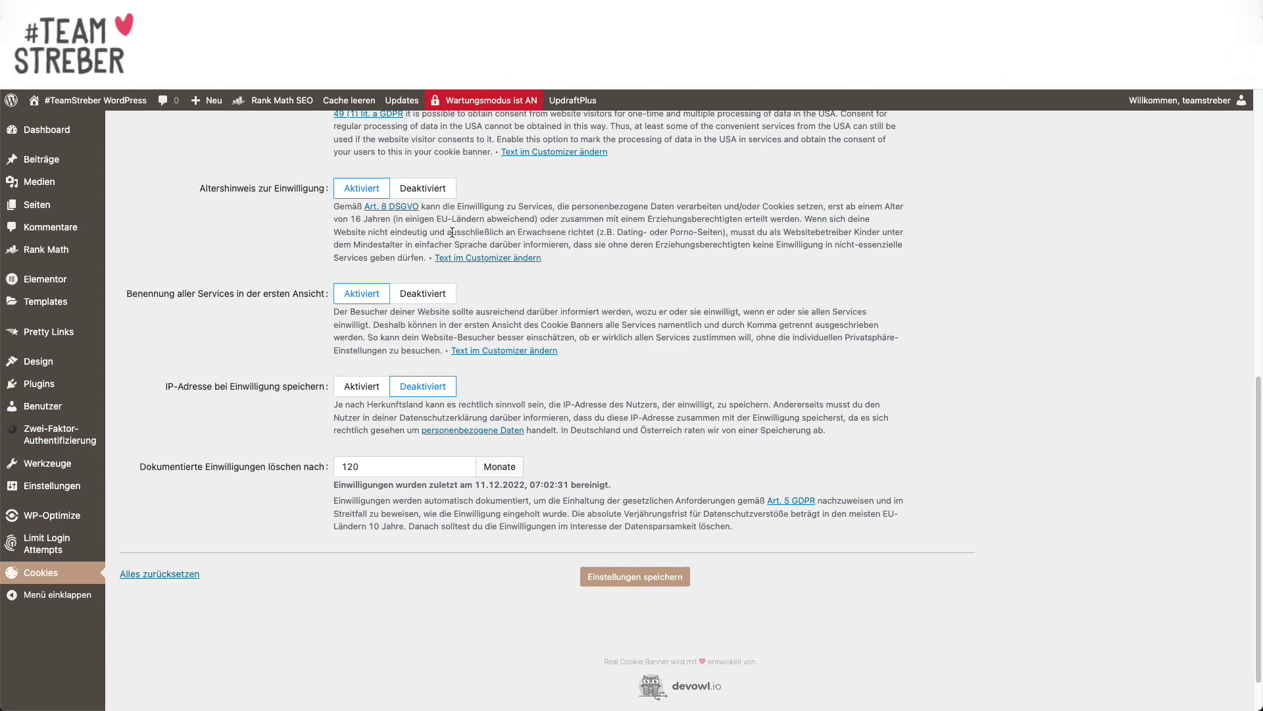
{"action": "scroll", "coordinate": [390, 228], "scroll_direction": "down", "scroll_amount": 1}
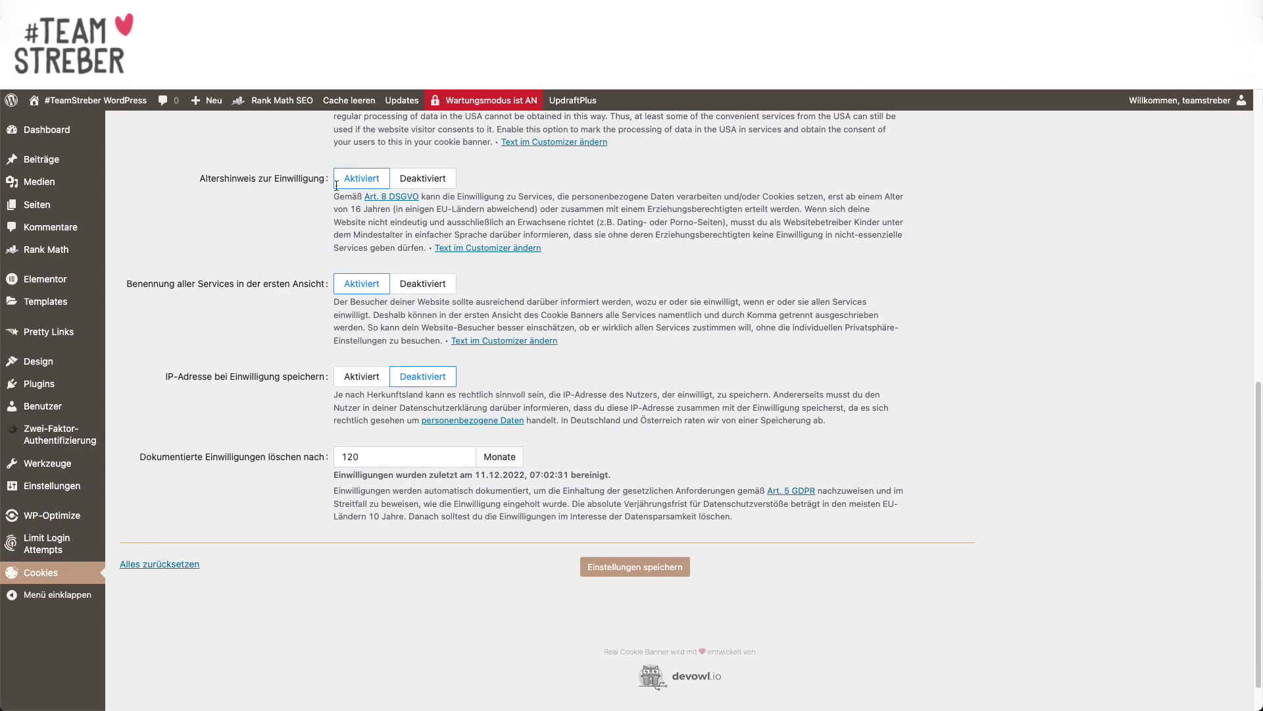
Review the age notice, service naming and consent deletion options, compare them with a live cookie banner, and save the consent settings.
{"action": "scroll", "coordinate": [289, 190], "scroll_direction": "down", "scroll_amount": 1}
{"action": "scroll", "coordinate": [289, 190], "scroll_direction": "up", "scroll_amount": 1}
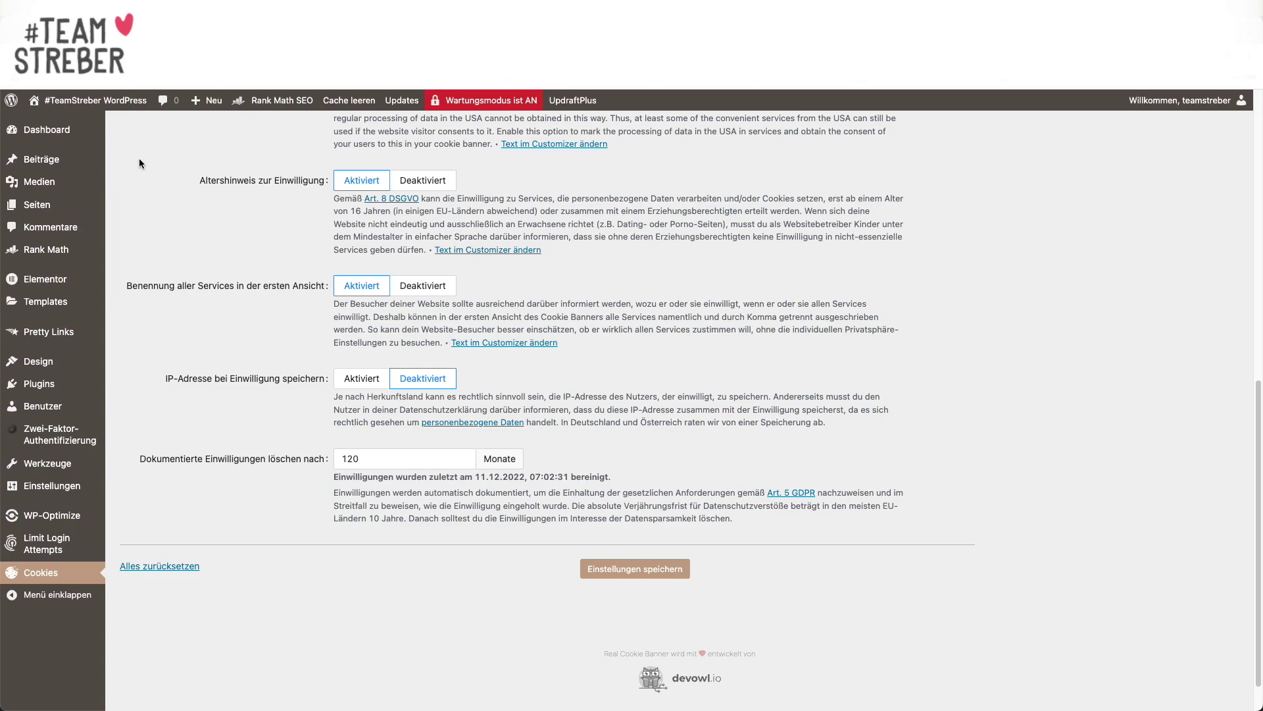
{"action": "scroll", "coordinate": [140, 163], "scroll_direction": "down", "scroll_amount": 2}
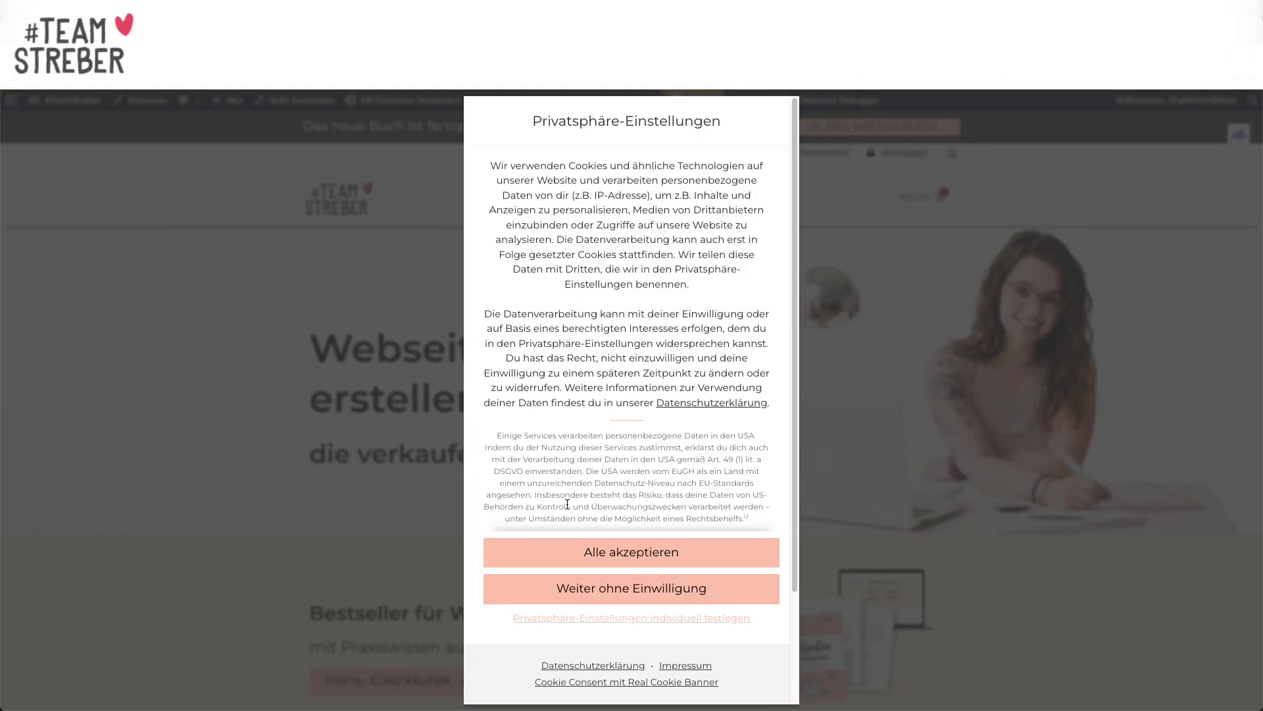
{"action": "scroll", "coordinate": [595, 465], "scroll_direction": "down", "scroll_amount": 2}
{"action": "scroll", "coordinate": [595, 465], "scroll_direction": "down", "scroll_amount": 3}
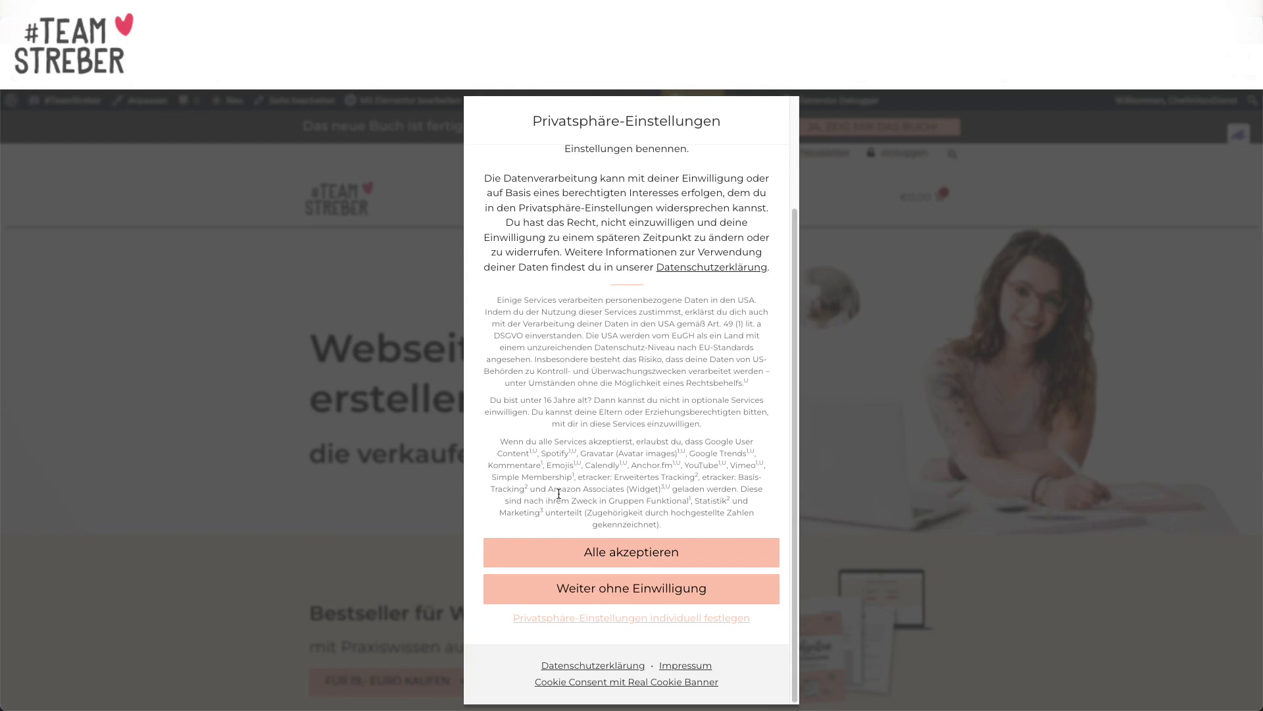
{"action": "scroll", "coordinate": [645, 455], "scroll_direction": "up", "scroll_amount": 4}
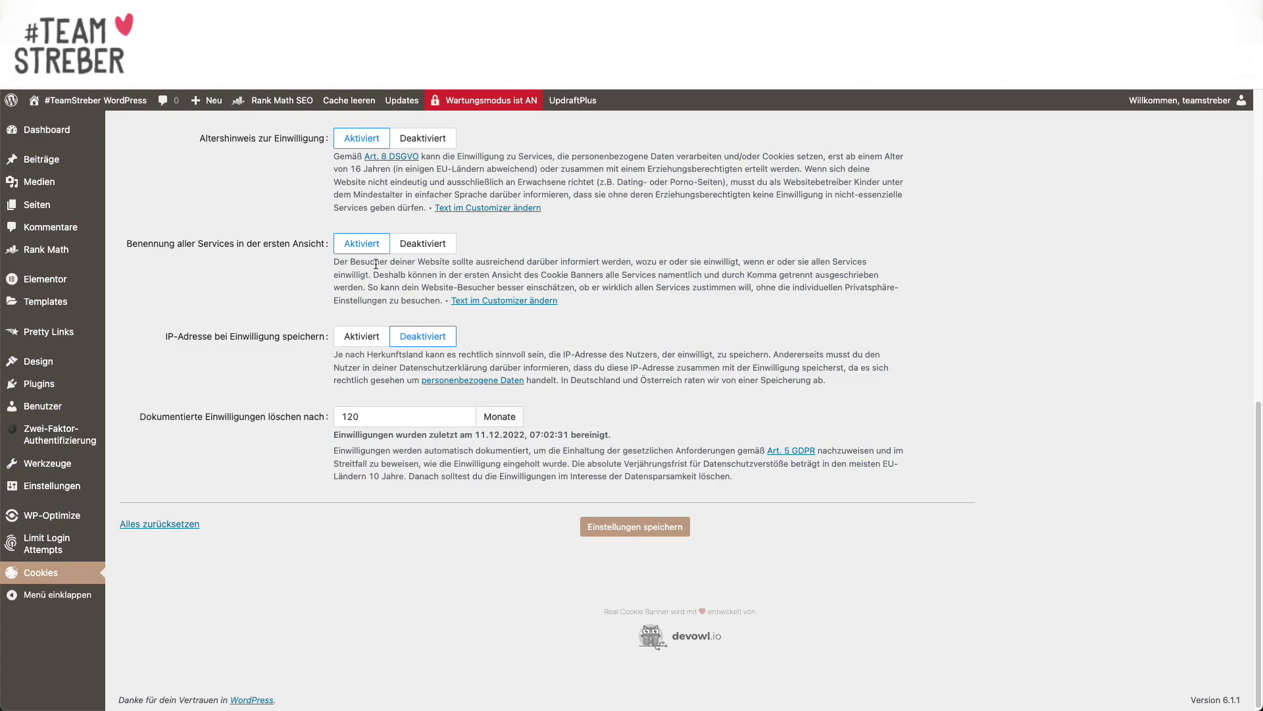
{"action": "scroll", "coordinate": [376, 264], "scroll_direction": "down", "scroll_amount": 1}
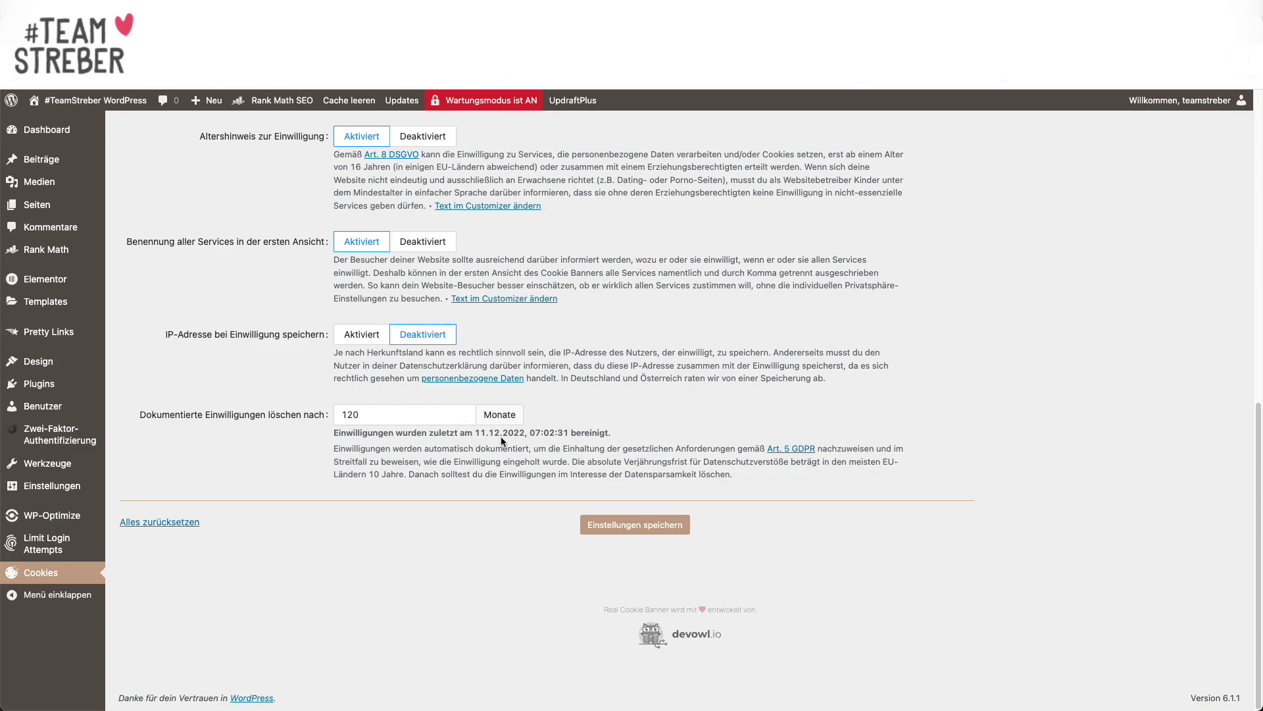
{"action": "left_click", "coordinate": [594, 526]}
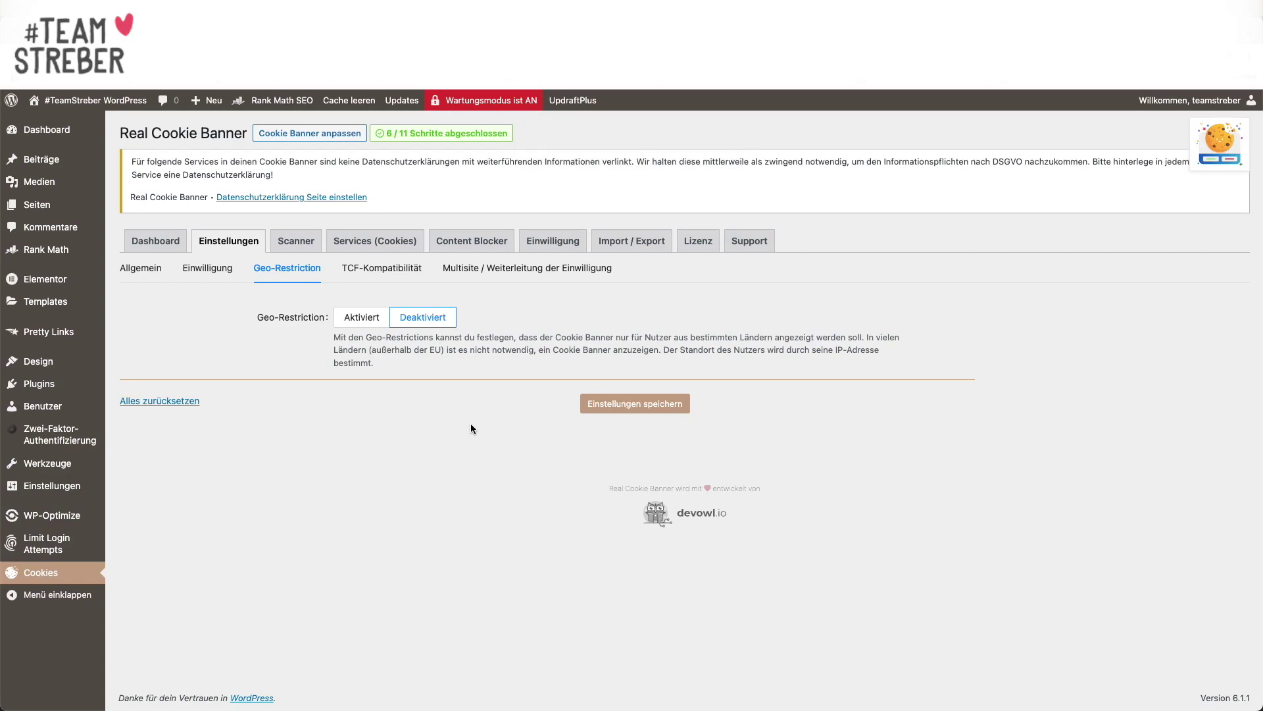
Look over the TCF compatibility and multisite consent forwarding settings, leaving both deactivated, and return to the plugin's setup checklist.
{"action": "left_click", "coordinate": [360, 277]}
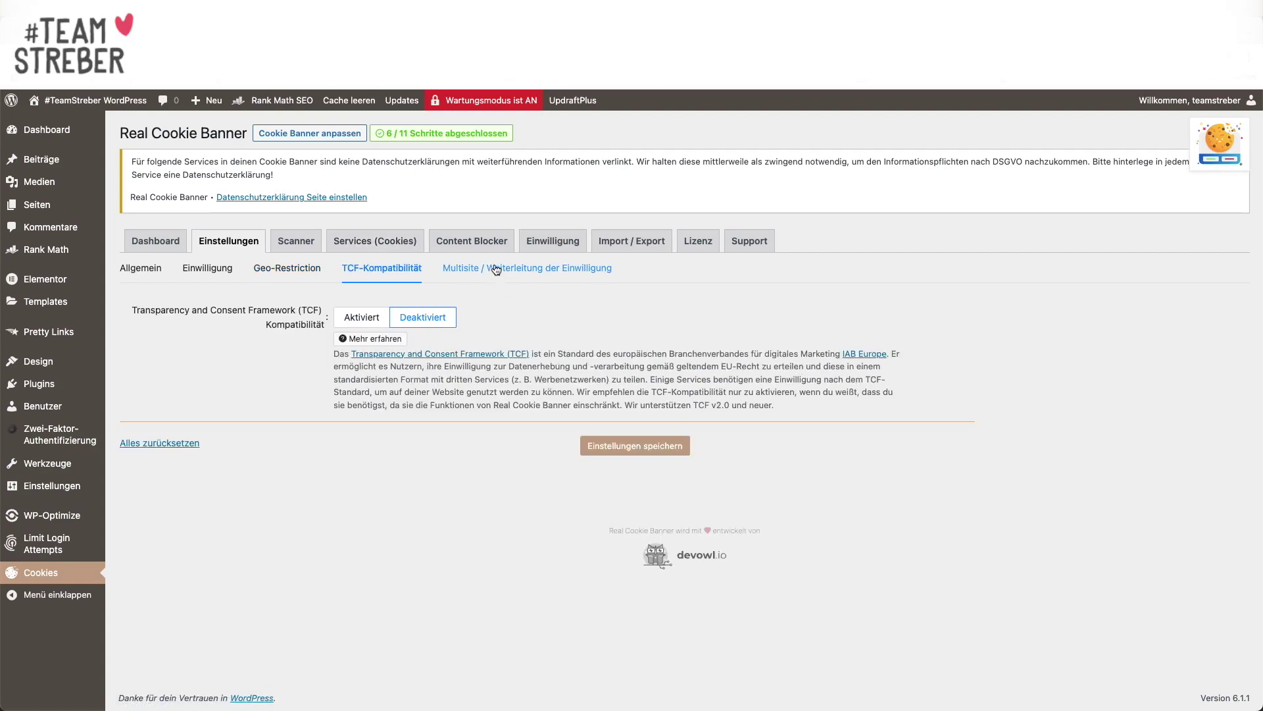
{"action": "left_click", "coordinate": [496, 270]}
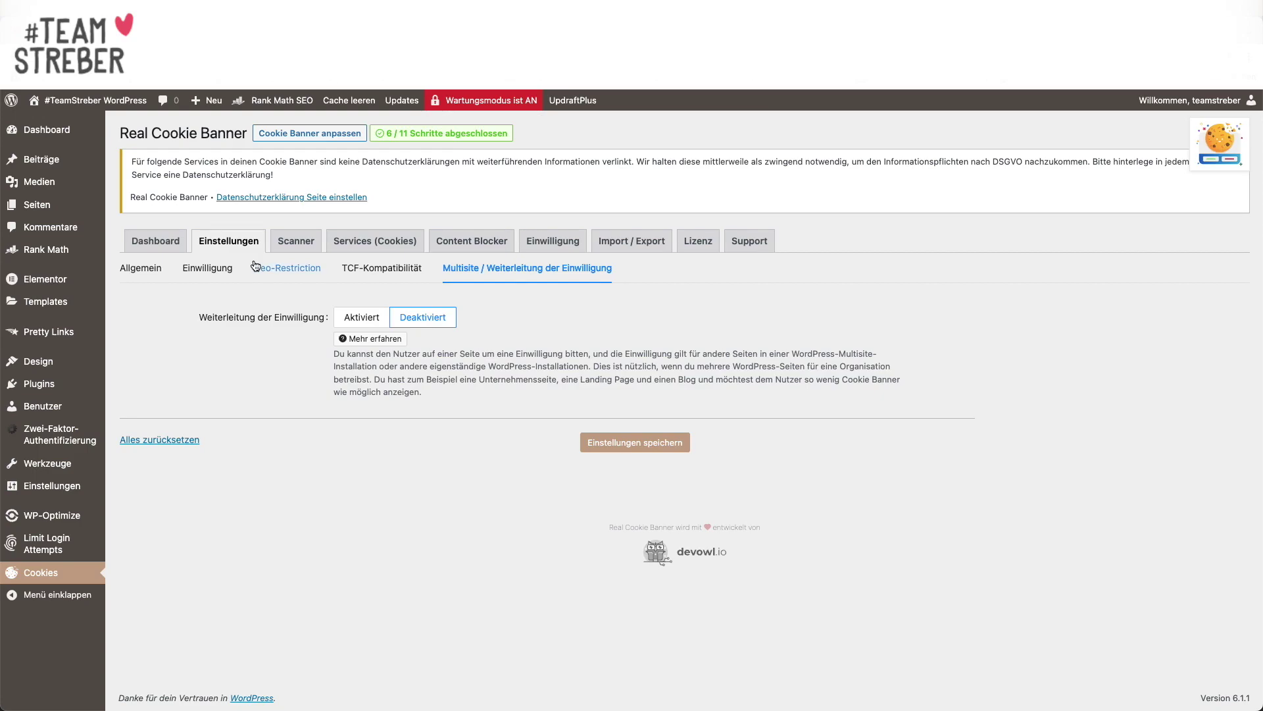
{"action": "left_click", "coordinate": [173, 248]}
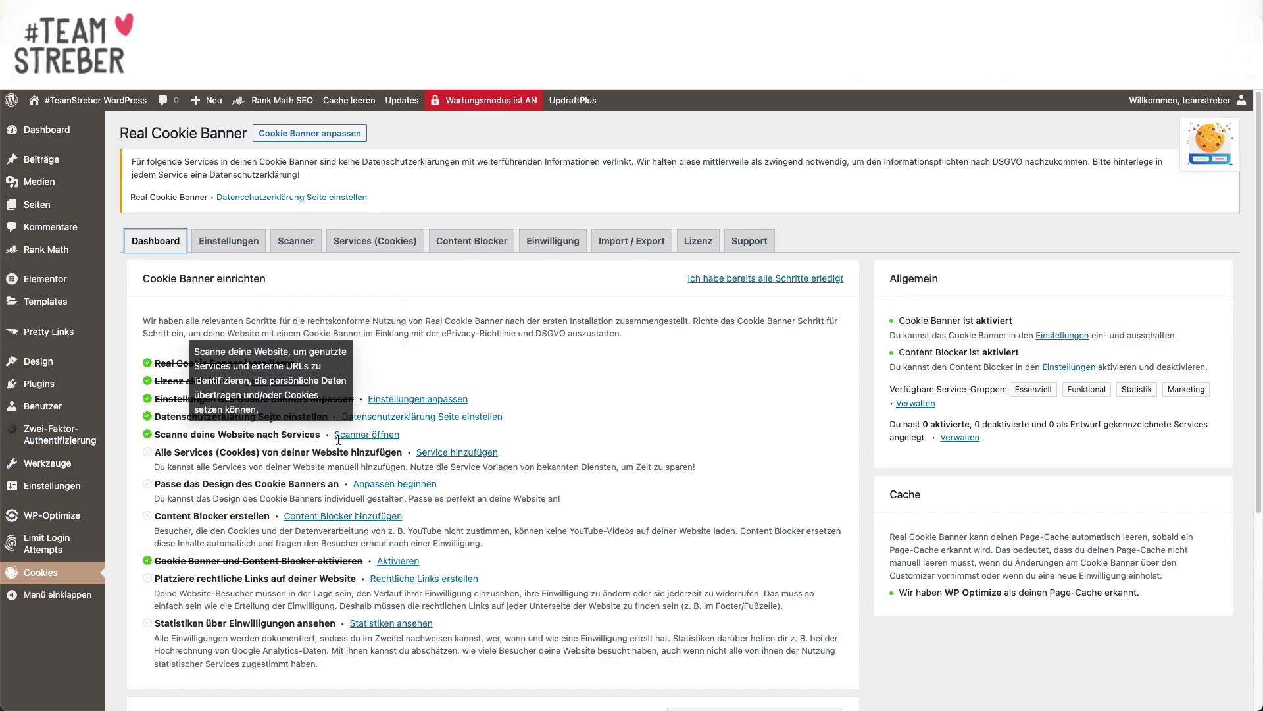
Open the website scanner from the setup checklist, dismiss its introduction, and examine the services that require consent.
{"action": "left_click", "coordinate": [359, 436]}
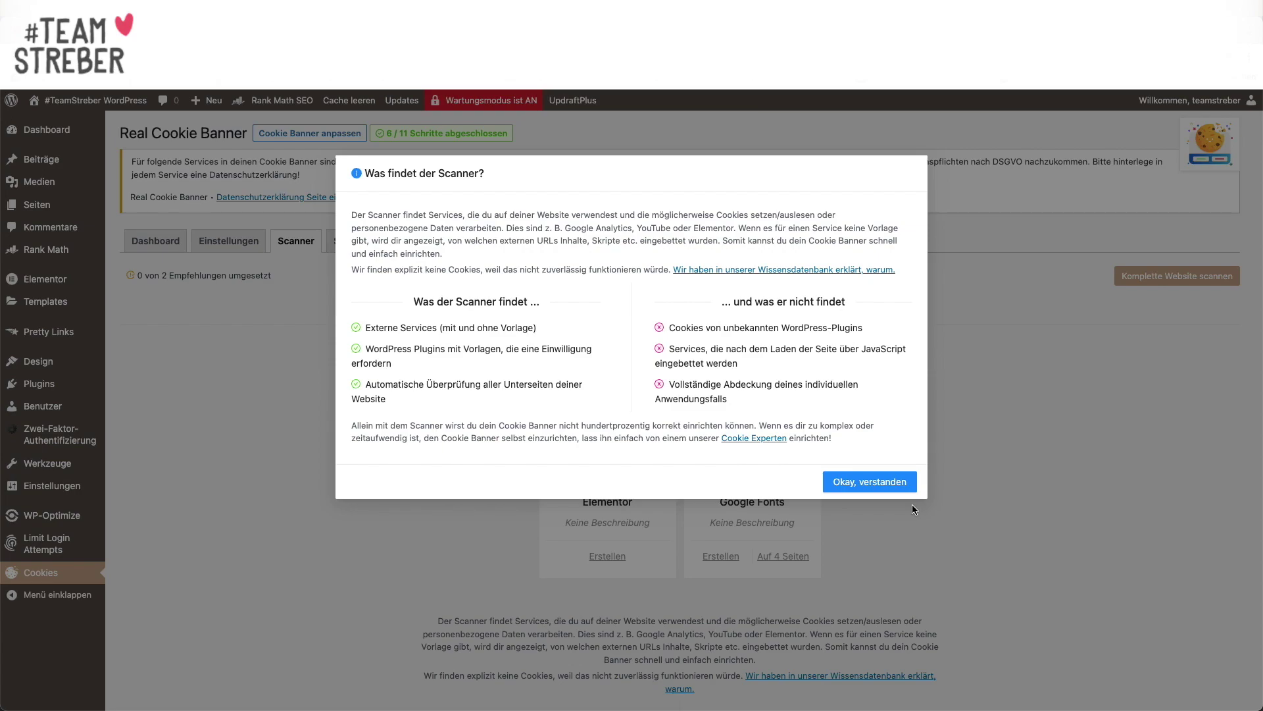
{"action": "left_click", "coordinate": [877, 482]}
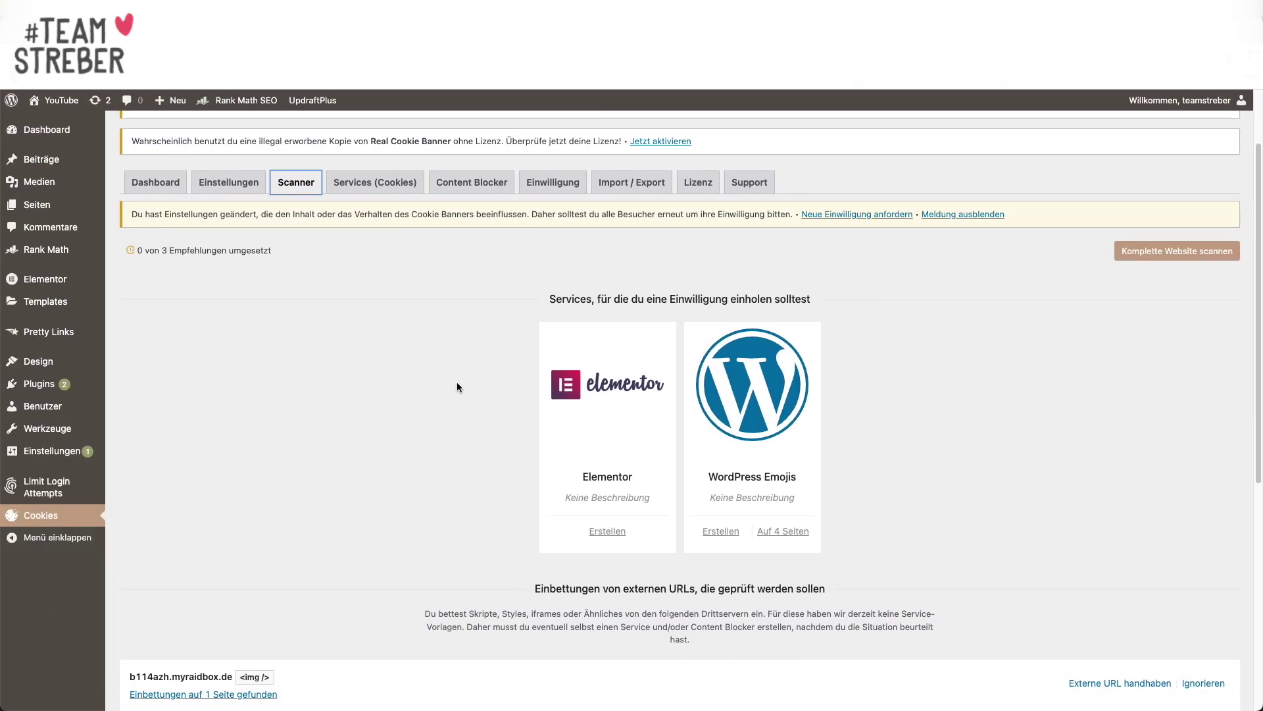
{"action": "scroll", "coordinate": [457, 380], "scroll_direction": "up", "scroll_amount": 2}
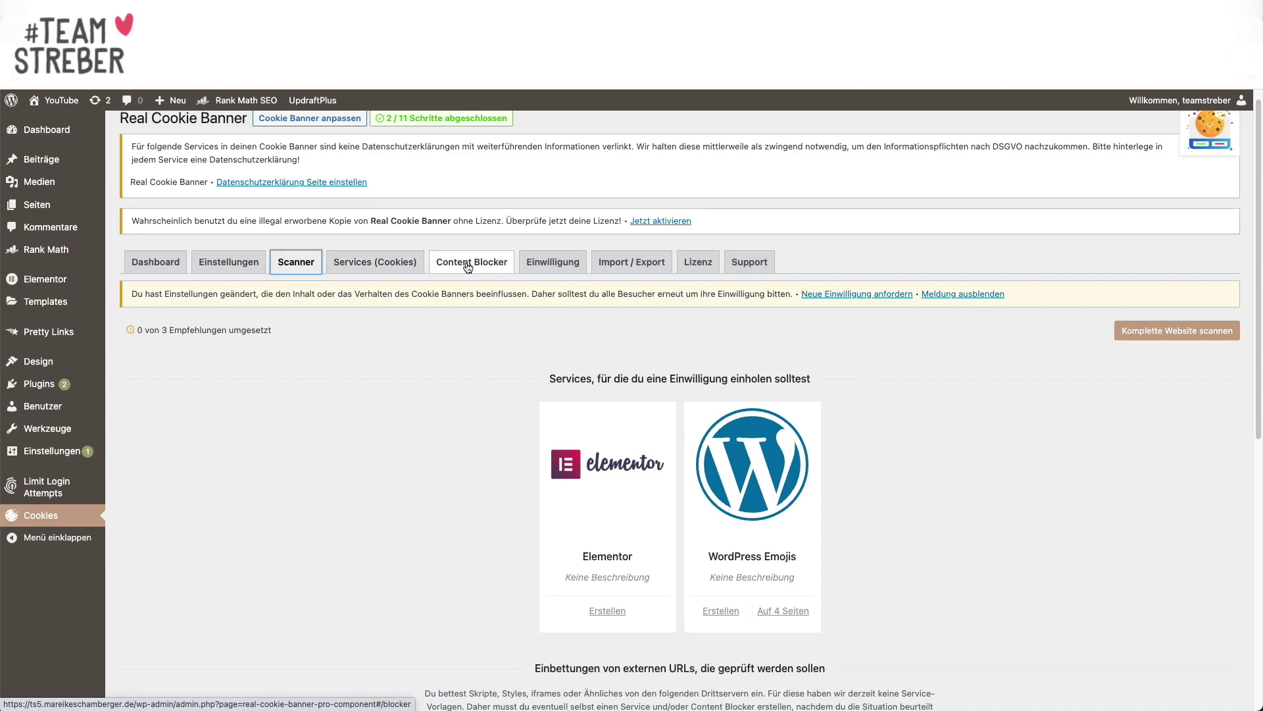
{"action": "scroll", "coordinate": [371, 317], "scroll_direction": "down", "scroll_amount": 1}
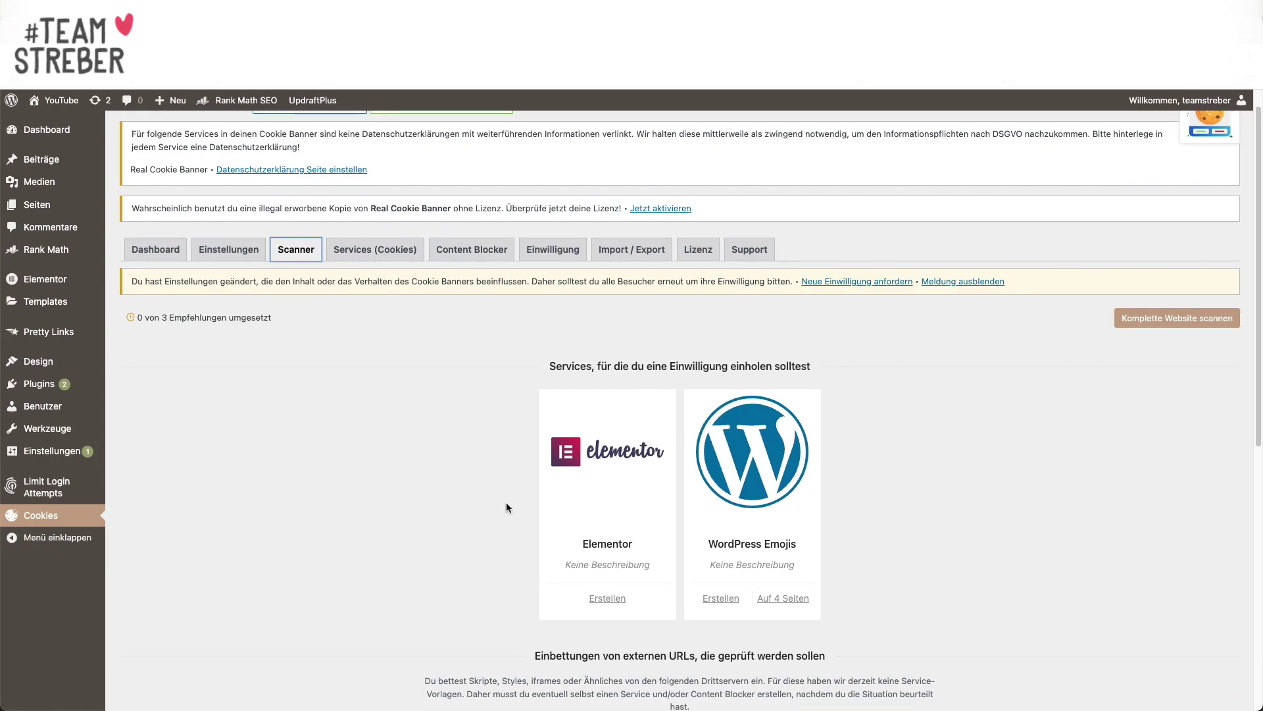
Start creating the Elementor service from its scanner recommendation, review the prefilled template, and confirm that its information has been checked.
{"action": "left_click", "coordinate": [597, 600]}
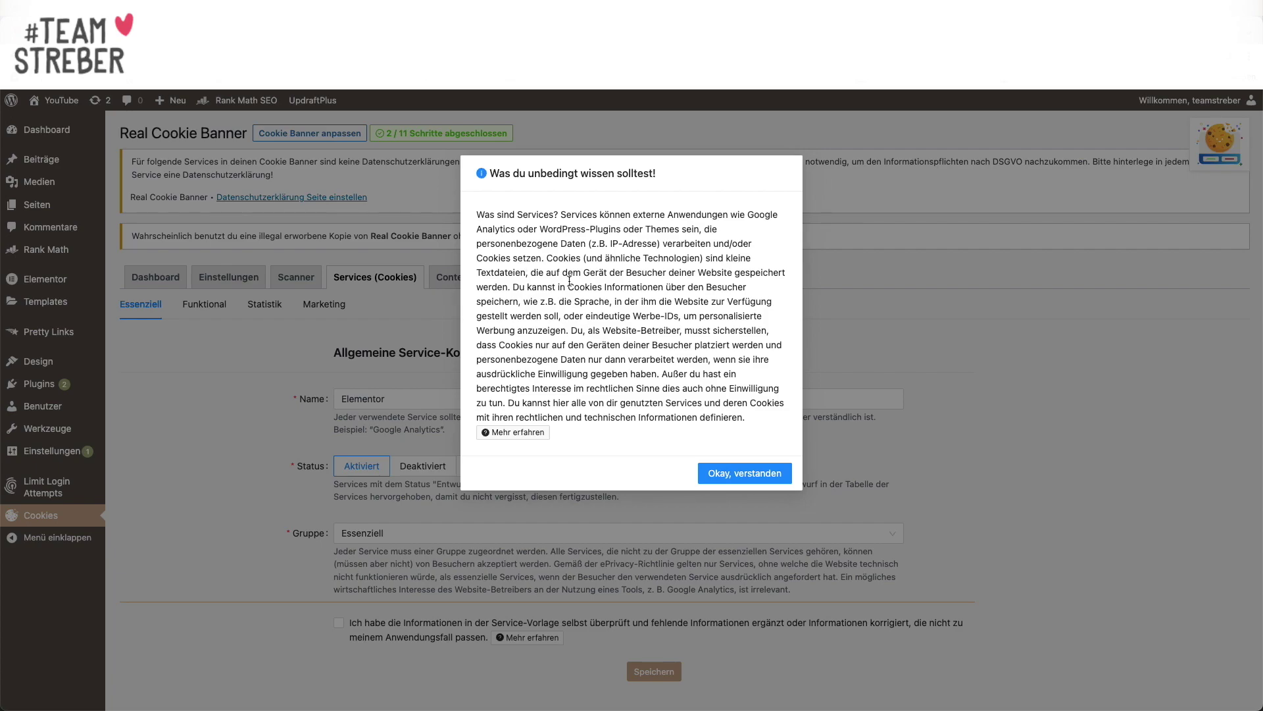
{"action": "left_click", "coordinate": [729, 475]}
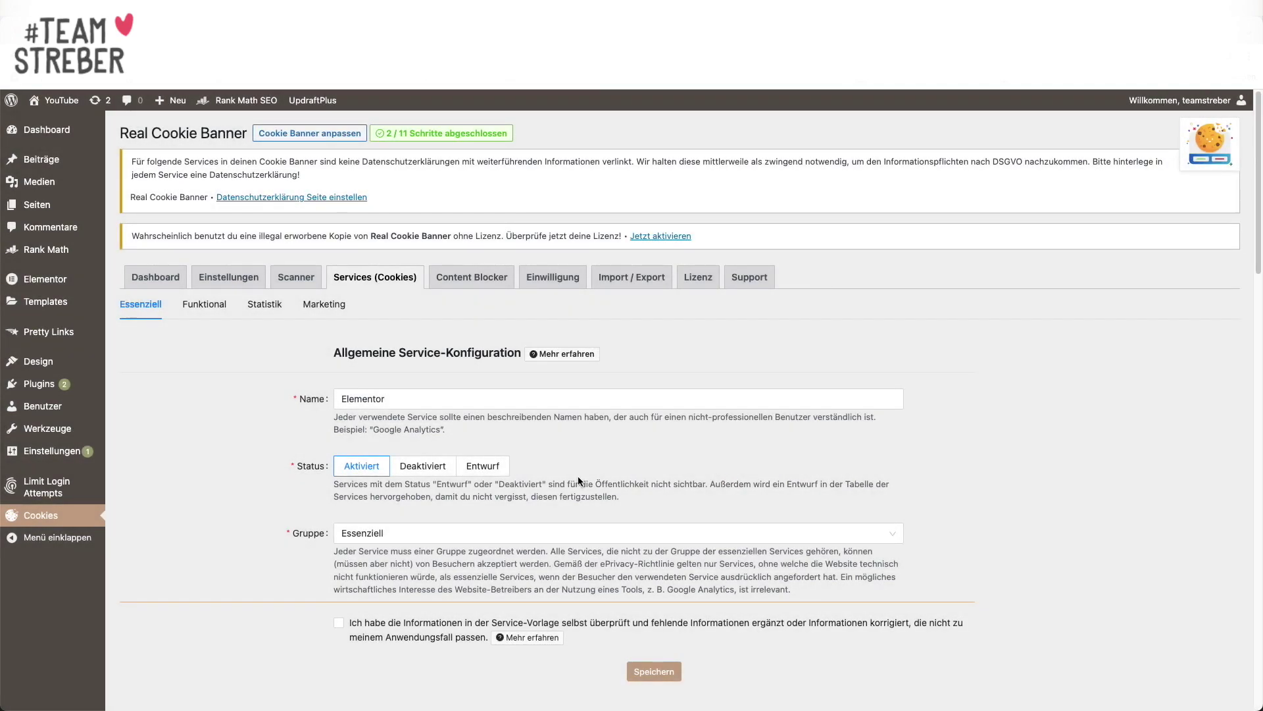
{"action": "scroll", "coordinate": [399, 335], "scroll_direction": "down", "scroll_amount": 3}
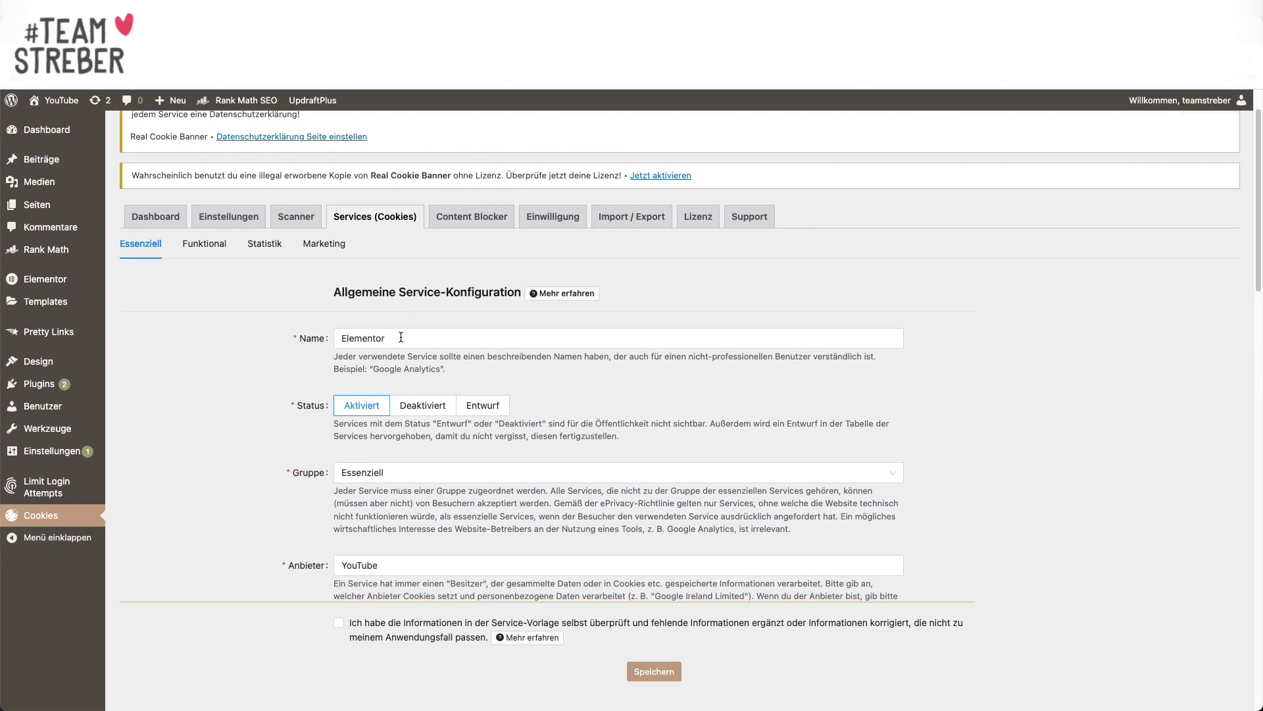
{"action": "scroll", "coordinate": [417, 339], "scroll_direction": "down", "scroll_amount": 1}
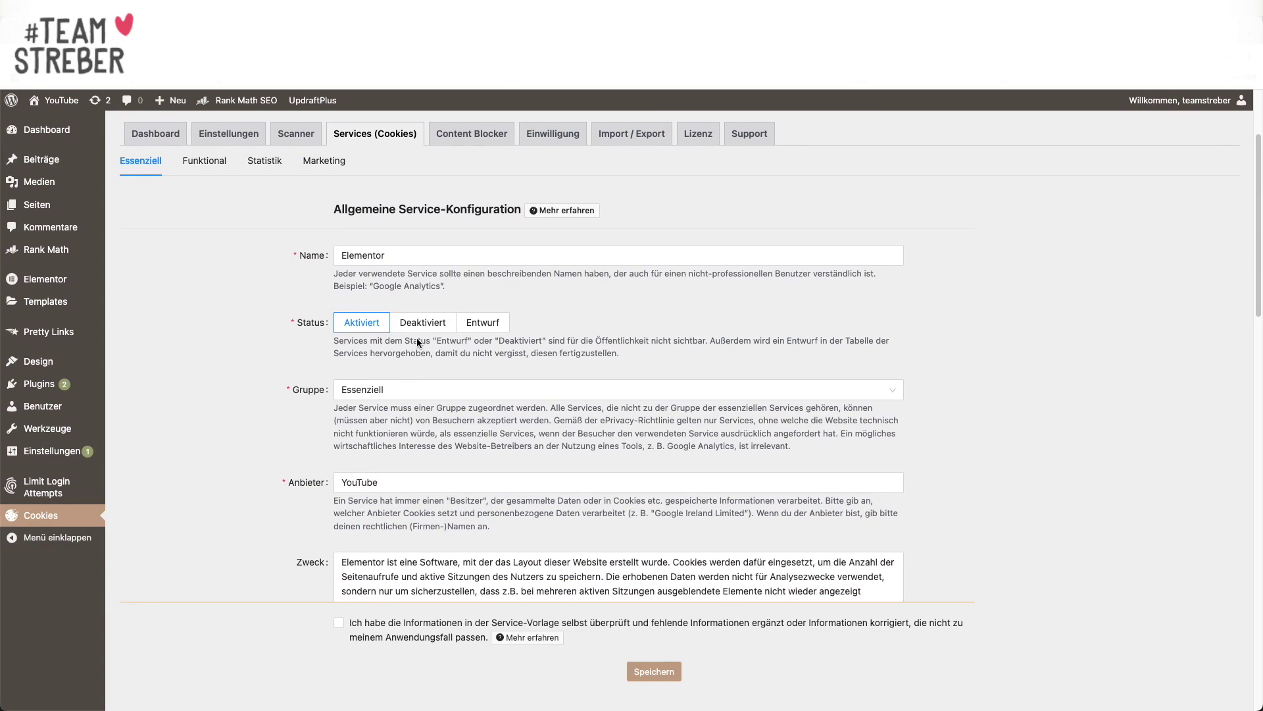
{"action": "scroll", "coordinate": [417, 338], "scroll_direction": "down", "scroll_amount": 1}
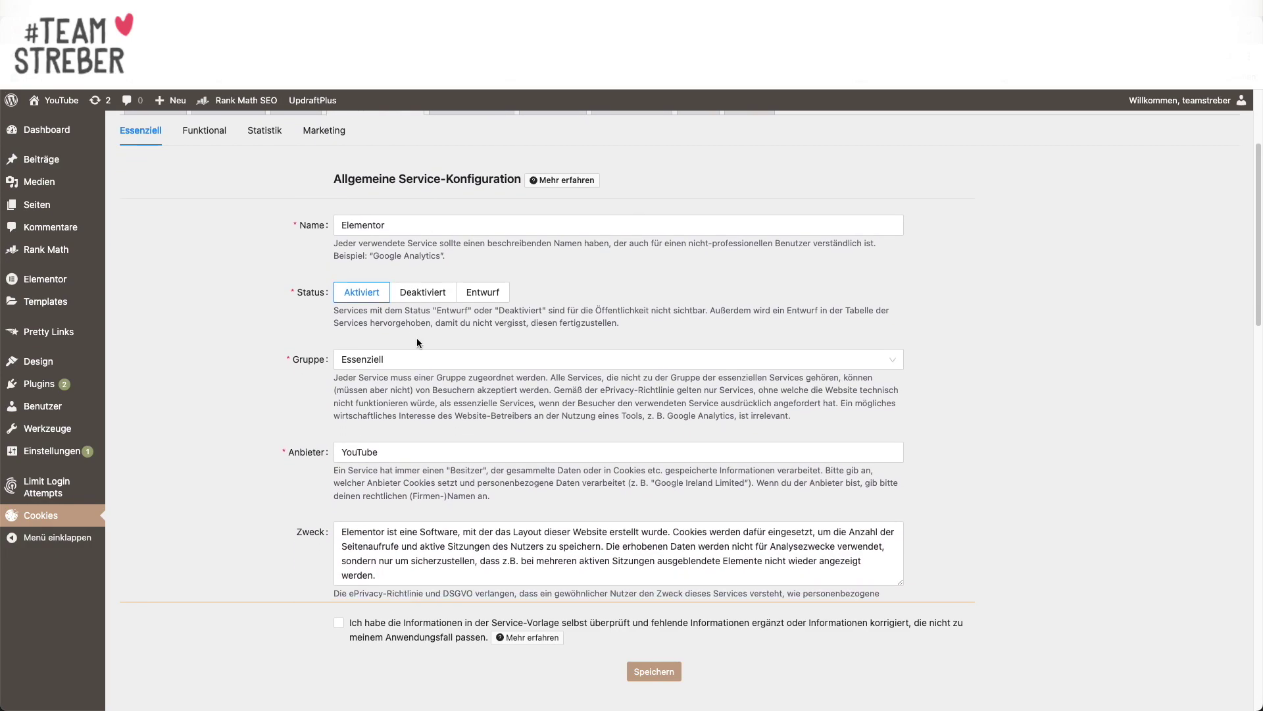
{"action": "scroll", "coordinate": [416, 338], "scroll_direction": "down", "scroll_amount": 4}
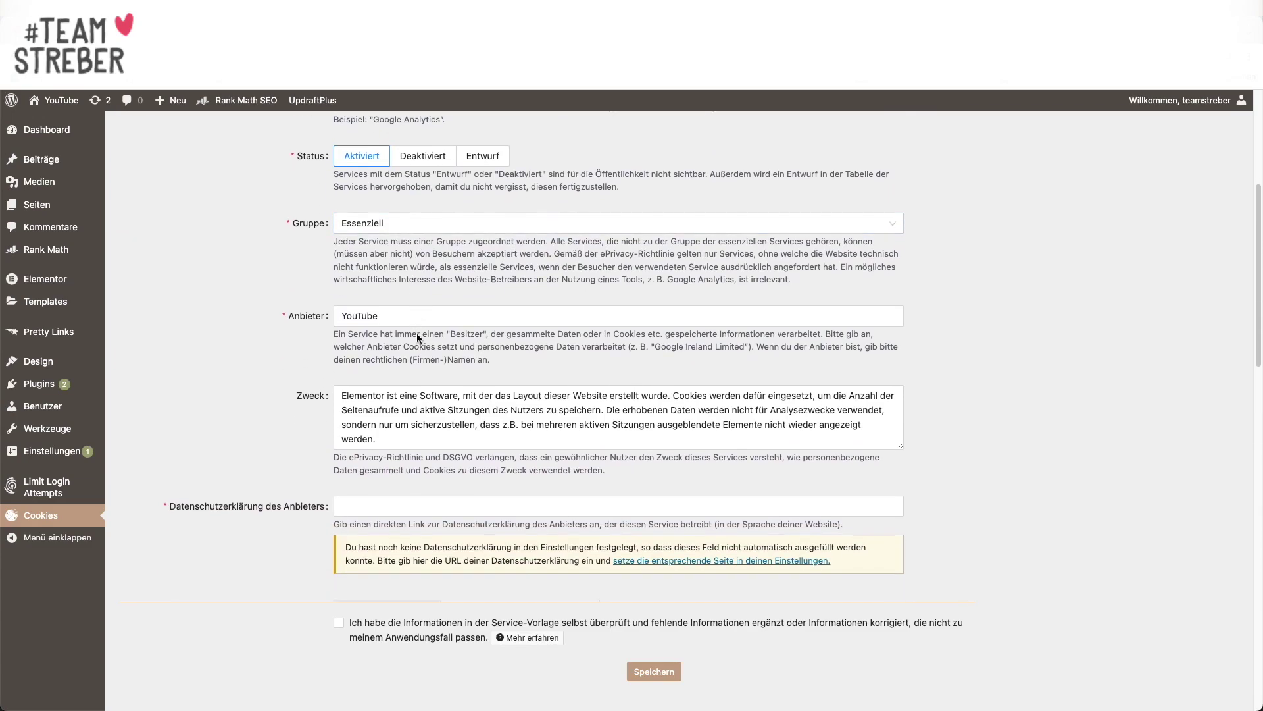
{"action": "scroll", "coordinate": [417, 339], "scroll_direction": "down", "scroll_amount": 2}
{"action": "scroll", "coordinate": [369, 414], "scroll_direction": "down", "scroll_amount": 2}
{"action": "scroll", "coordinate": [203, 401], "scroll_direction": "down", "scroll_amount": 4}
{"action": "left_click", "coordinate": [339, 622]}
{"action": "scroll", "coordinate": [279, 545], "scroll_direction": "down", "scroll_amount": 4}
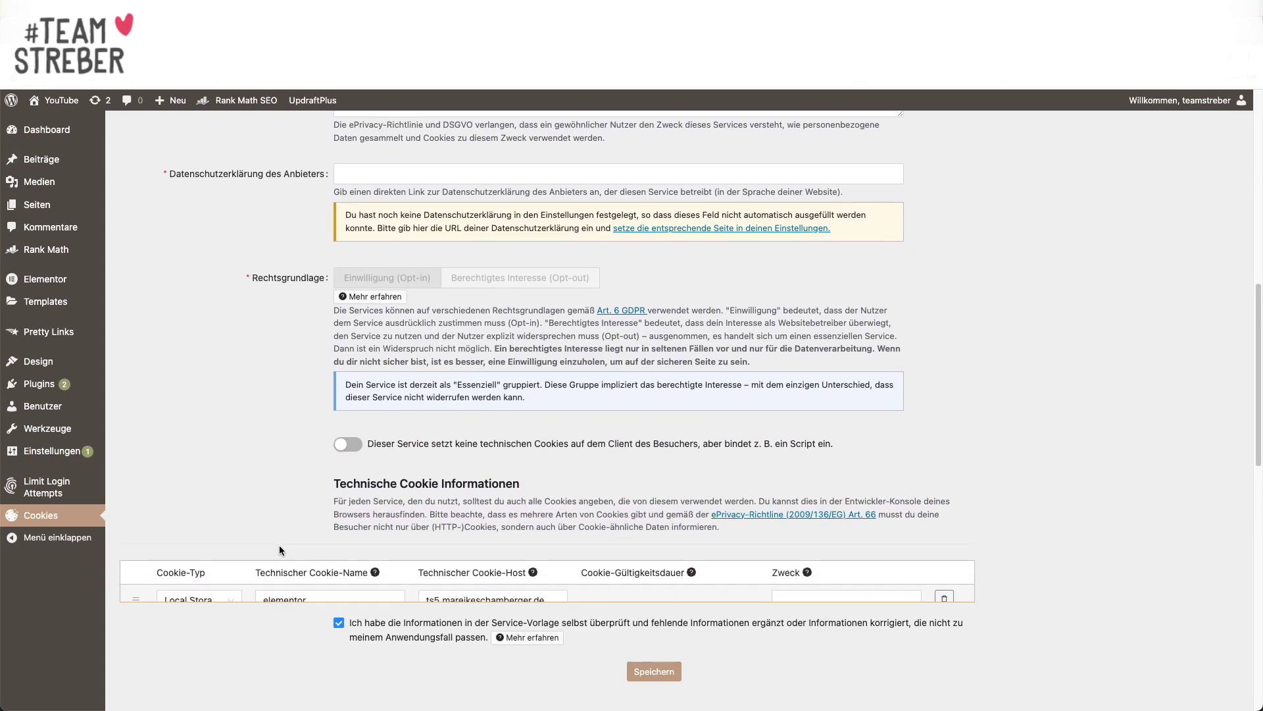
{"action": "scroll", "coordinate": [279, 546], "scroll_direction": "up", "scroll_amount": 7}
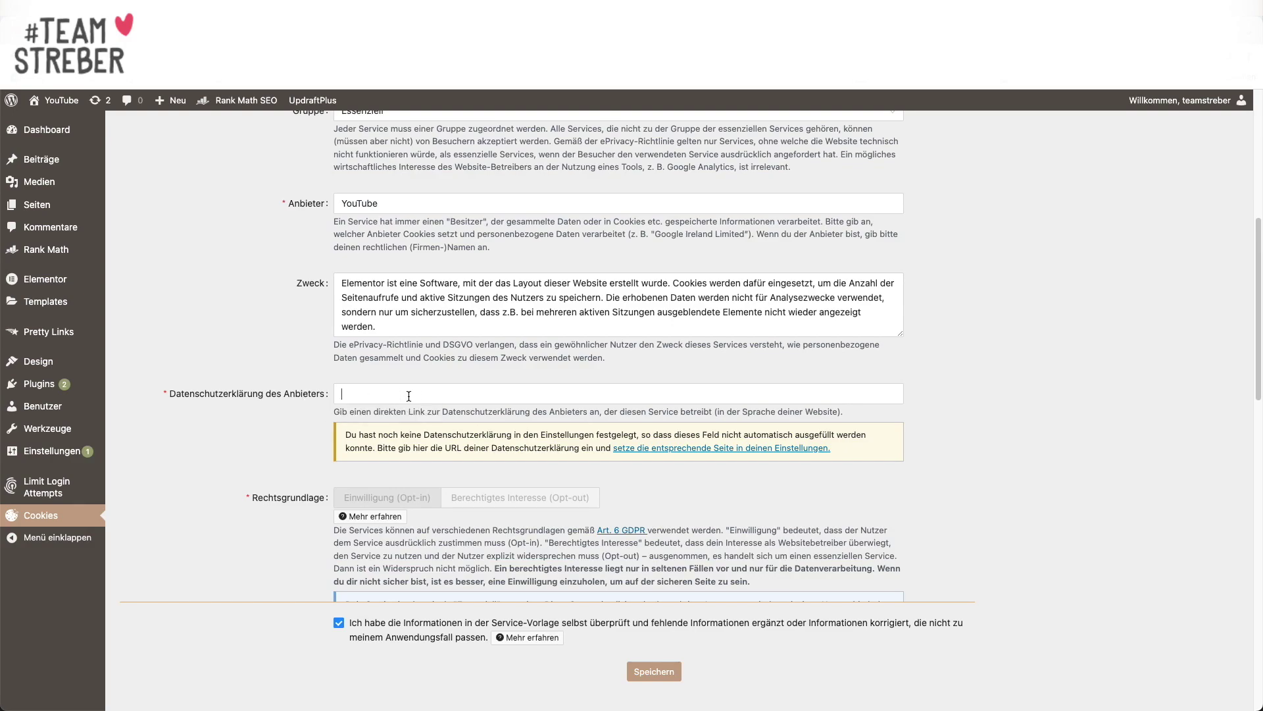
{"action": "scroll", "coordinate": [302, 375], "scroll_direction": "up", "scroll_amount": 12}
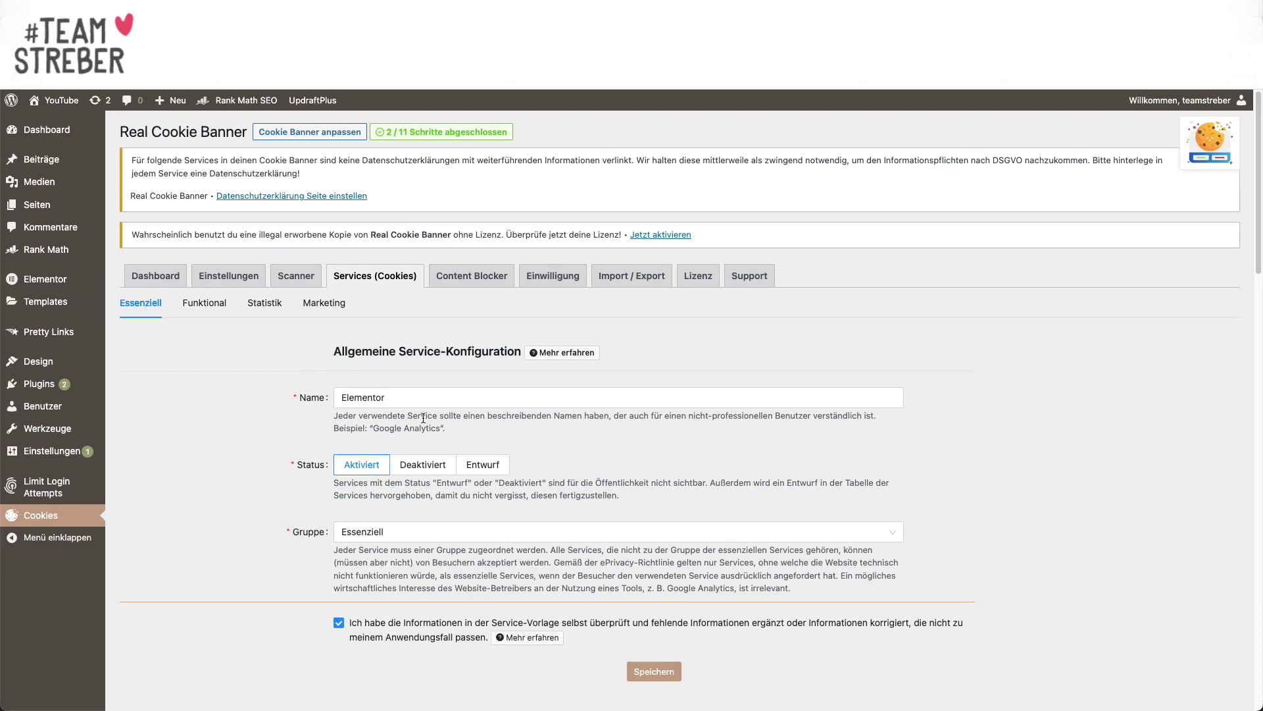
{"action": "scroll", "coordinate": [302, 375], "scroll_direction": "down", "scroll_amount": 7}
{"action": "scroll", "coordinate": [332, 400], "scroll_direction": "down", "scroll_amount": 5}
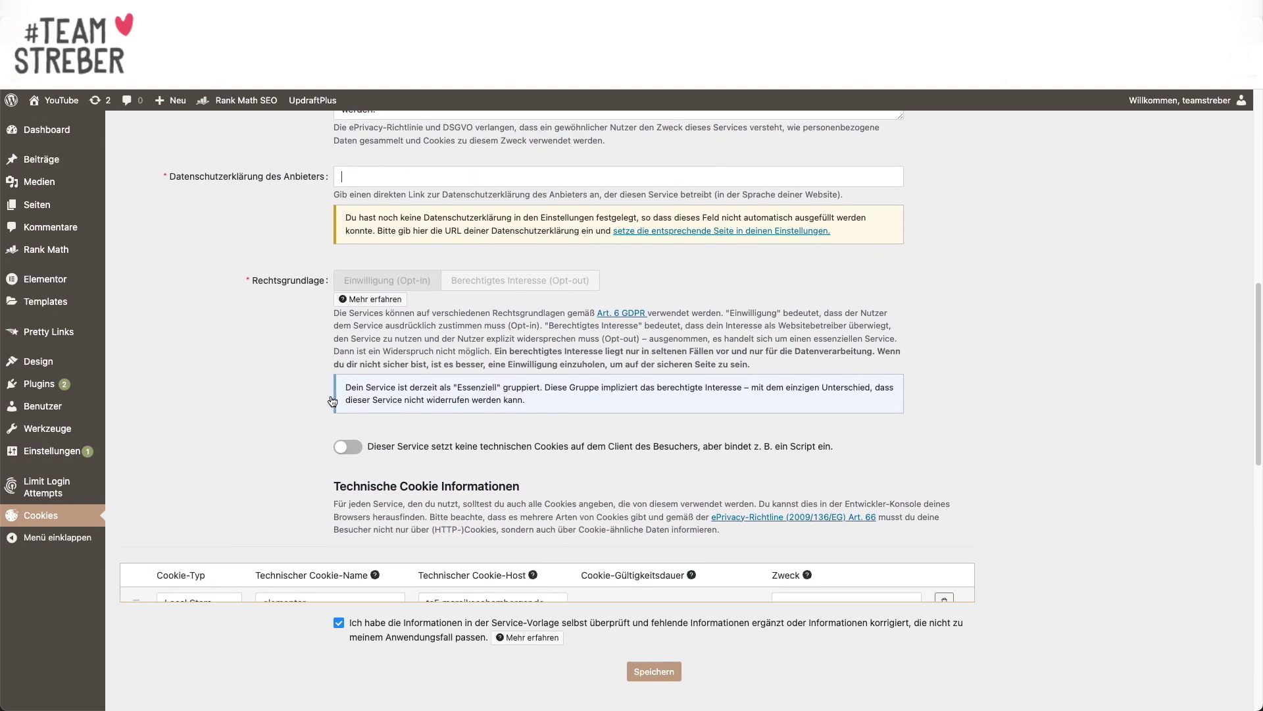
{"action": "scroll", "coordinate": [330, 395], "scroll_direction": "up", "scroll_amount": 10}
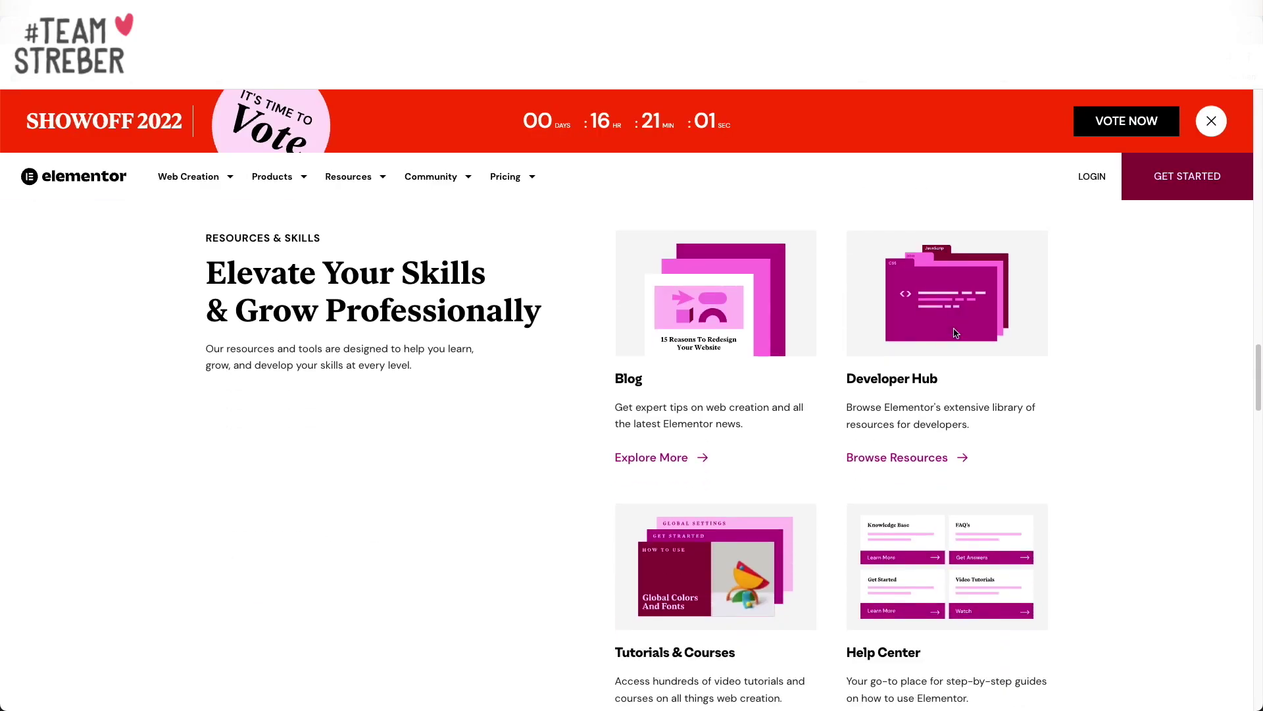
{"action": "scroll", "coordinate": [956, 333], "scroll_direction": "down", "scroll_amount": 15}
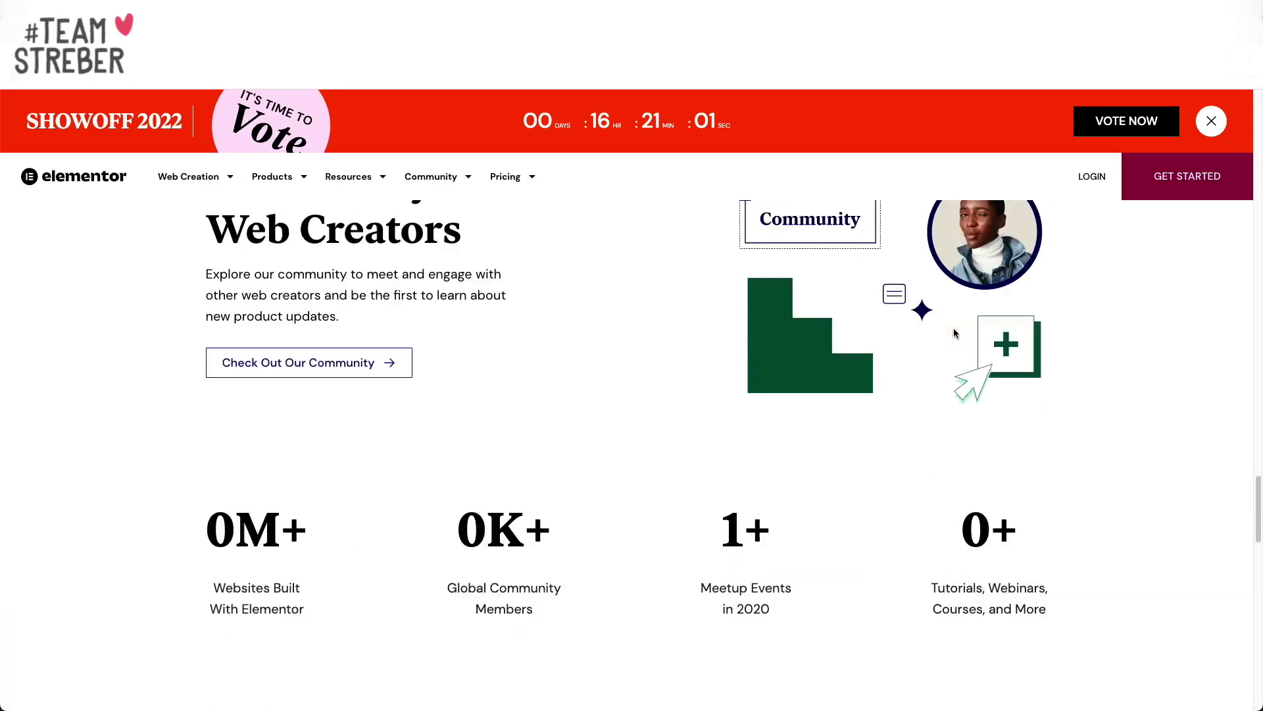
{"action": "left_click", "coordinate": [710, 581]}
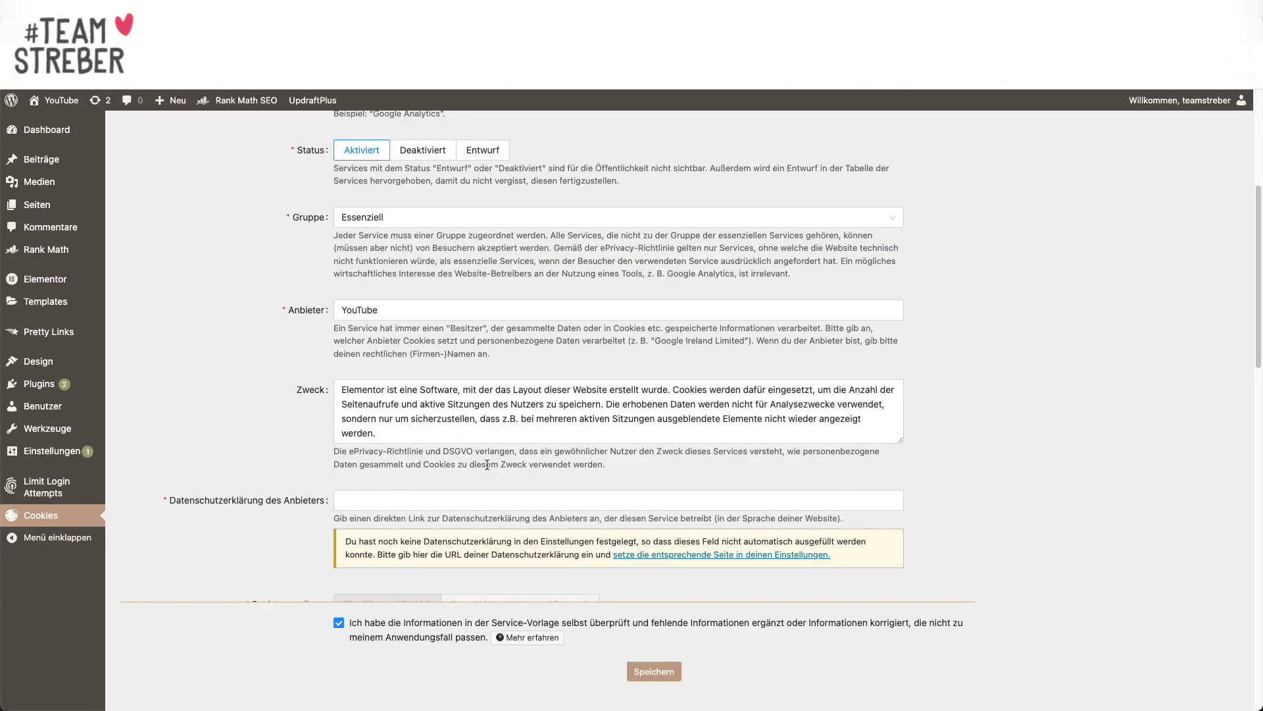
{"action": "type", "text": "https://elementor.com/about/privacy/"}
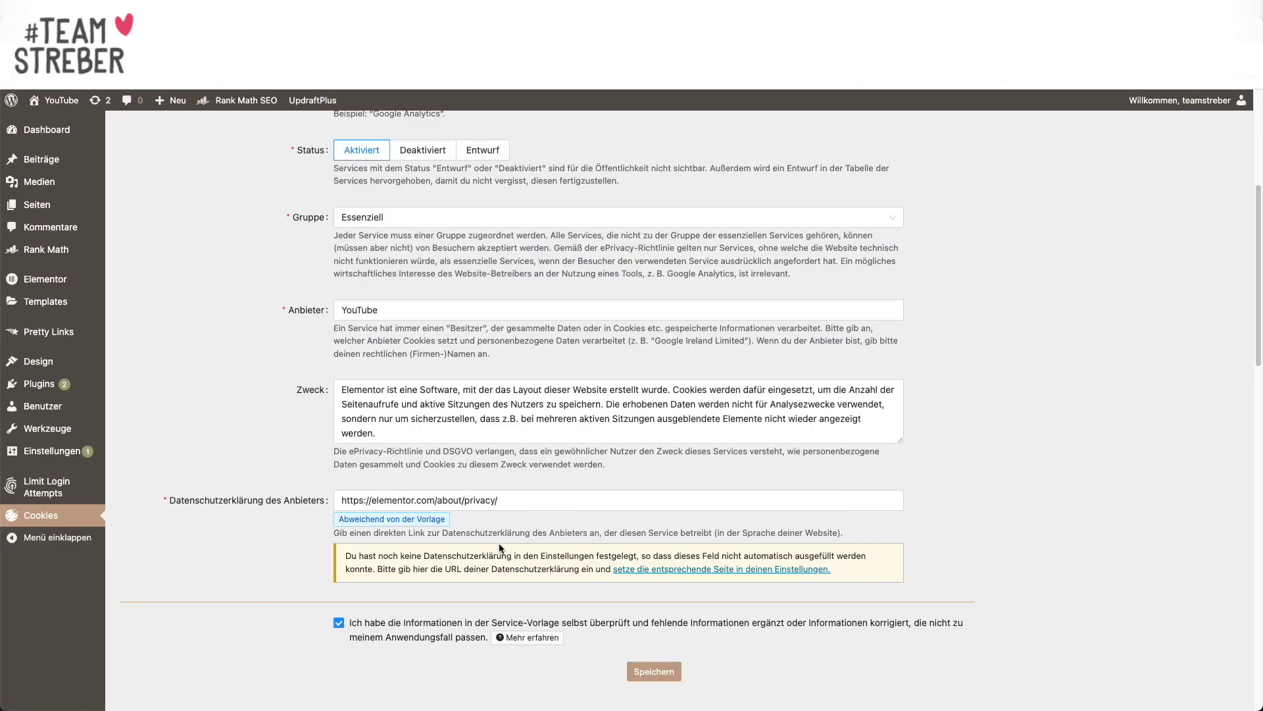
{"action": "left_click", "coordinate": [638, 672]}
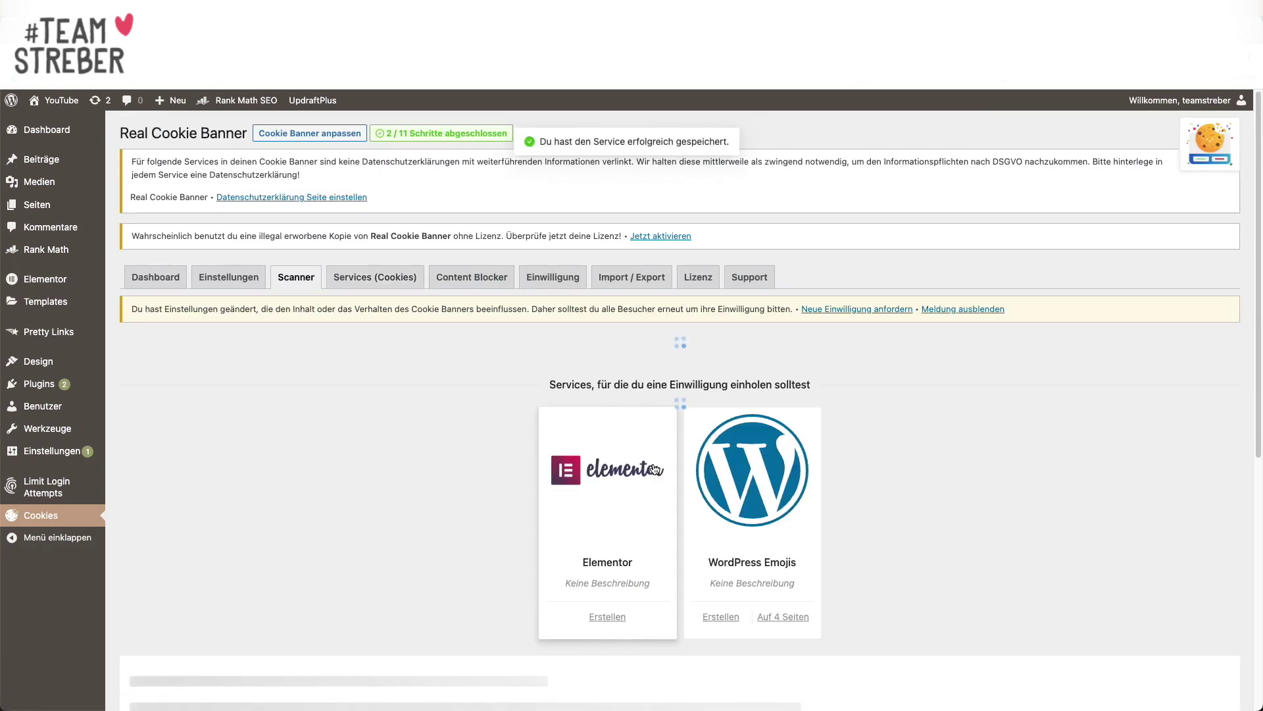
Create the WordPress Emojis service from its template, confirming the information check and keeping content blocker creation enabled, and dismiss the content blocker introduction.
{"action": "scroll", "coordinate": [600, 459], "scroll_direction": "down", "scroll_amount": 2}
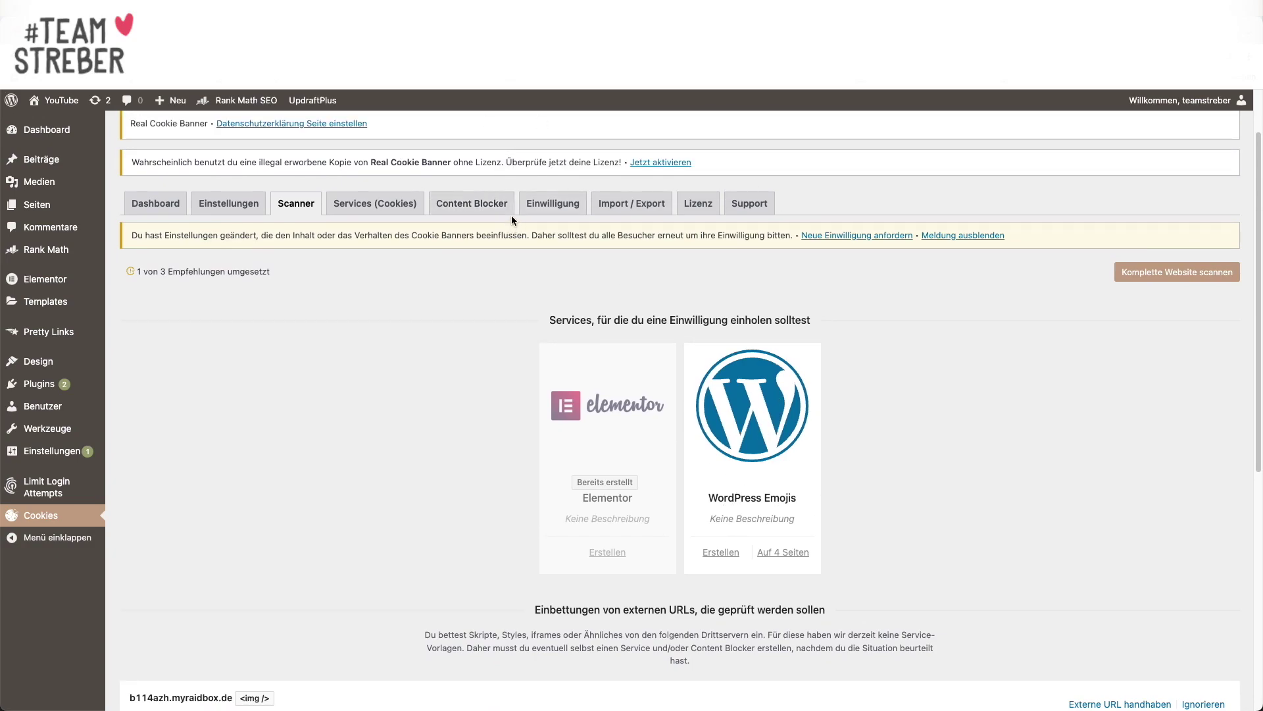
{"action": "left_click", "coordinate": [711, 554]}
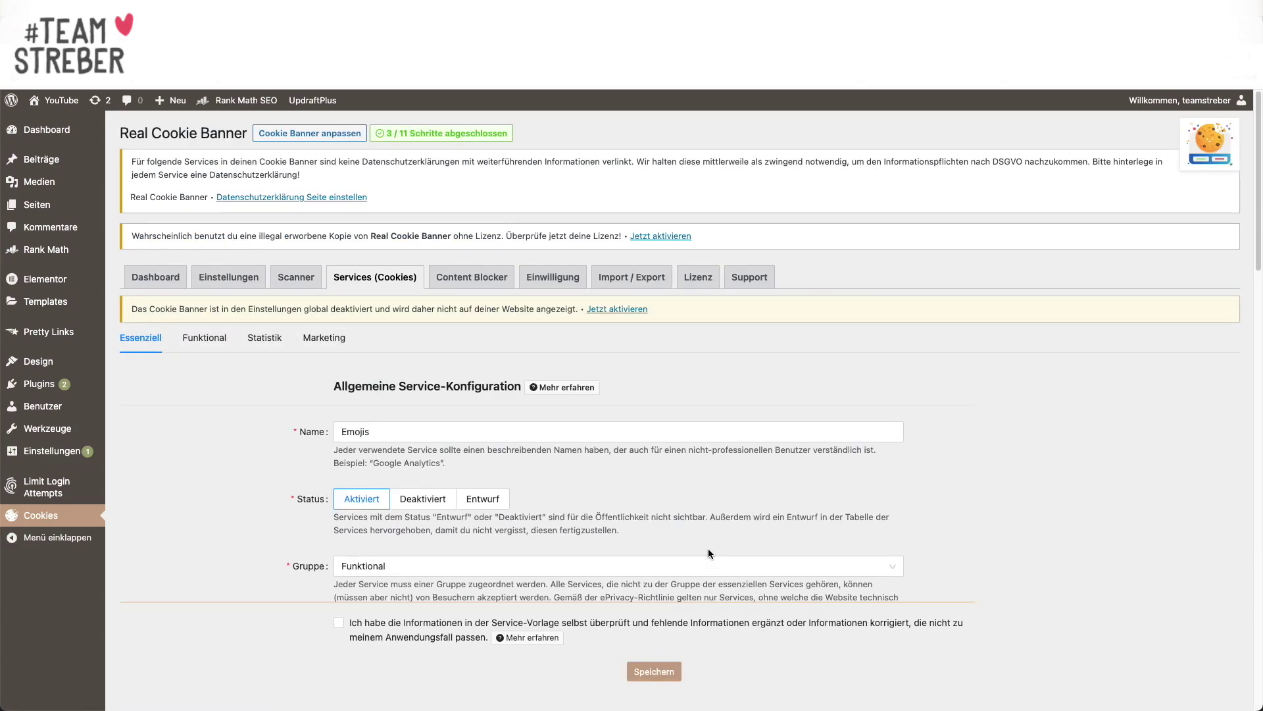
{"action": "left_click", "coordinate": [339, 623]}
{"action": "scroll", "coordinate": [571, 413], "scroll_direction": "down", "scroll_amount": 10}
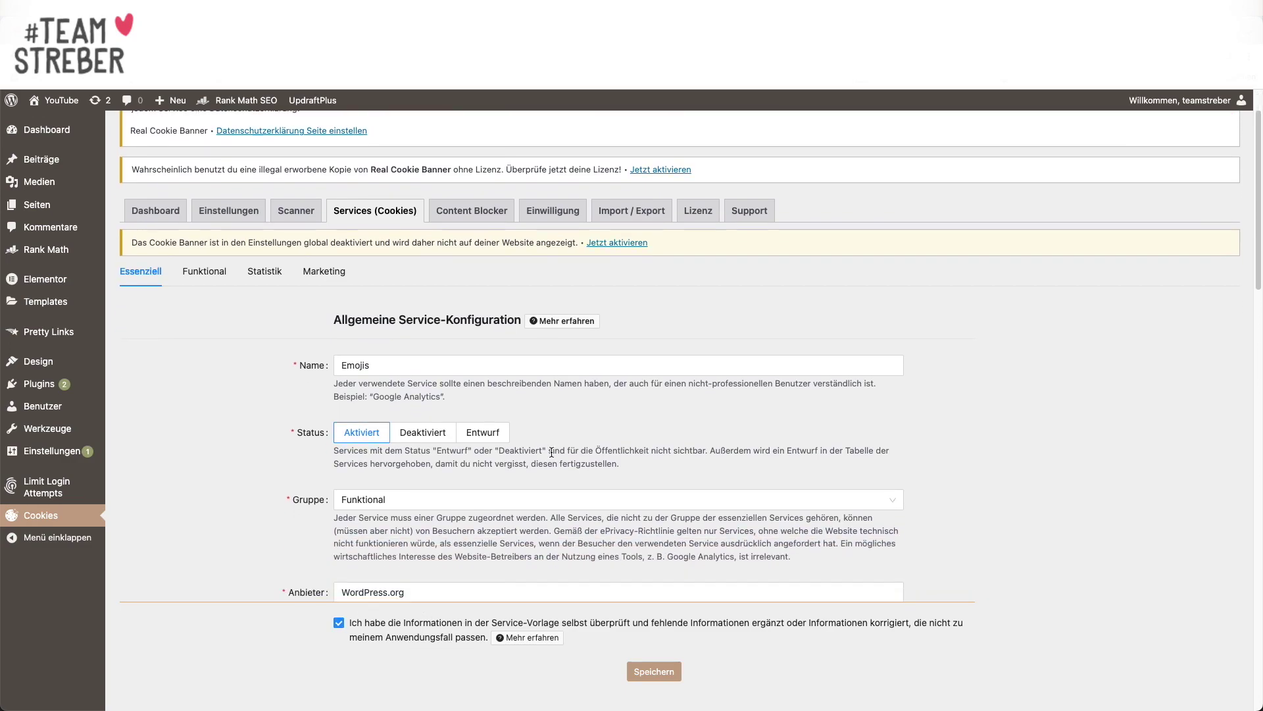
{"action": "scroll", "coordinate": [550, 451], "scroll_direction": "down", "scroll_amount": 15}
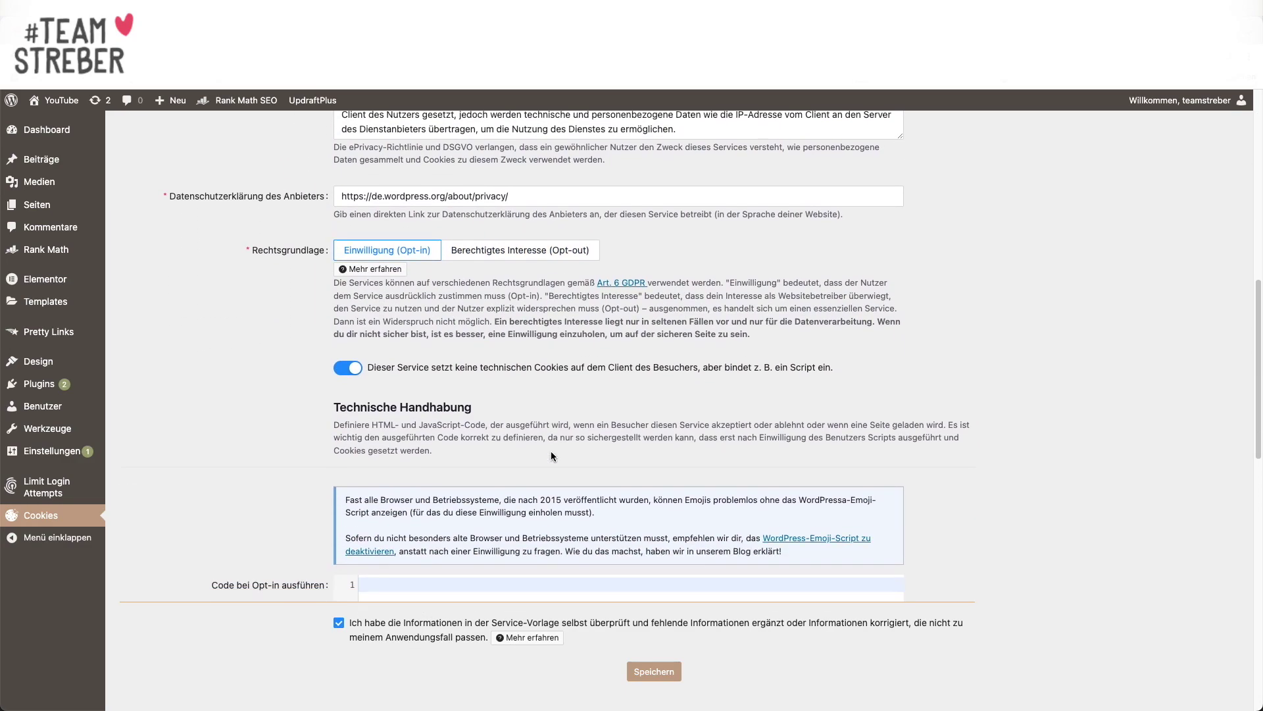
{"action": "scroll", "coordinate": [551, 451], "scroll_direction": "down", "scroll_amount": 2}
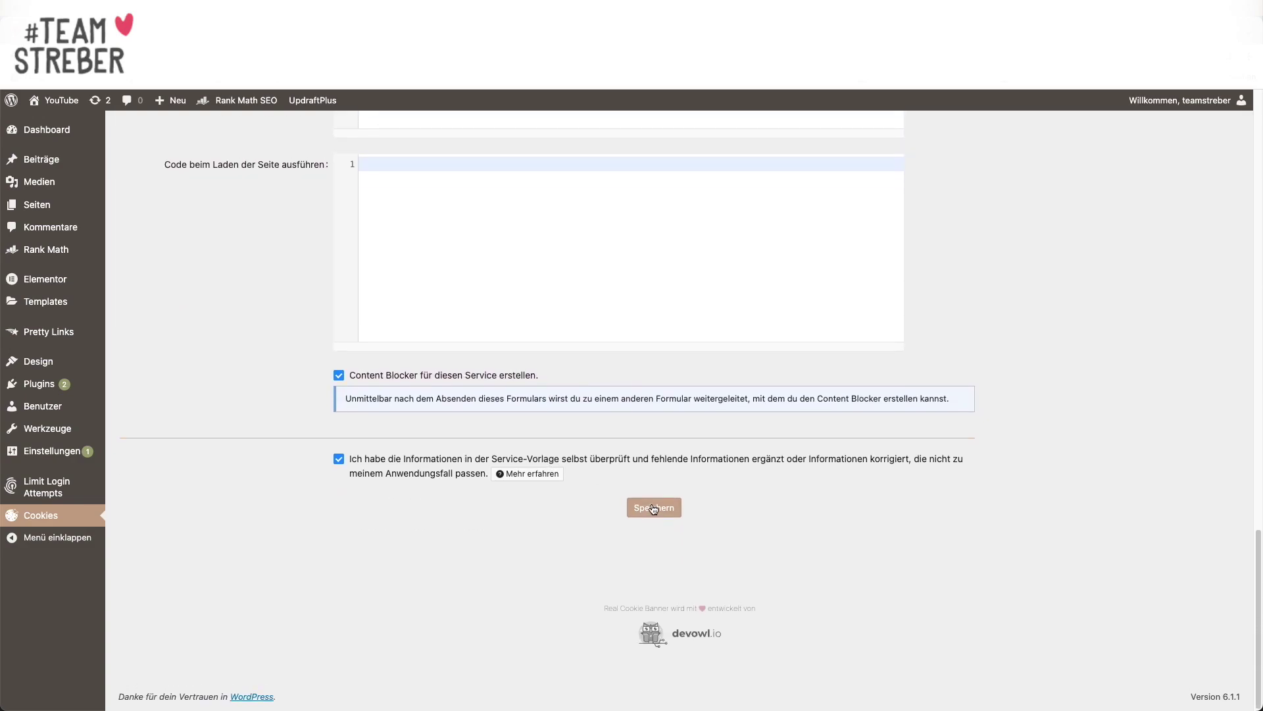
{"action": "left_click", "coordinate": [652, 508]}
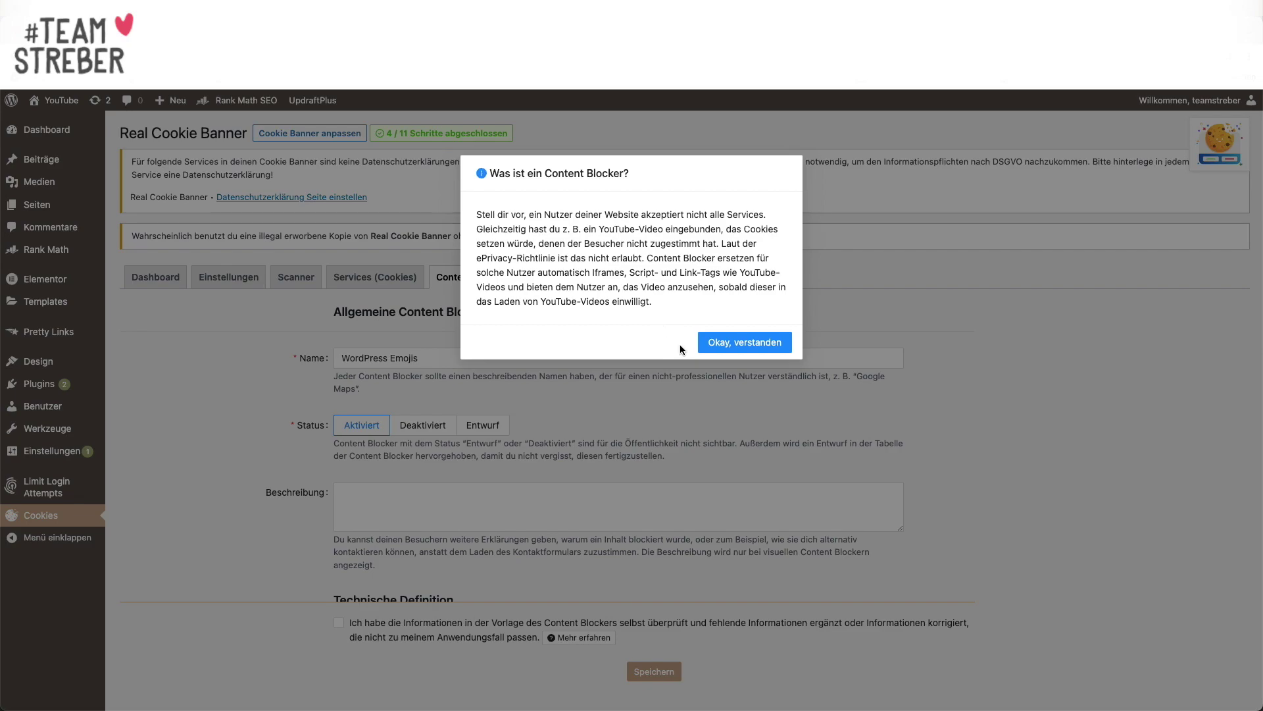
{"action": "left_click", "coordinate": [746, 343]}
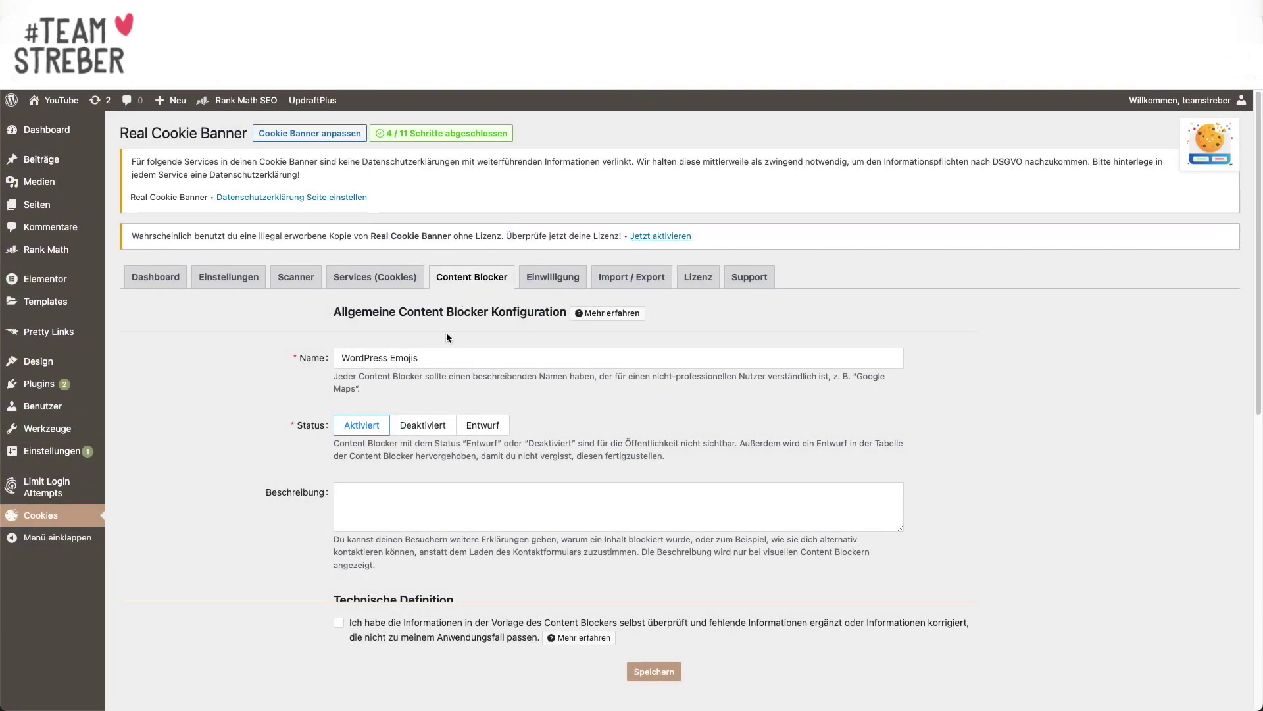
Confirm that the prefilled information in the WordPress Emojis content blocker template has been checked.
{"action": "scroll", "coordinate": [494, 440], "scroll_direction": "down", "scroll_amount": 3}
{"action": "left_click", "coordinate": [338, 622]}
{"action": "scroll", "coordinate": [431, 506], "scroll_direction": "down", "scroll_amount": 5}
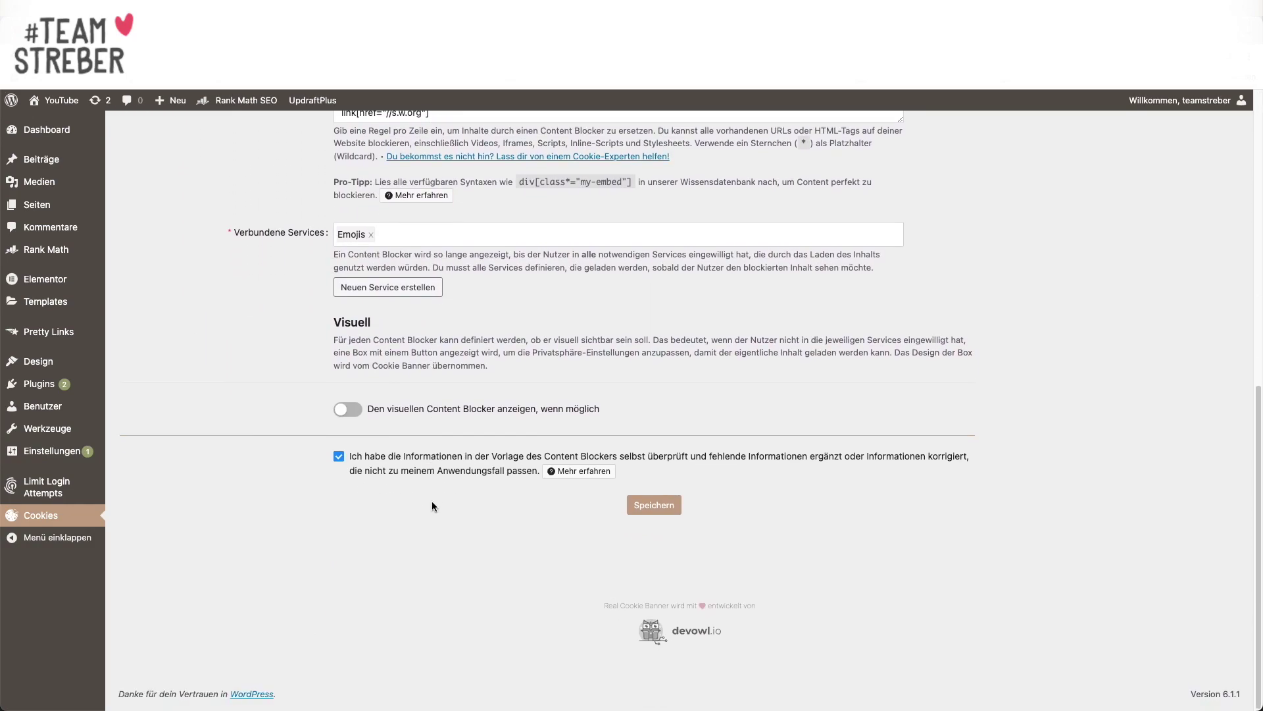
Review the WordPress Emojis blocker's status, description, blocked elements and connected services, and save the content blocker.
{"action": "scroll", "coordinate": [439, 360], "scroll_direction": "up", "scroll_amount": 10}
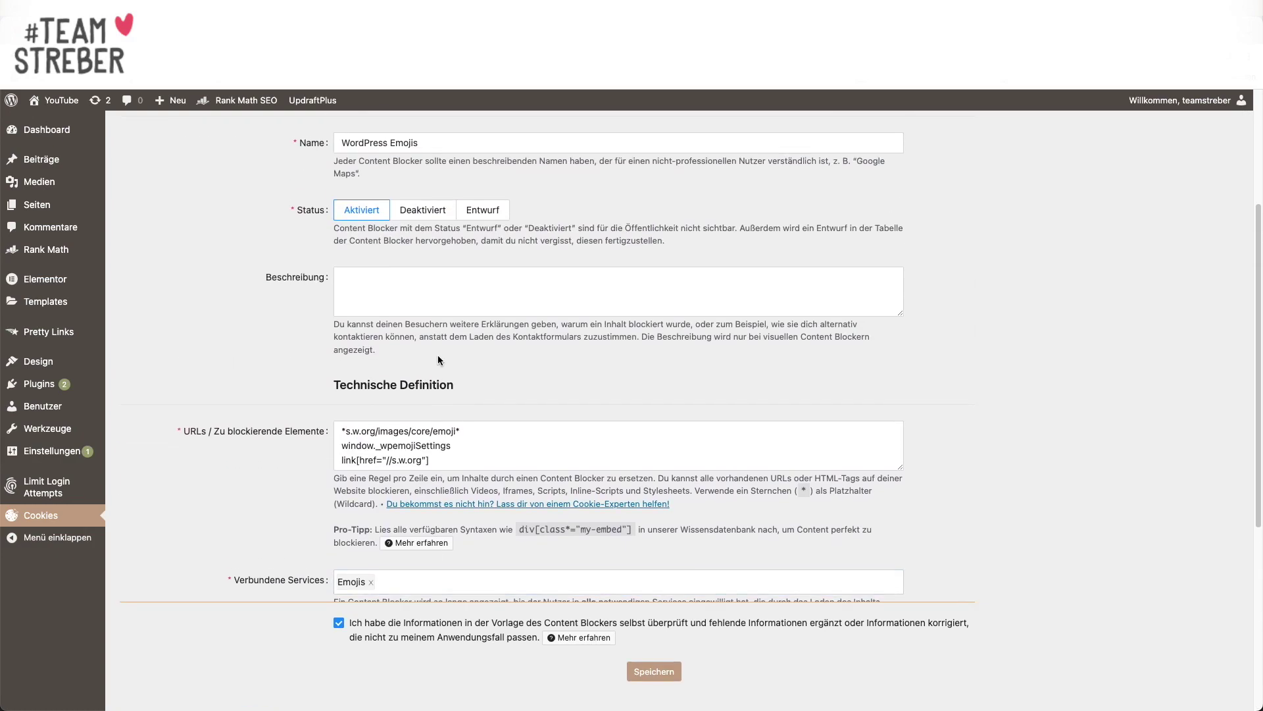
{"action": "scroll", "coordinate": [411, 240], "scroll_direction": "down", "scroll_amount": 2}
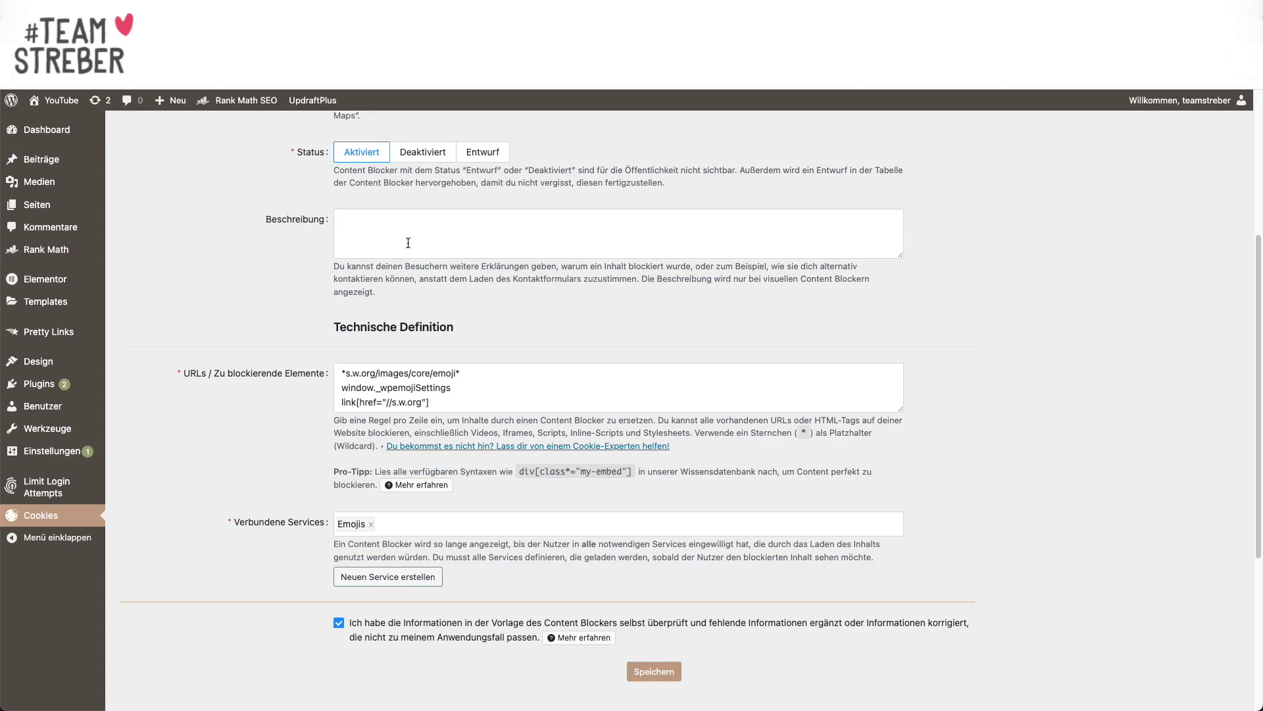
{"action": "scroll", "coordinate": [395, 252], "scroll_direction": "down", "scroll_amount": 1}
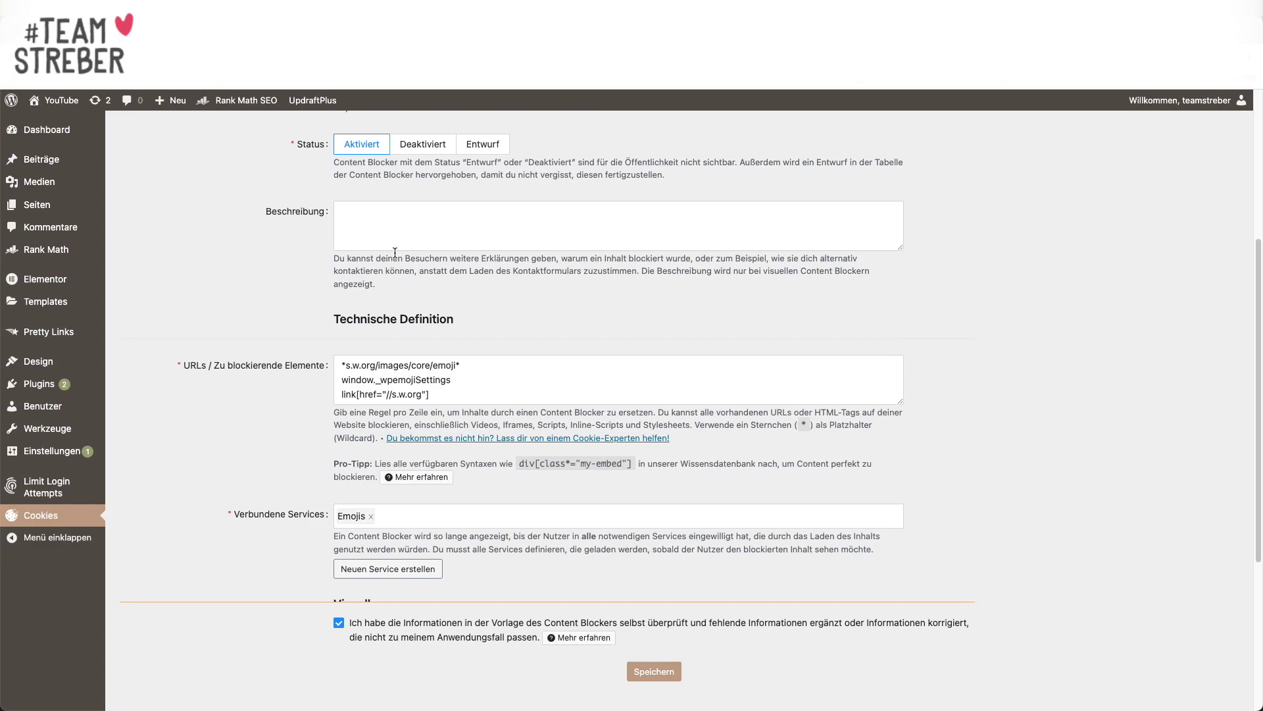
{"action": "scroll", "coordinate": [395, 252], "scroll_direction": "up", "scroll_amount": 5}
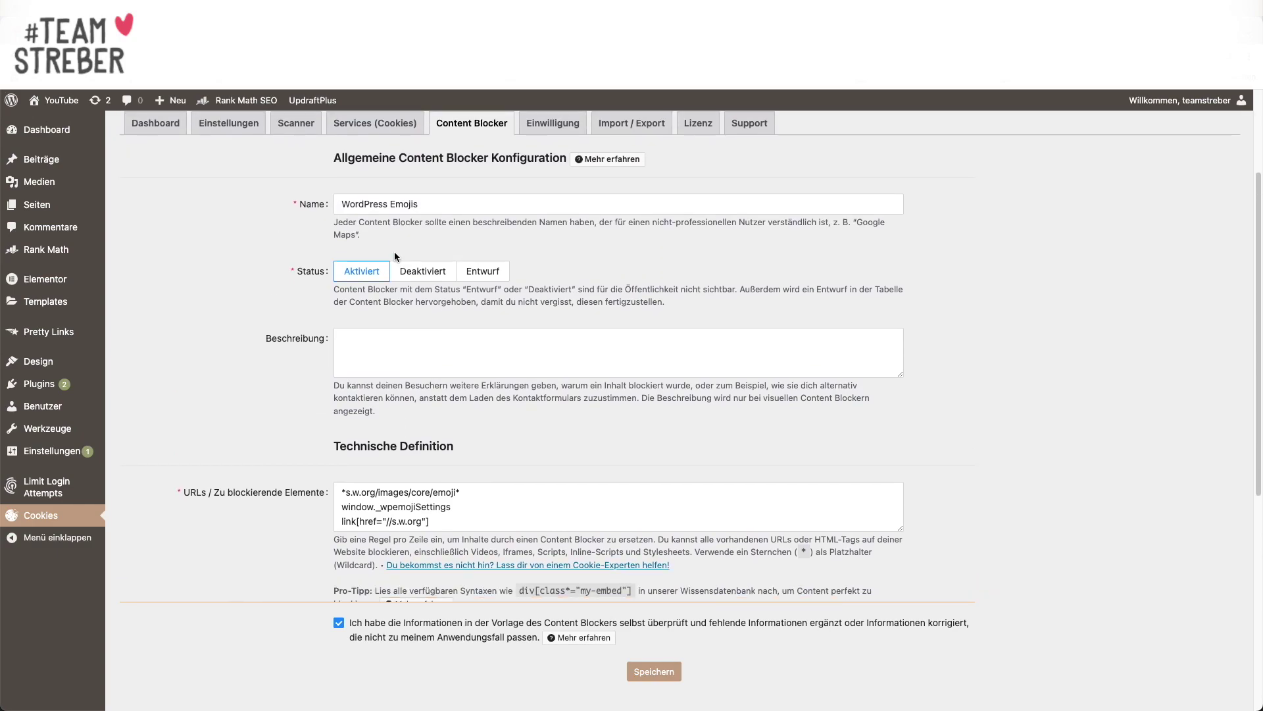
{"action": "scroll", "coordinate": [395, 255], "scroll_direction": "down", "scroll_amount": 3}
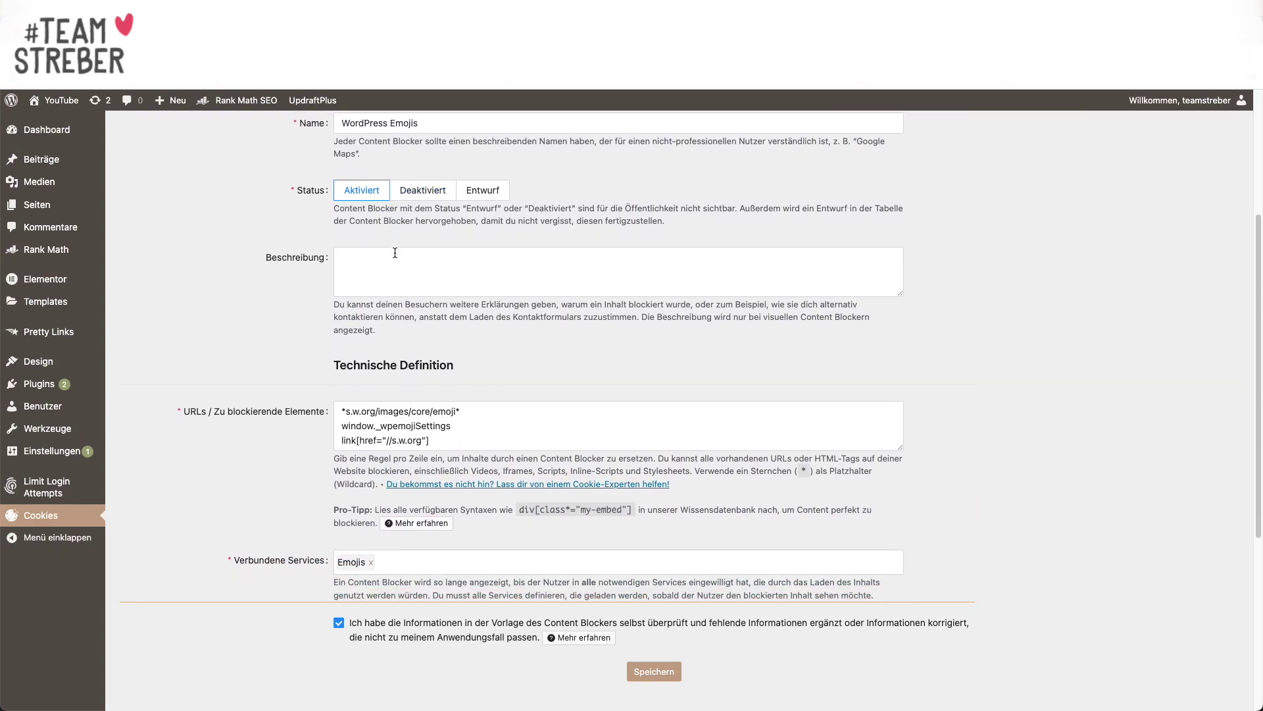
{"action": "scroll", "coordinate": [394, 253], "scroll_direction": "down", "scroll_amount": 3}
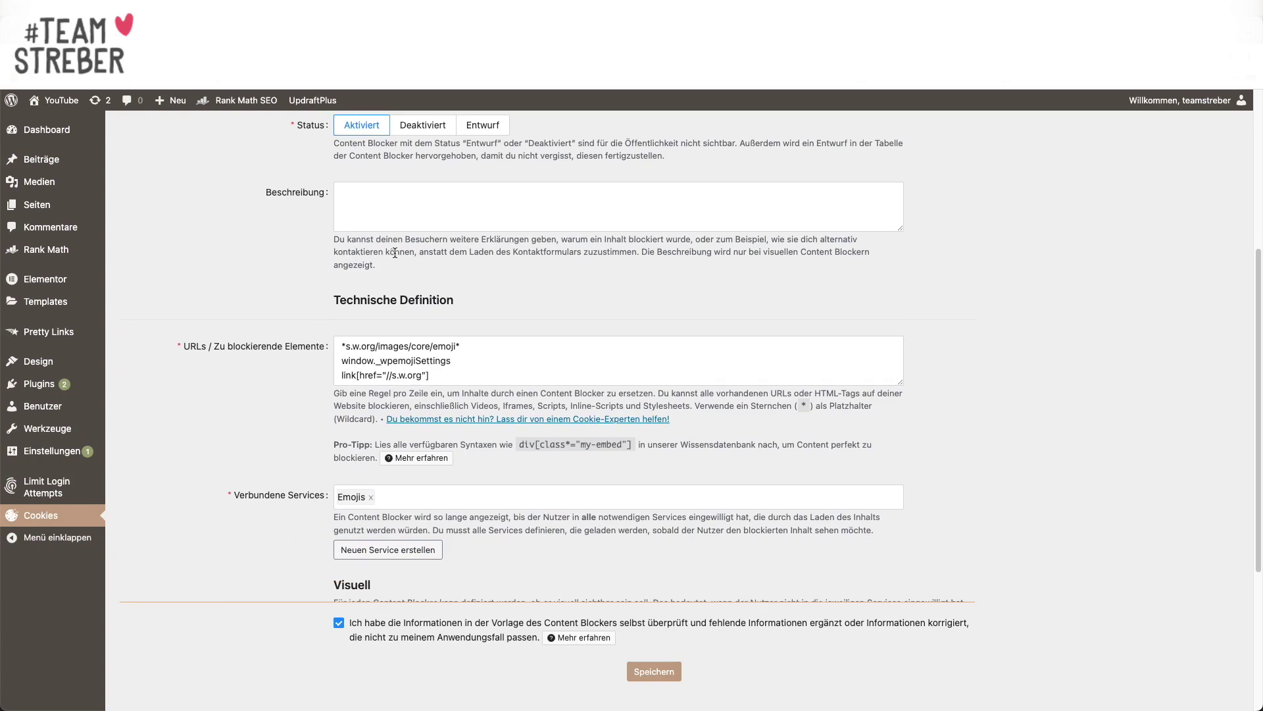
{"action": "scroll", "coordinate": [395, 253], "scroll_direction": "down", "scroll_amount": 1}
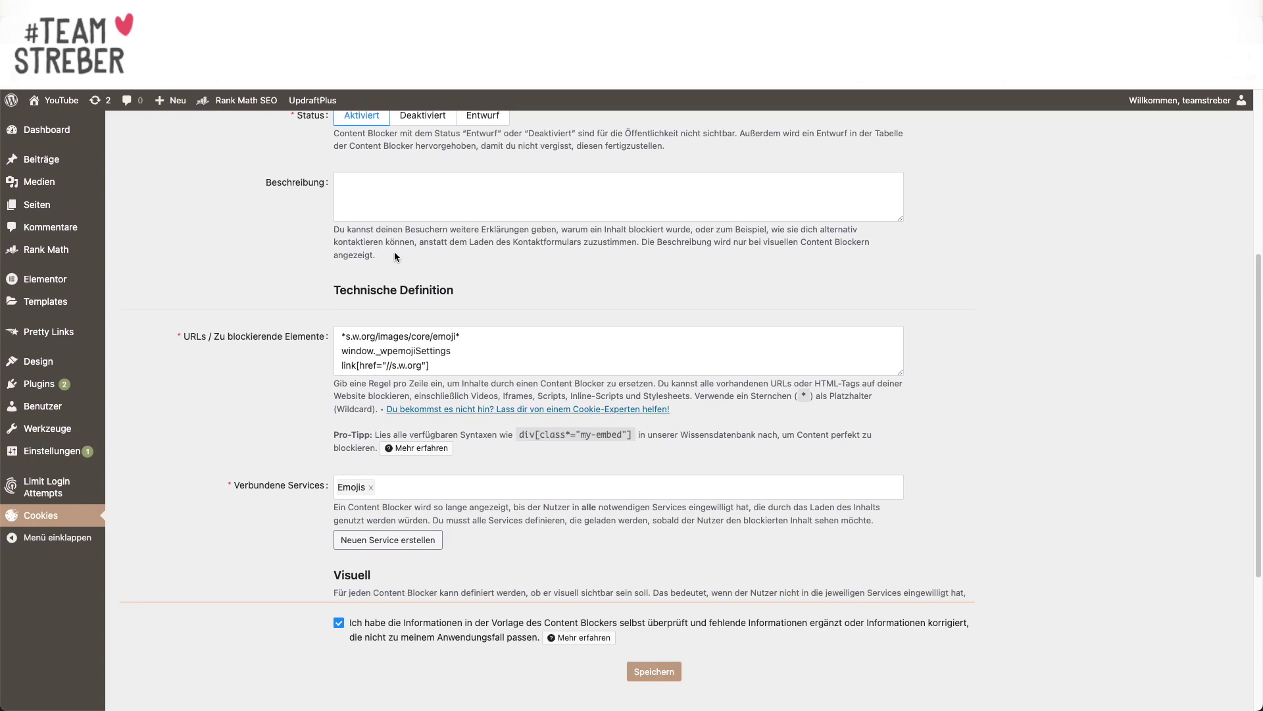
{"action": "scroll", "coordinate": [397, 256], "scroll_direction": "down", "scroll_amount": 1}
{"action": "scroll", "coordinate": [397, 256], "scroll_direction": "up", "scroll_amount": 10}
{"action": "scroll", "coordinate": [397, 256], "scroll_direction": "down", "scroll_amount": 1}
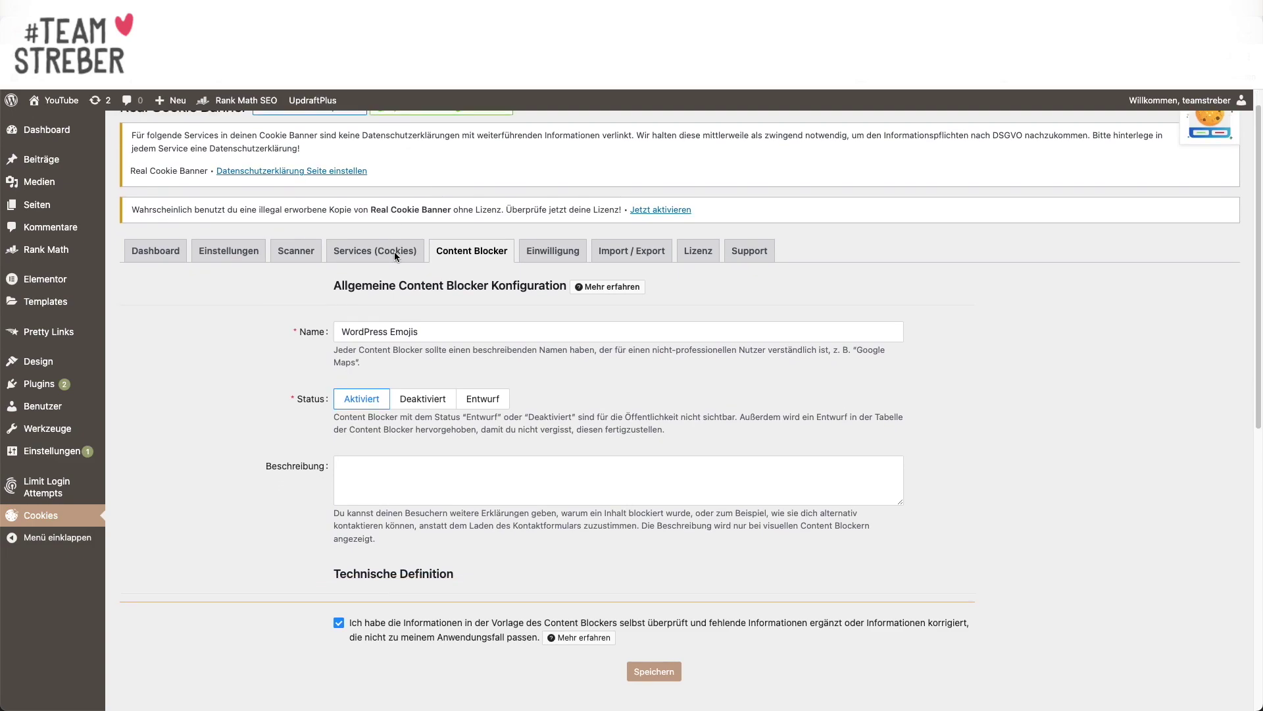
{"action": "scroll", "coordinate": [394, 251], "scroll_direction": "down", "scroll_amount": 1}
{"action": "left_click", "coordinate": [639, 675]}
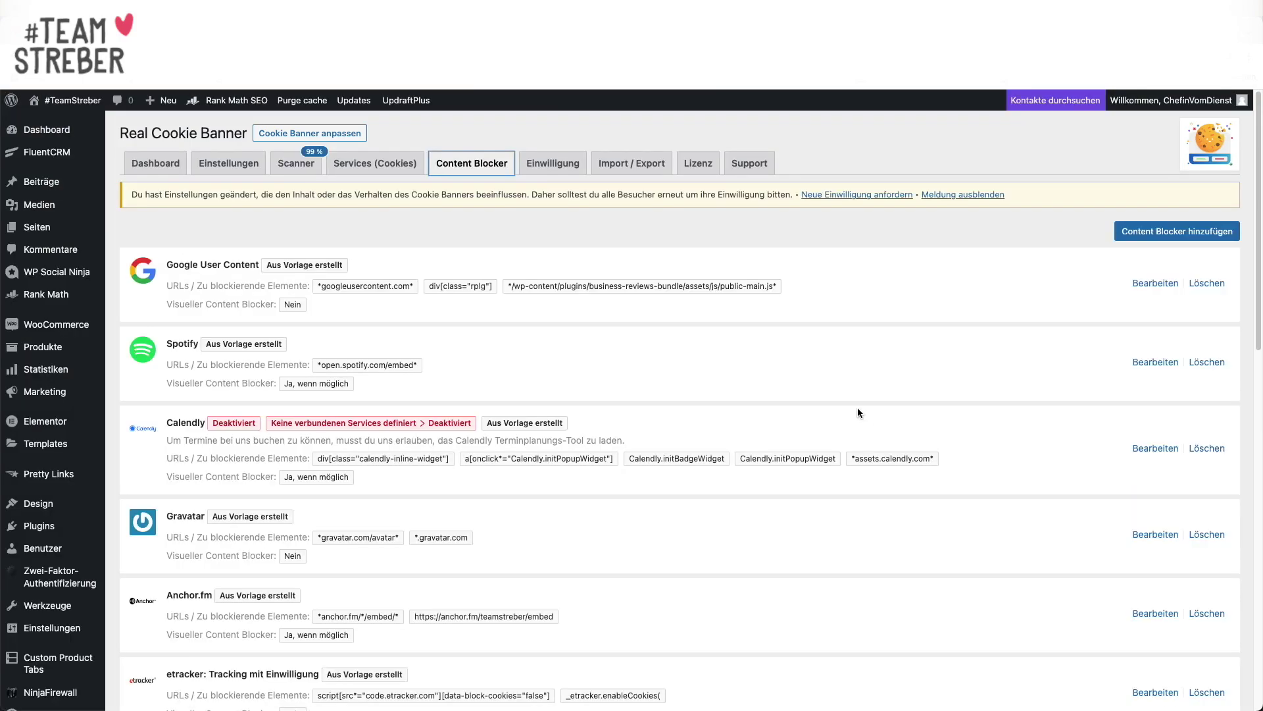
Switch to the #TeamStreber site, look through its content blockers, and open the YouTube blocker for editing.
{"action": "scroll", "coordinate": [858, 413], "scroll_direction": "down", "scroll_amount": 5}
{"action": "scroll", "coordinate": [858, 413], "scroll_direction": "up", "scroll_amount": 5}
{"action": "scroll", "coordinate": [472, 172], "scroll_direction": "down", "scroll_amount": 5}
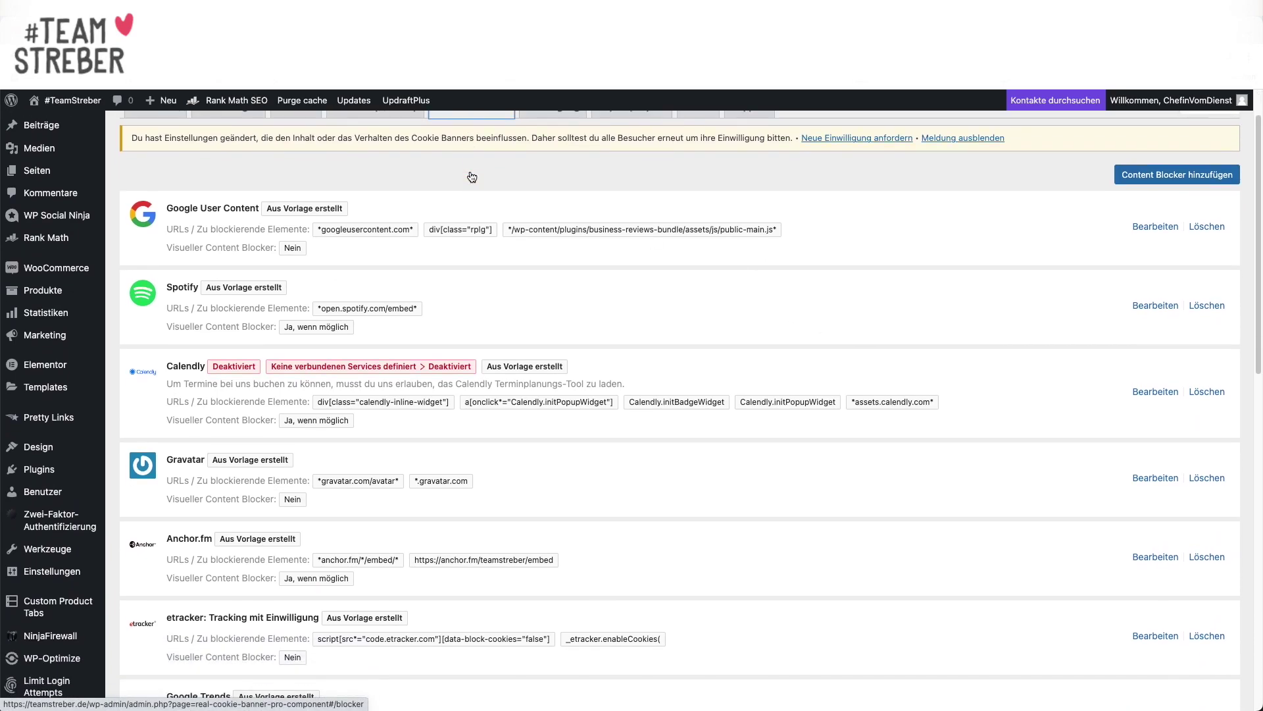
{"action": "scroll", "coordinate": [470, 171], "scroll_direction": "down", "scroll_amount": 6}
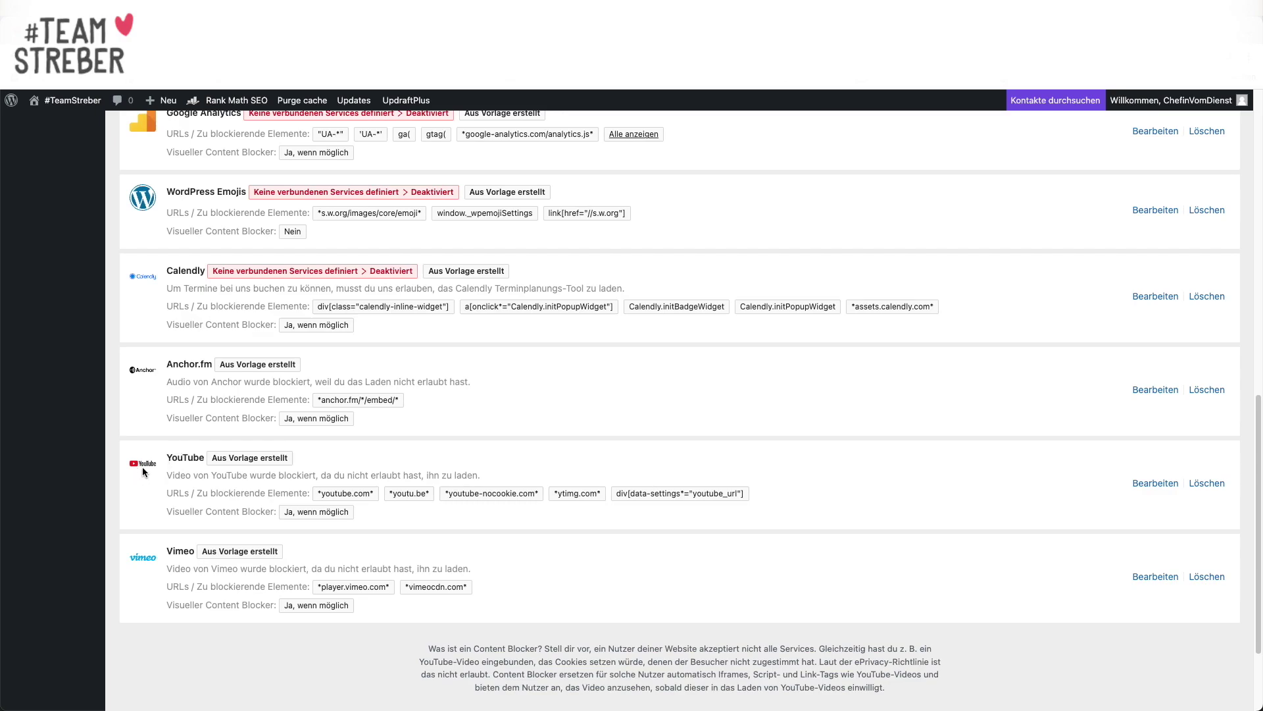
{"action": "left_click", "coordinate": [1151, 482]}
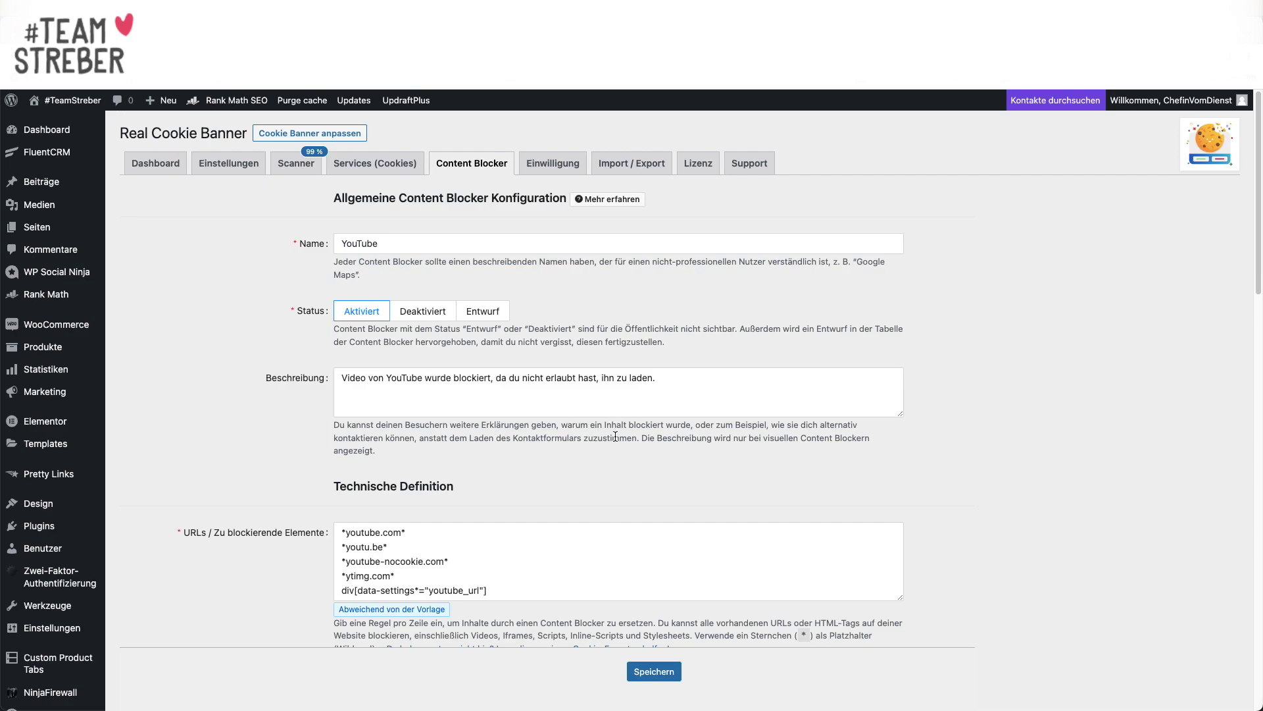
Examine the YouTube blocker's visual settings, including the display style, content type, dark mode and preview image options.
{"action": "scroll", "coordinate": [615, 436], "scroll_direction": "down", "scroll_amount": 1}
{"action": "scroll", "coordinate": [615, 436], "scroll_direction": "down", "scroll_amount": 10}
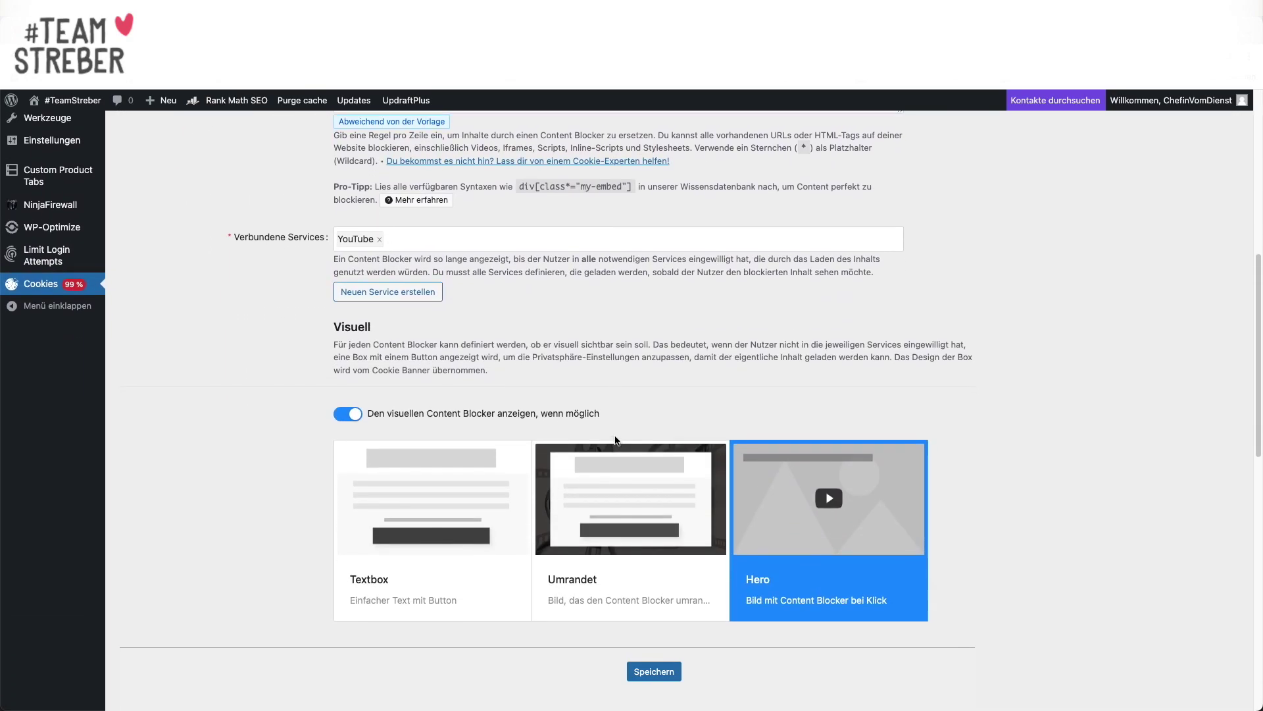
{"action": "scroll", "coordinate": [616, 441], "scroll_direction": "down", "scroll_amount": 1}
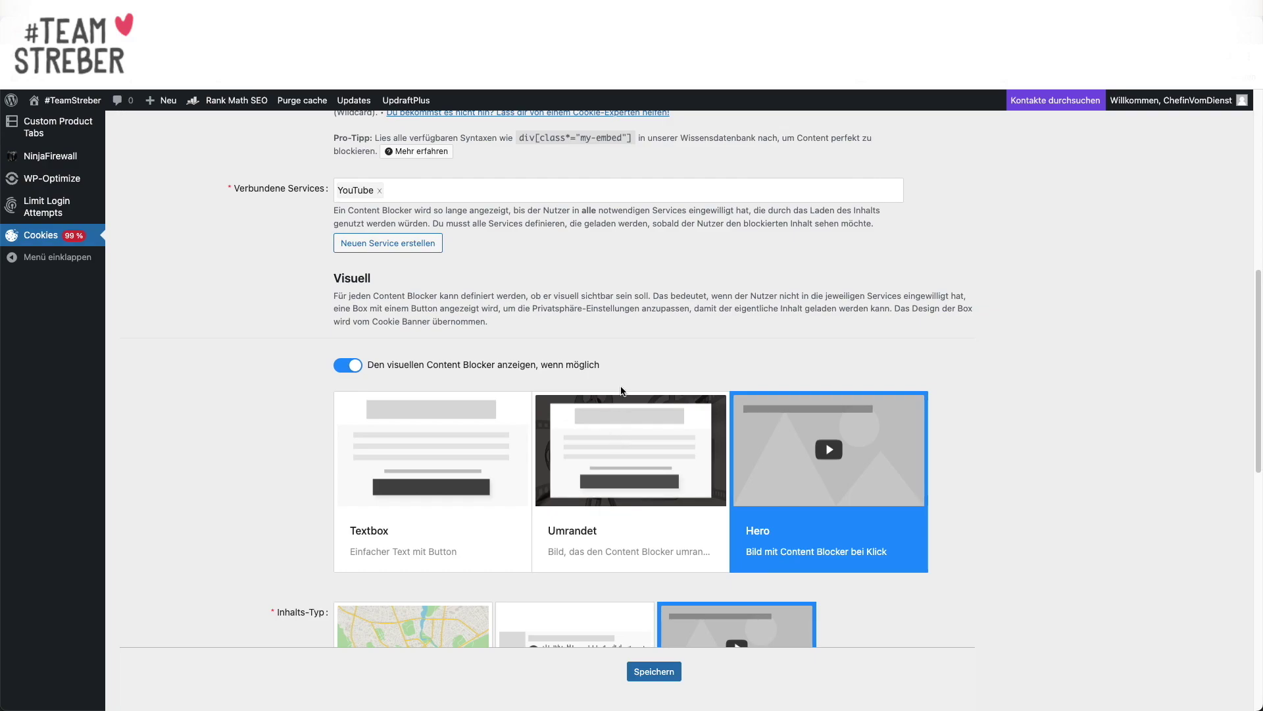
{"action": "scroll", "coordinate": [625, 387], "scroll_direction": "down", "scroll_amount": 1}
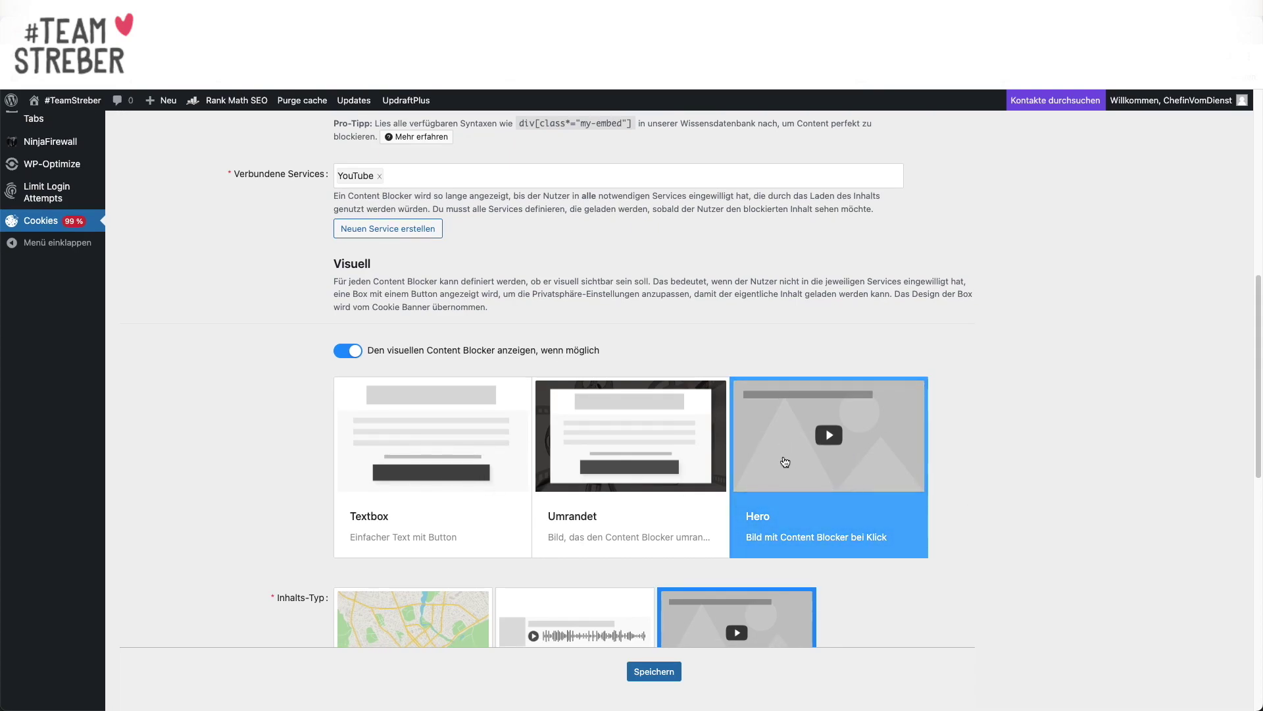
{"action": "scroll", "coordinate": [785, 463], "scroll_direction": "down", "scroll_amount": 3}
{"action": "scroll", "coordinate": [785, 462], "scroll_direction": "down", "scroll_amount": 8}
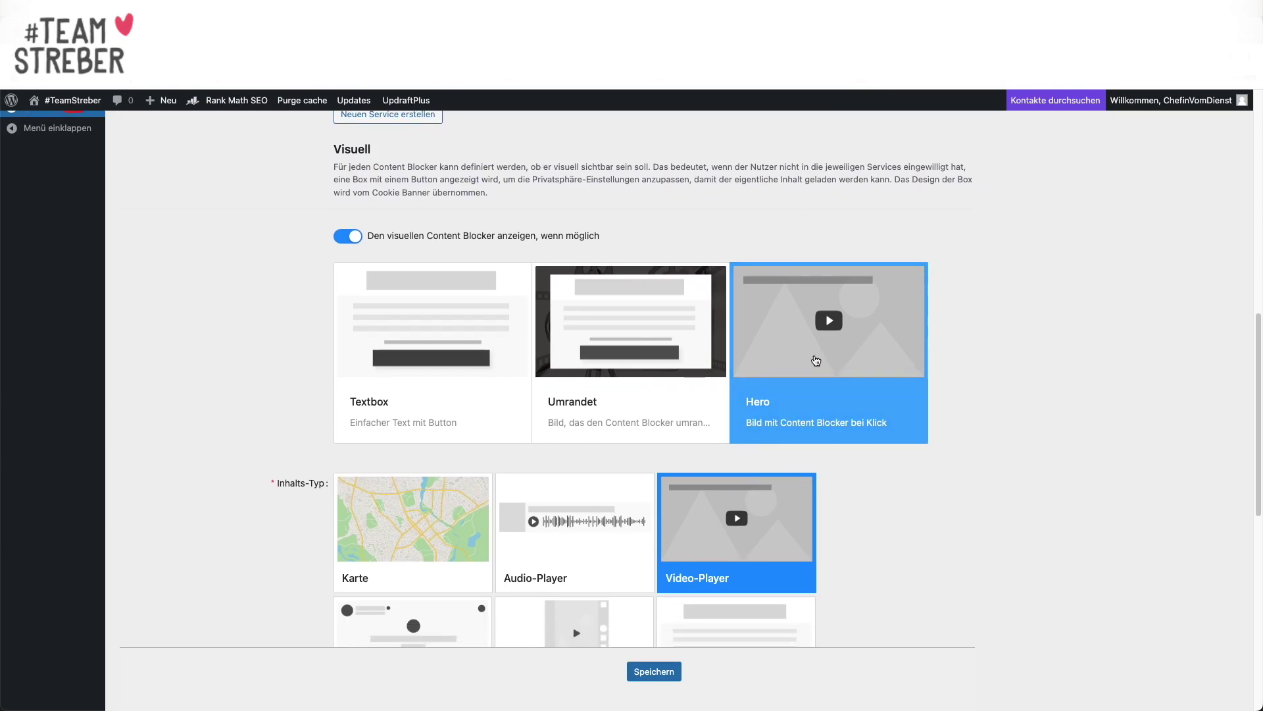
{"action": "scroll", "coordinate": [723, 466], "scroll_direction": "down", "scroll_amount": 2}
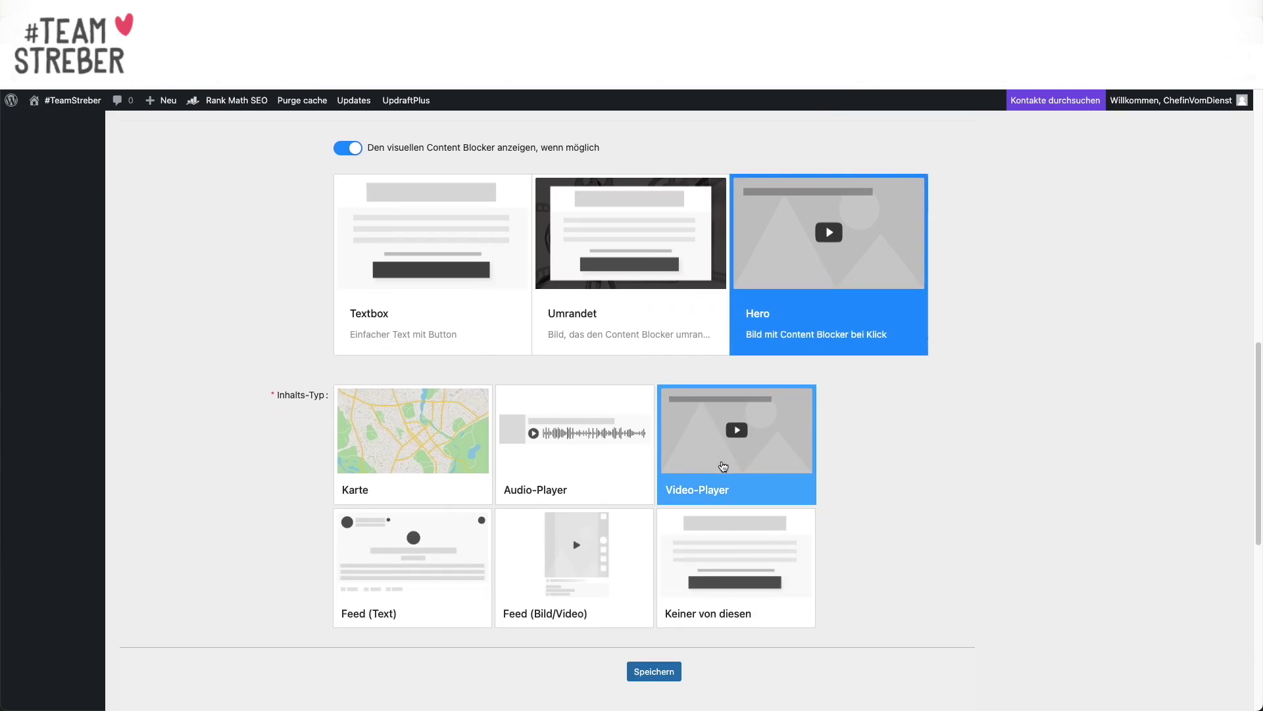
{"action": "scroll", "coordinate": [734, 443], "scroll_direction": "down", "scroll_amount": 2}
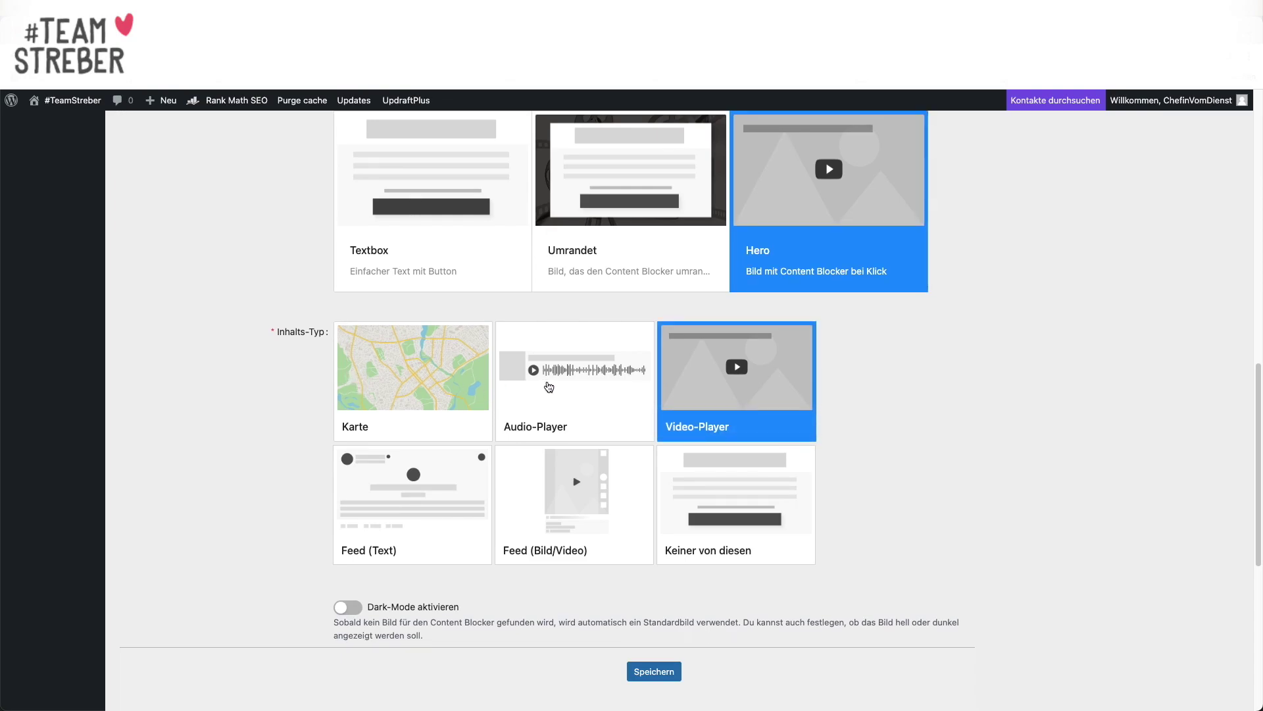
{"action": "scroll", "coordinate": [549, 386], "scroll_direction": "down", "scroll_amount": 1}
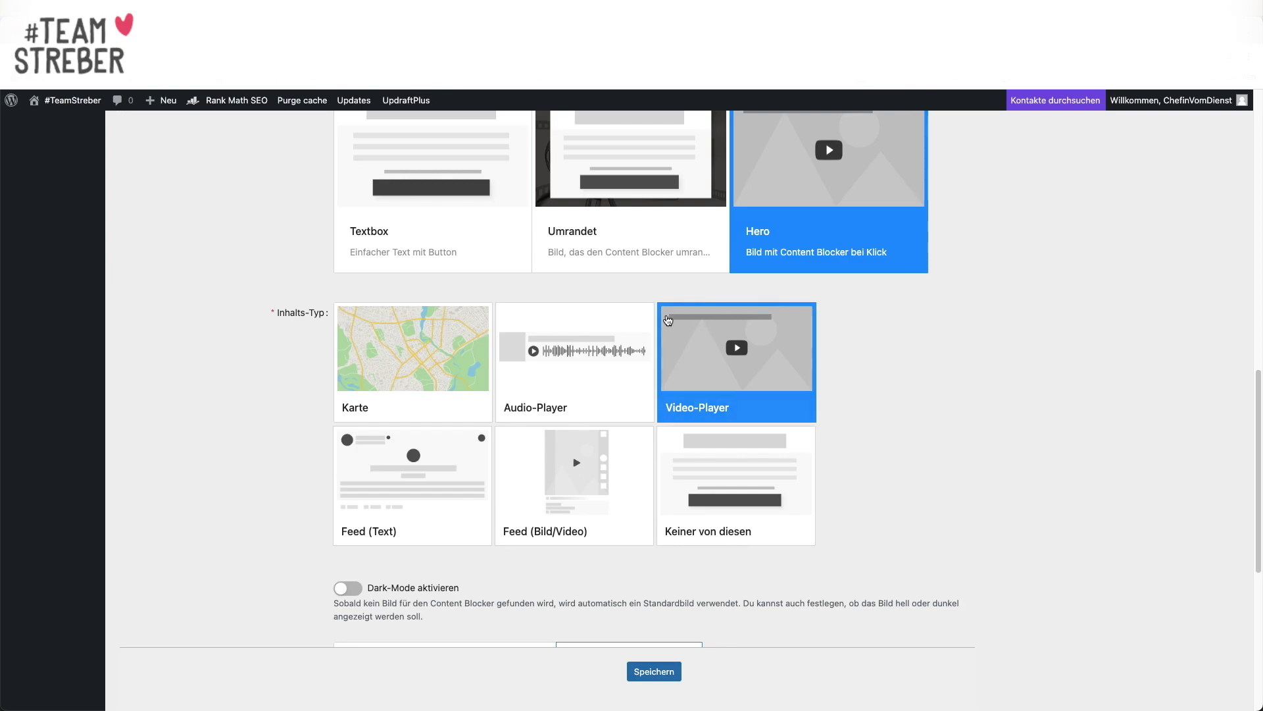
{"action": "scroll", "coordinate": [710, 377], "scroll_direction": "down", "scroll_amount": 1}
{"action": "scroll", "coordinate": [710, 376], "scroll_direction": "down", "scroll_amount": 5}
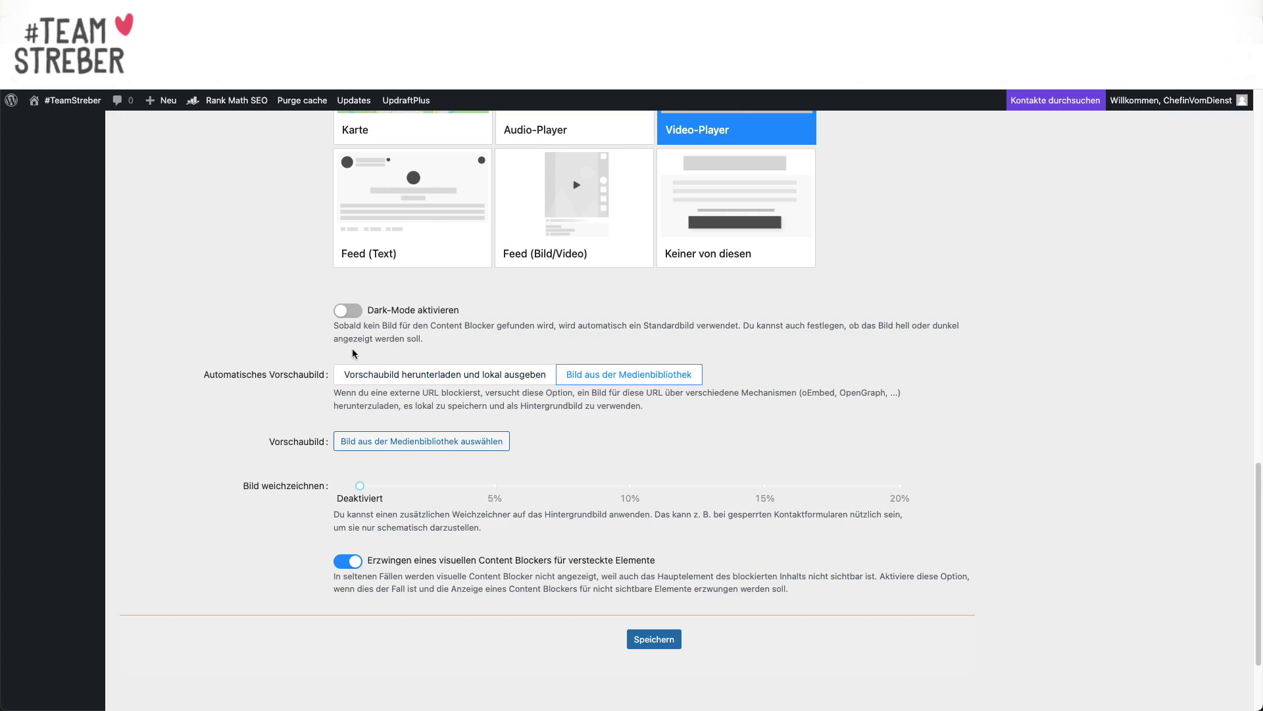
Set the YouTube blocker's automatic preview image to be downloaded and served locally, confirm the required rights, and save the blocker.
{"action": "left_click", "coordinate": [406, 375]}
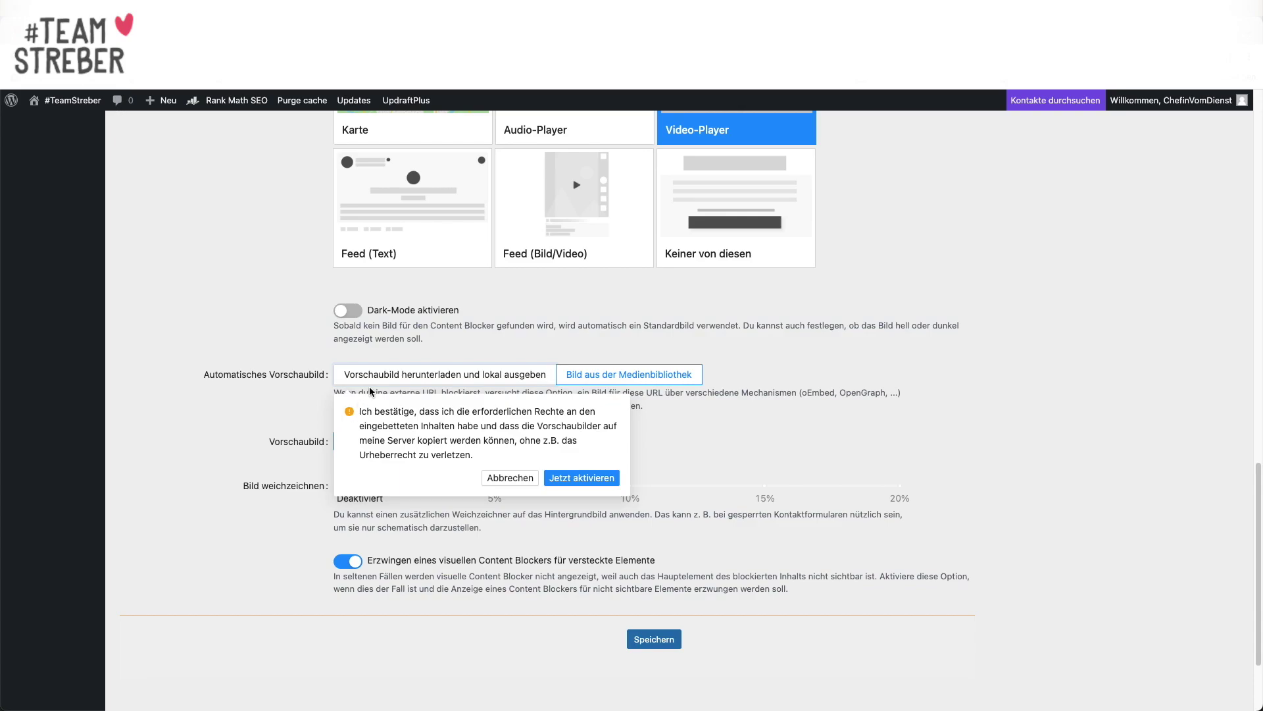
{"action": "left_click", "coordinate": [582, 478]}
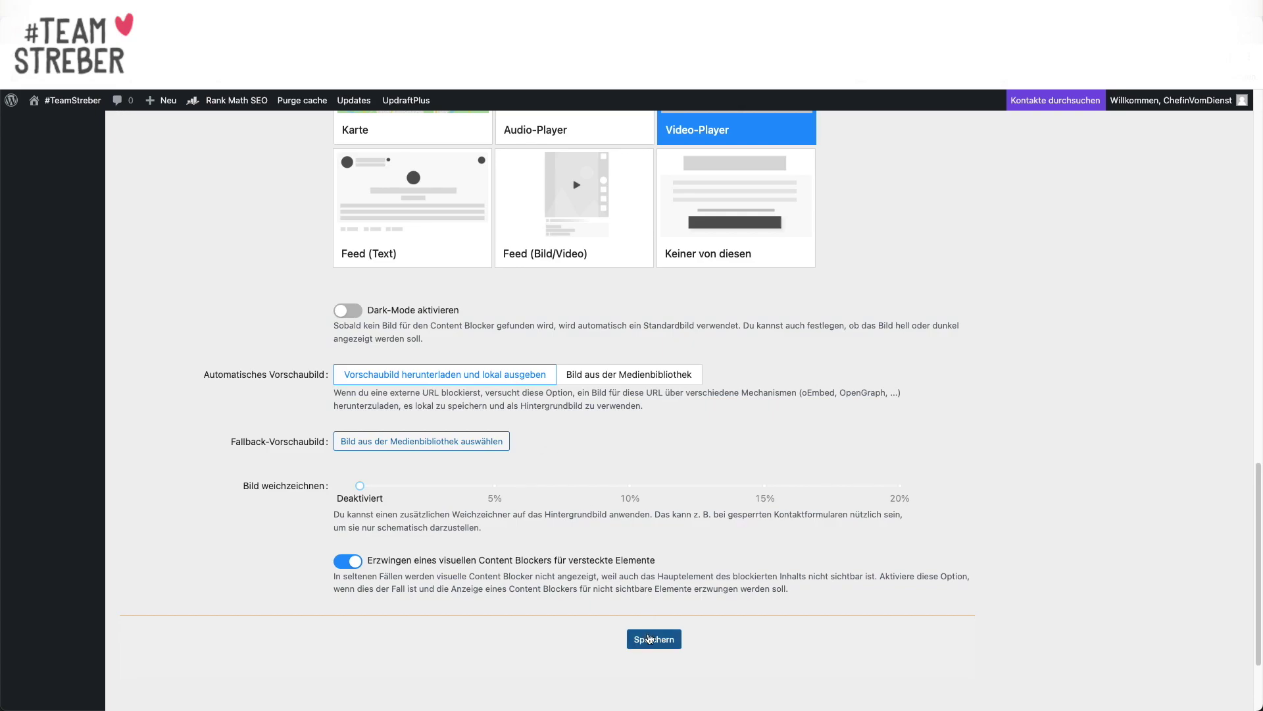
{"action": "scroll", "coordinate": [599, 563], "scroll_direction": "down", "scroll_amount": 3}
{"action": "left_click", "coordinate": [645, 546]}
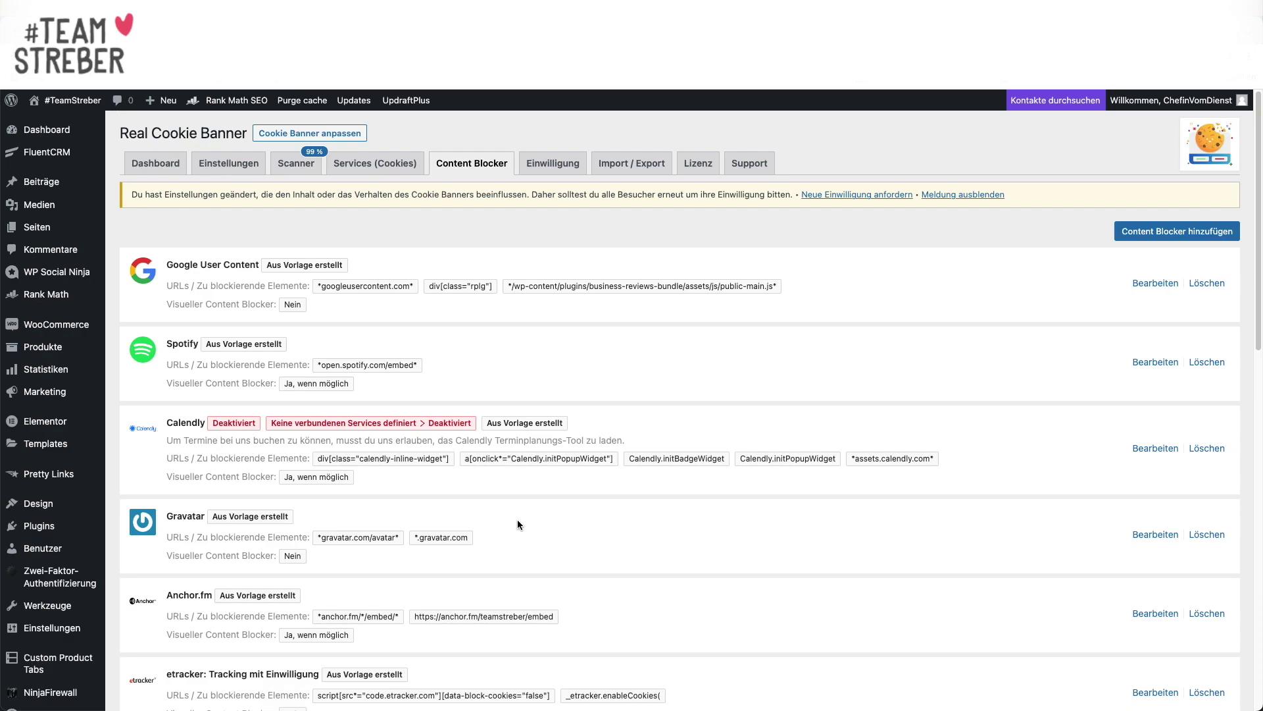
Return to the YouTube site's setup checklist, review the remaining tasks, and start customizing the cookie banner design.
{"action": "scroll", "coordinate": [518, 525], "scroll_direction": "down", "scroll_amount": 2}
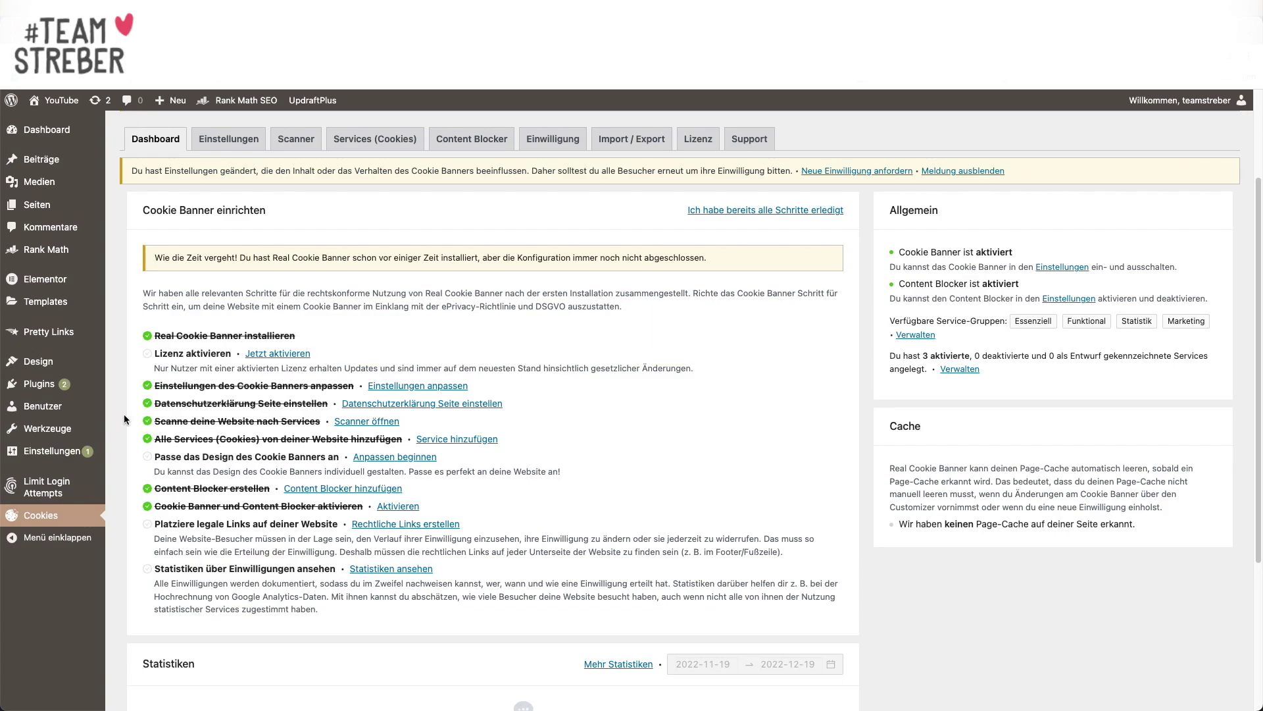
{"action": "mouse_move", "coordinate": [69, 445]}
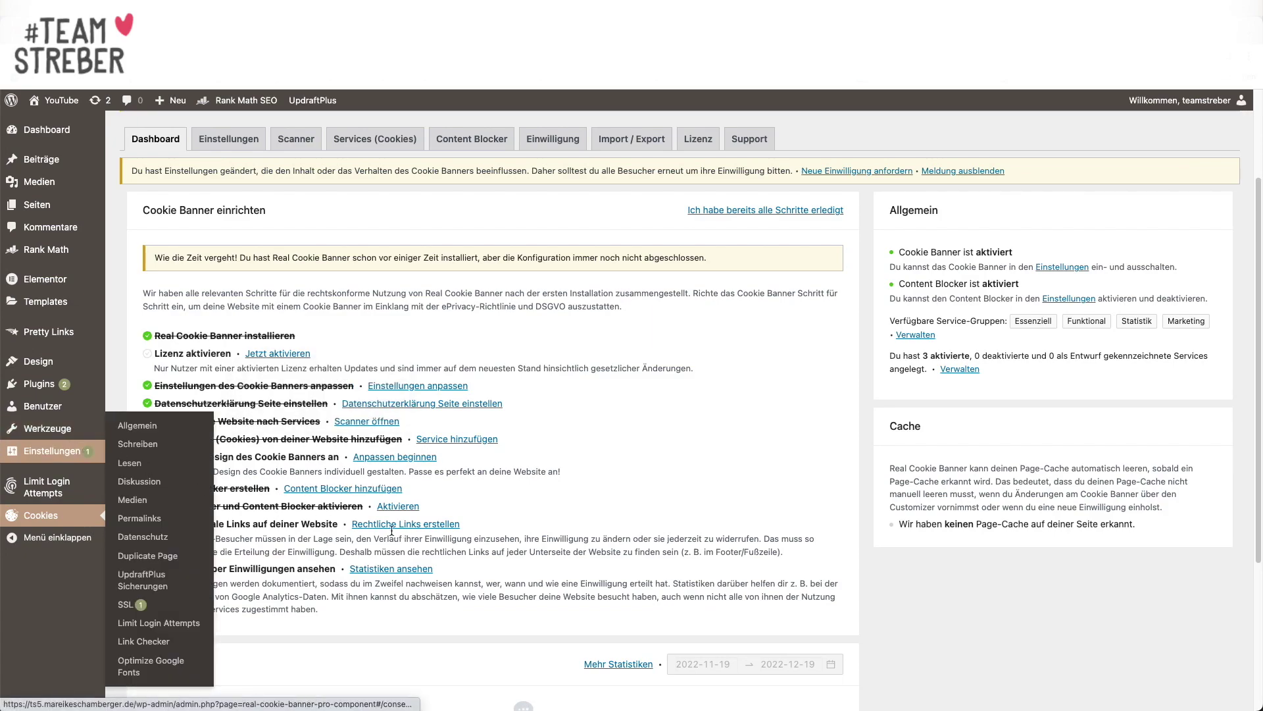
{"action": "mouse_move", "coordinate": [234, 490]}
{"action": "mouse_move", "coordinate": [196, 504]}
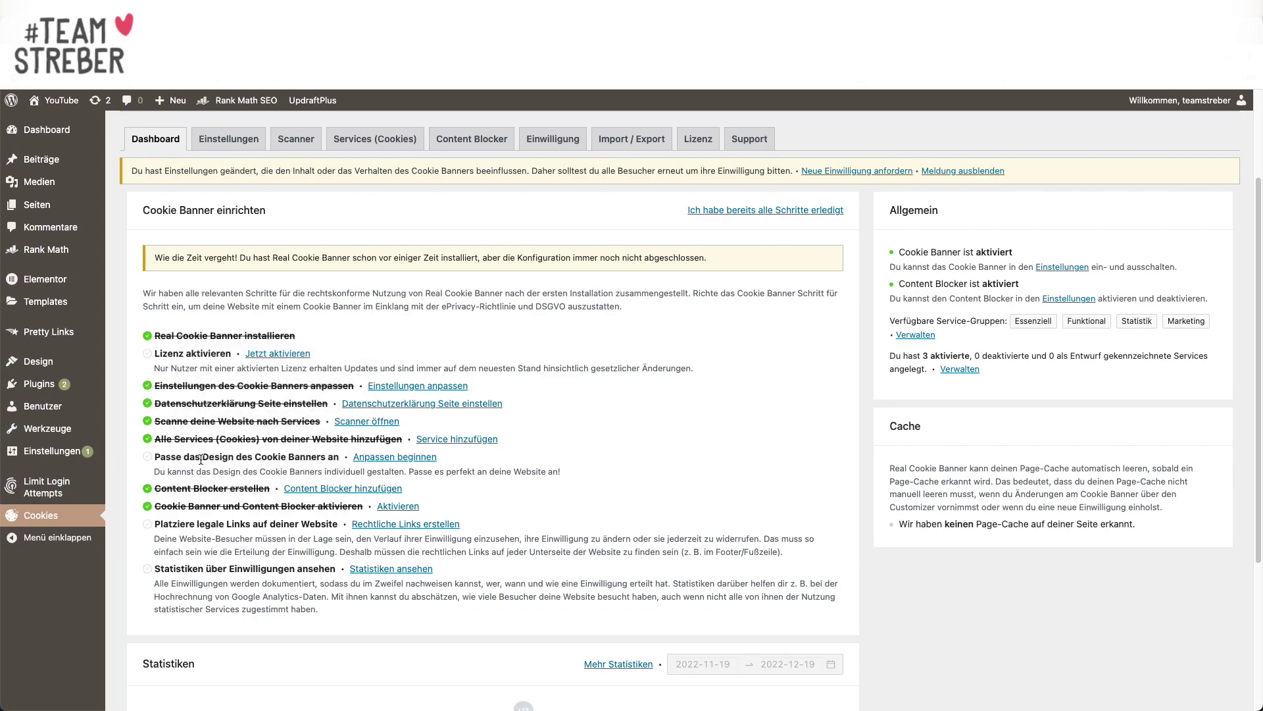
{"action": "left_click", "coordinate": [380, 460]}
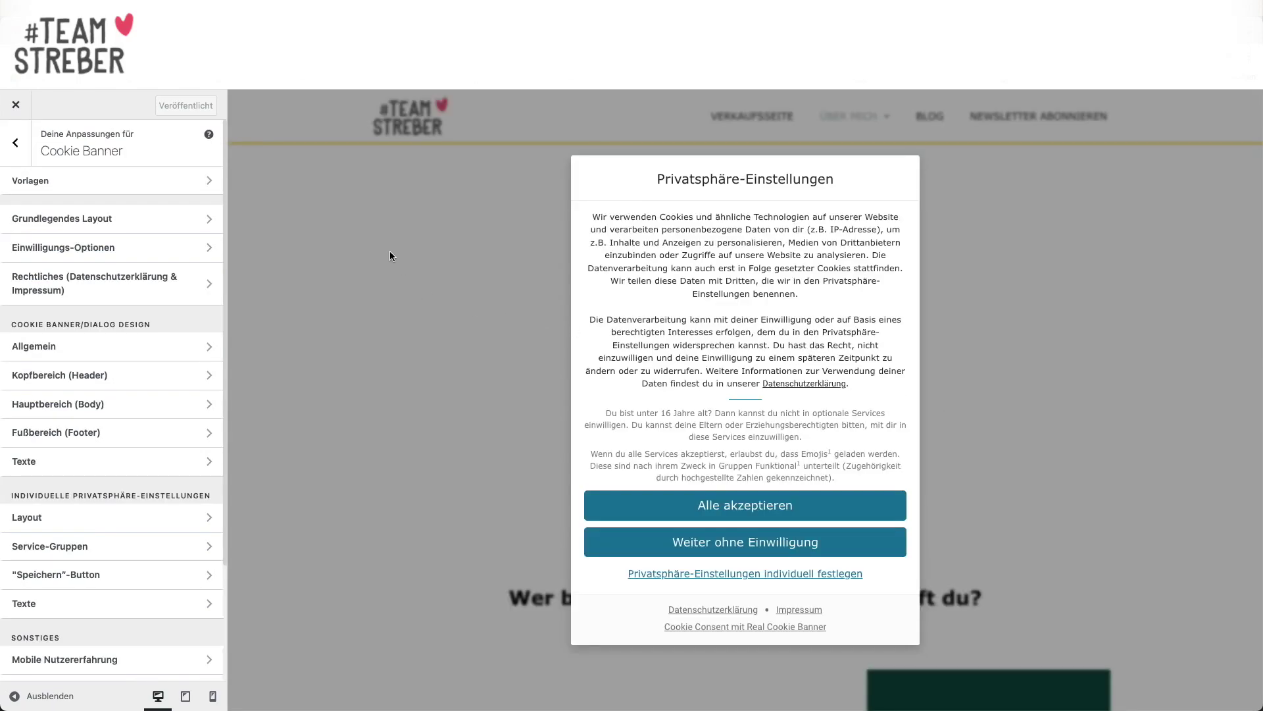
Browse the cookie banner design templates and preview several of them live, including Divi, Astra, Avada, Business as usual and Simple Black.
{"action": "left_click", "coordinate": [56, 182]}
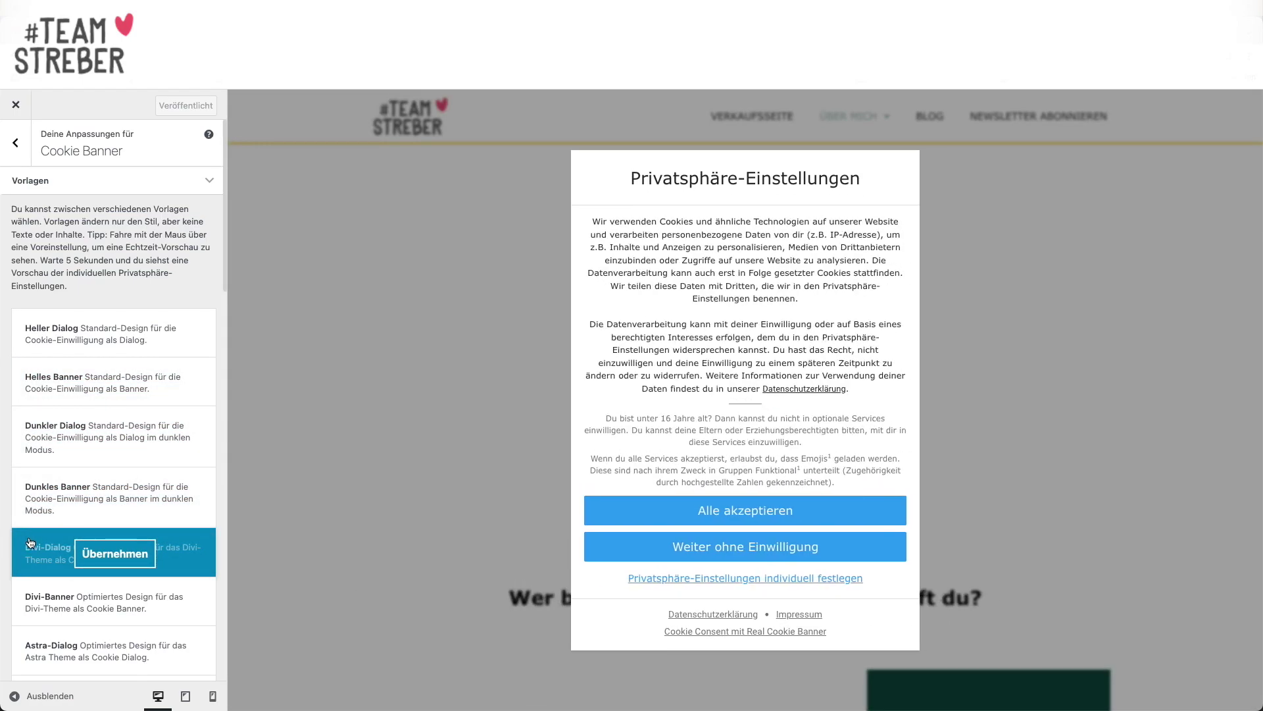
{"action": "scroll", "coordinate": [29, 542], "scroll_direction": "down", "scroll_amount": 1}
{"action": "scroll", "coordinate": [29, 542], "scroll_direction": "down", "scroll_amount": 2}
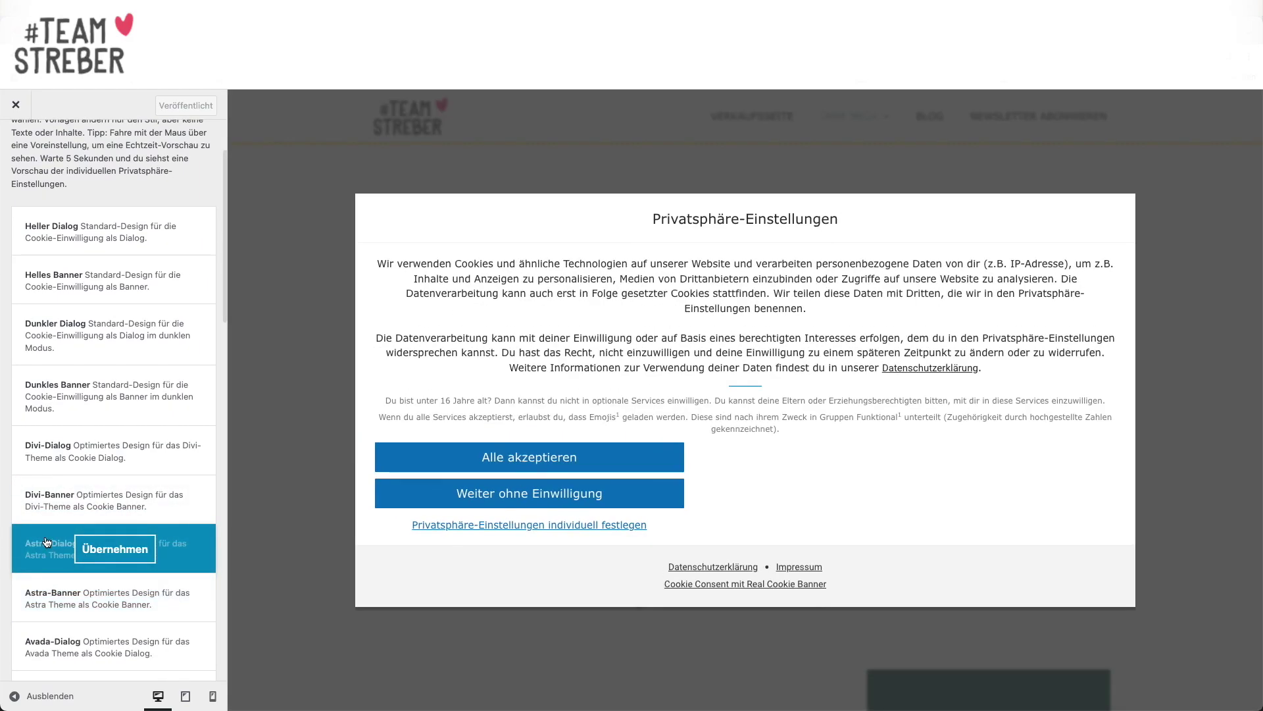
{"action": "scroll", "coordinate": [44, 553], "scroll_direction": "down", "scroll_amount": 2}
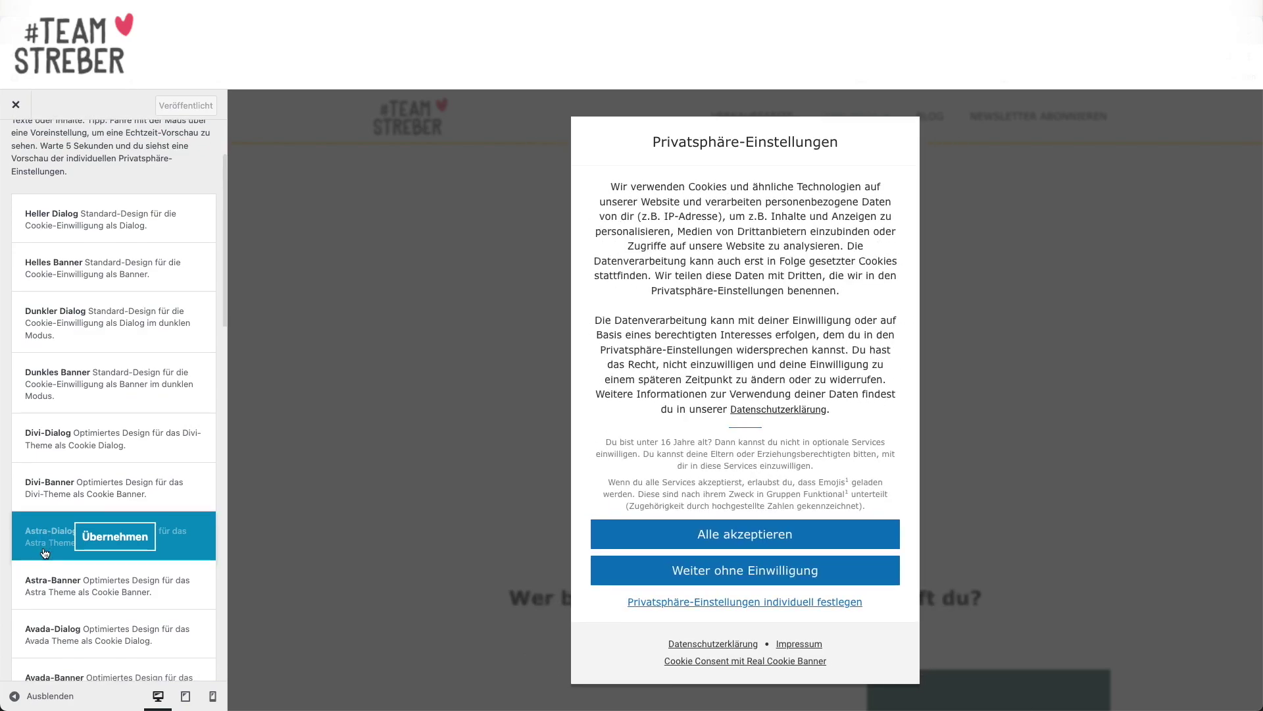
{"action": "scroll", "coordinate": [40, 559], "scroll_direction": "down", "scroll_amount": 10}
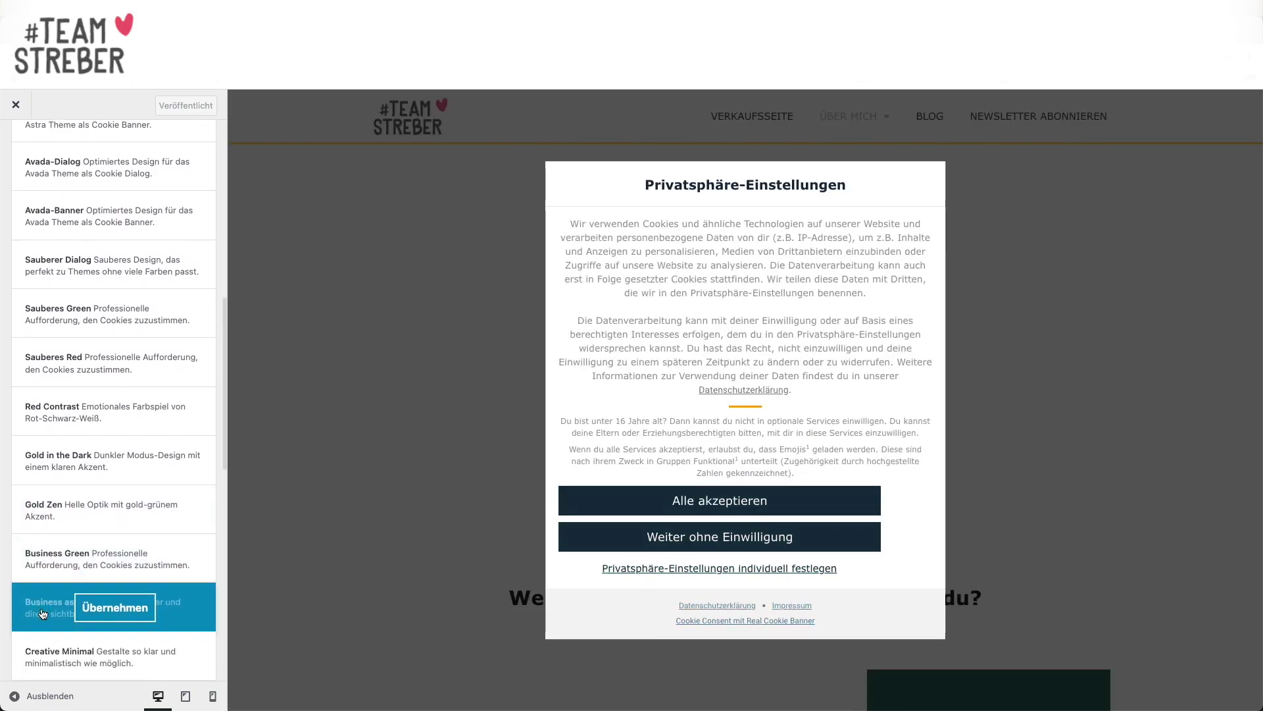
{"action": "scroll", "coordinate": [43, 592], "scroll_direction": "down", "scroll_amount": 6}
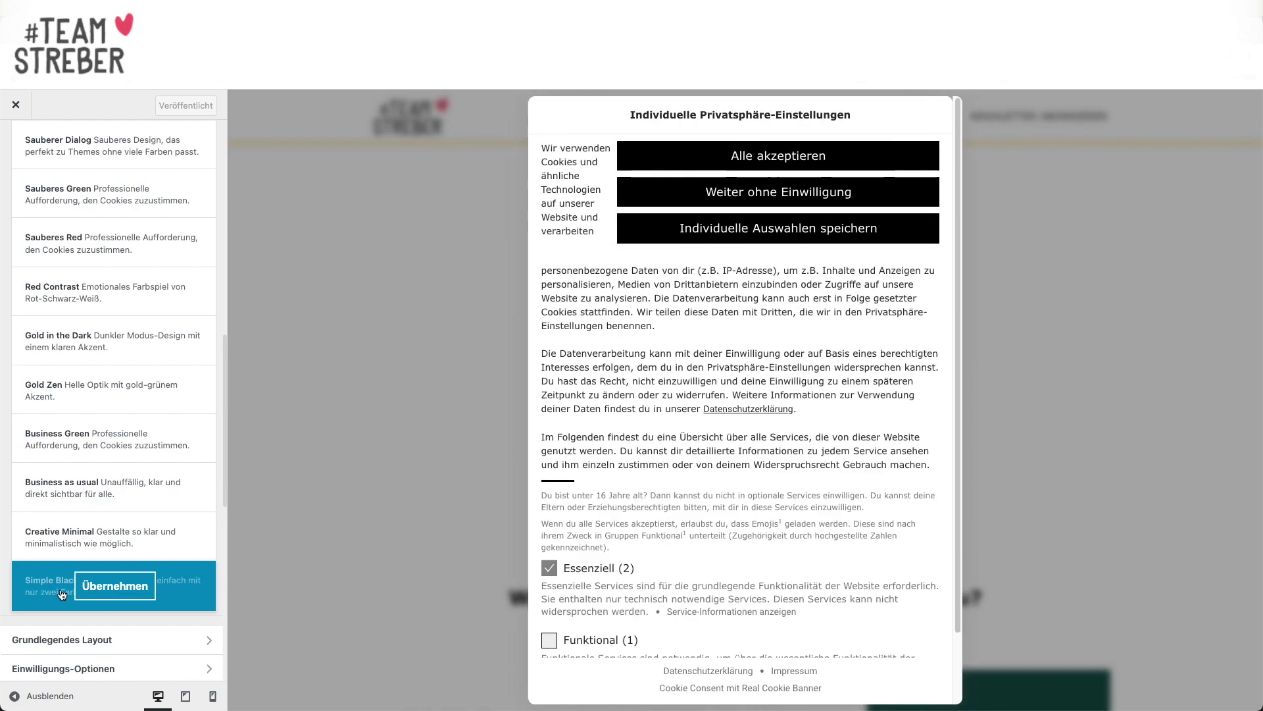
{"action": "scroll", "coordinate": [62, 594], "scroll_direction": "up", "scroll_amount": 3}
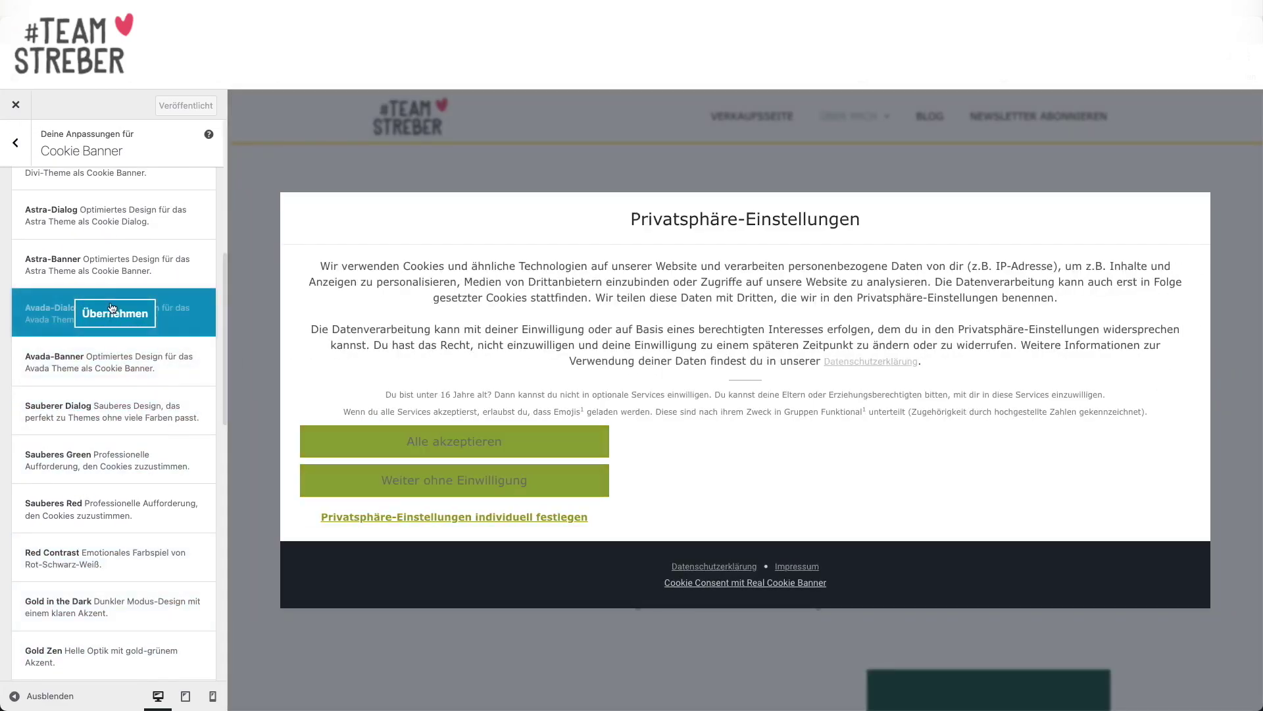
{"action": "scroll", "coordinate": [115, 290], "scroll_direction": "up", "scroll_amount": 3}
{"action": "scroll", "coordinate": [114, 263], "scroll_direction": "up", "scroll_amount": 3}
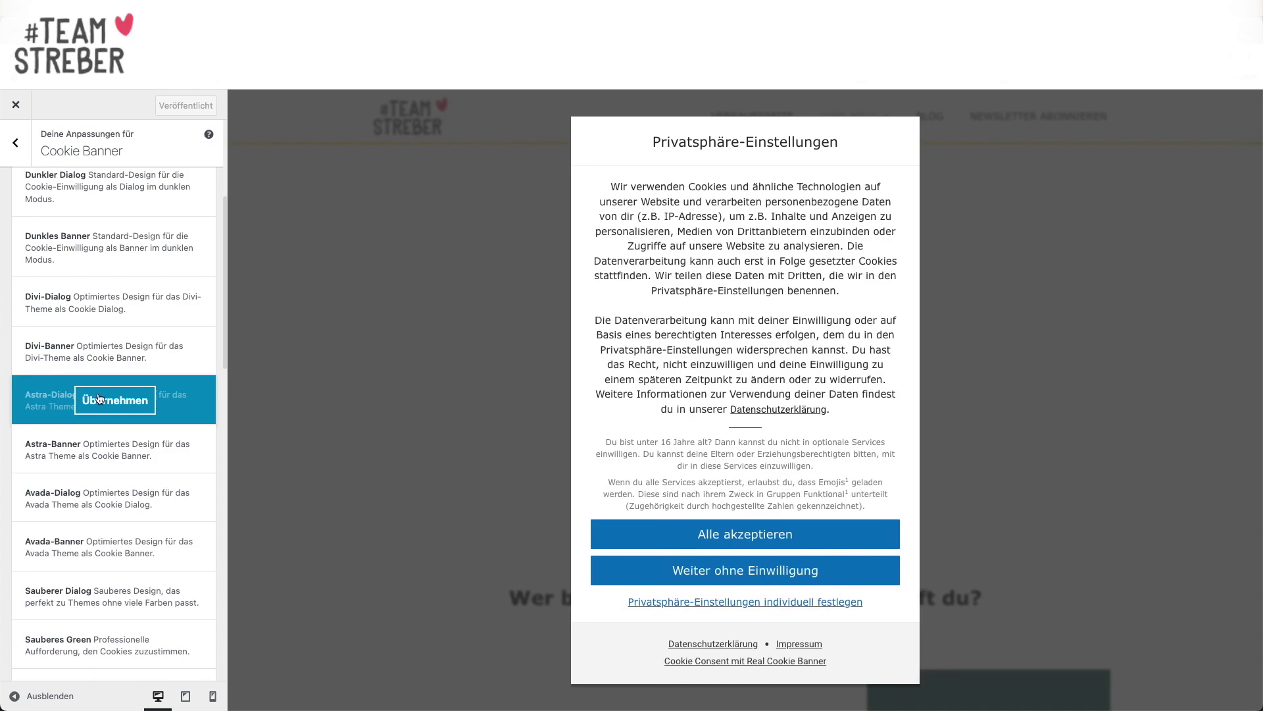
Apply the Astra-Dialog design template to the cookie banner.
{"action": "left_click", "coordinate": [102, 399]}
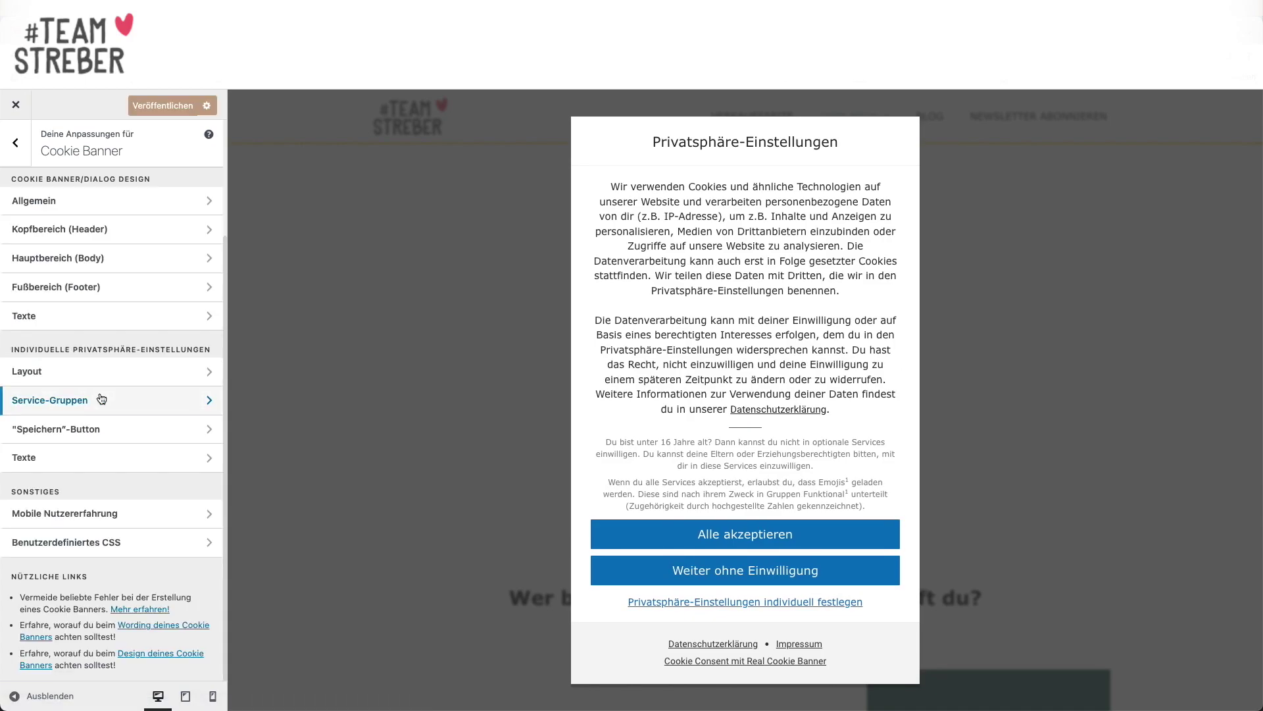
{"action": "scroll", "coordinate": [101, 399], "scroll_direction": "up", "scroll_amount": 3}
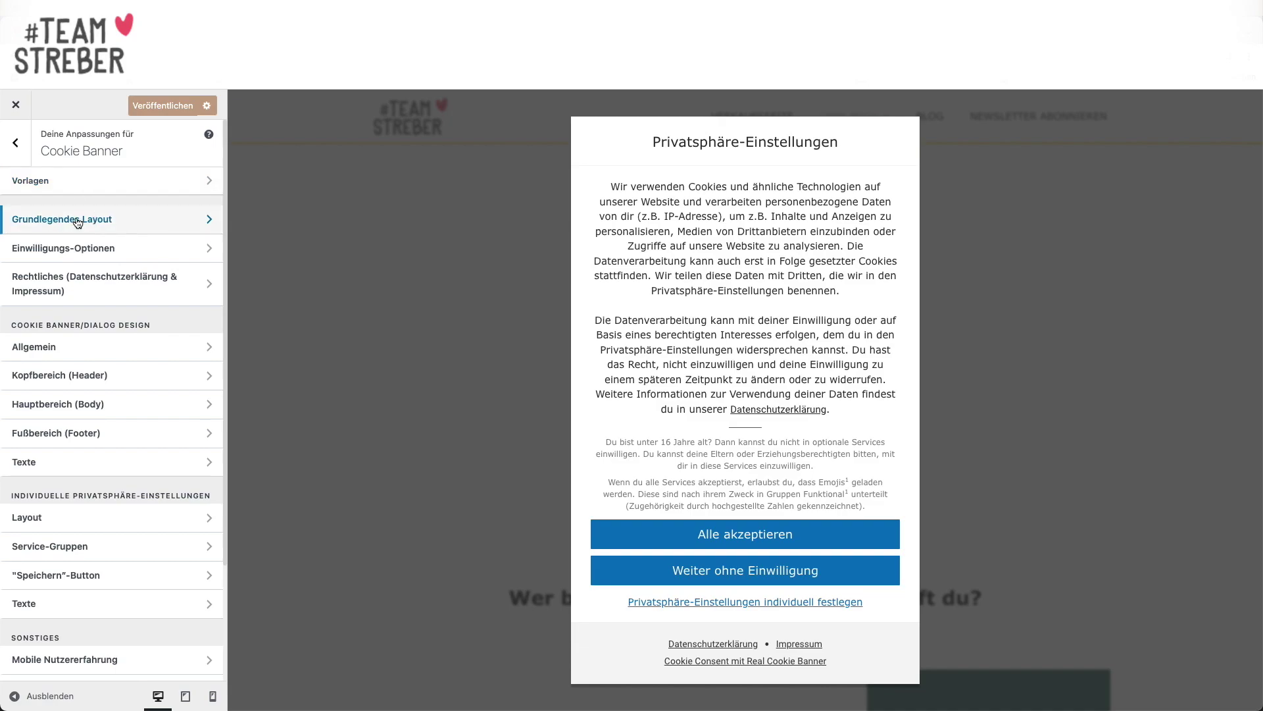
Compare the Banner layout with the Dialog layout, return to Dialog, and review the banner's consent options.
{"action": "left_click", "coordinate": [78, 223]}
{"action": "left_click", "coordinate": [44, 218]}
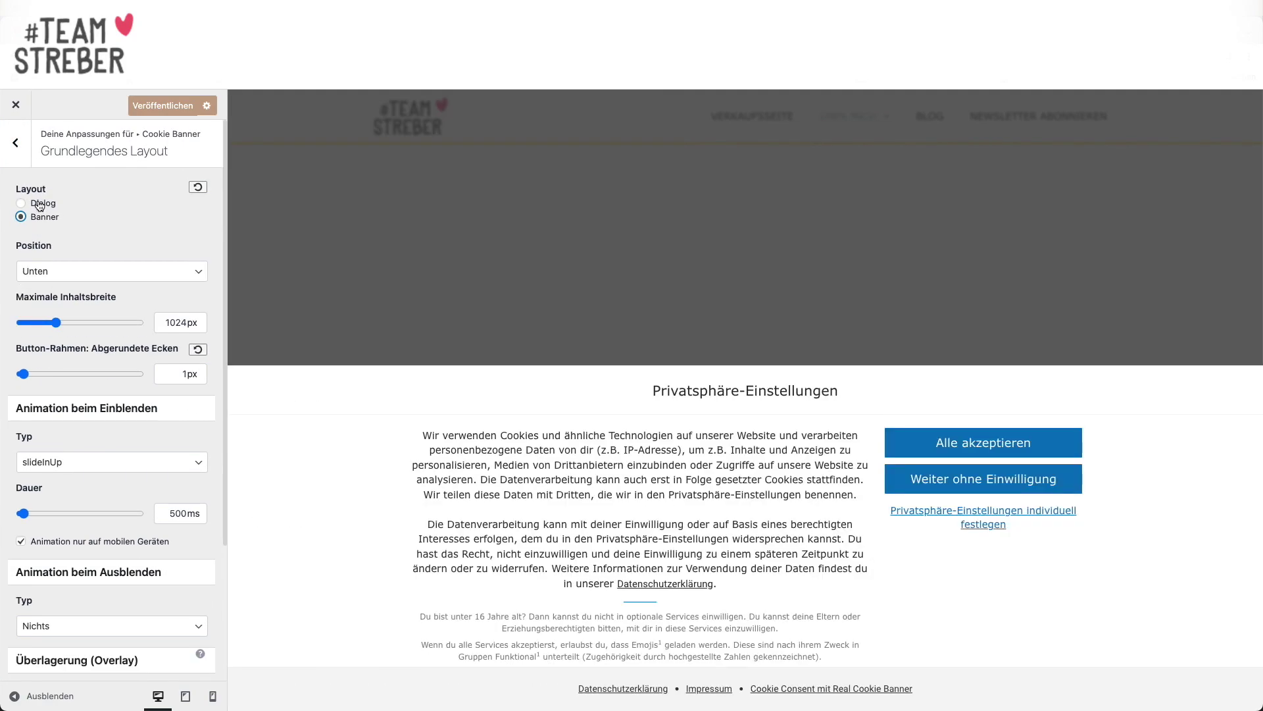
{"action": "left_click", "coordinate": [40, 204]}
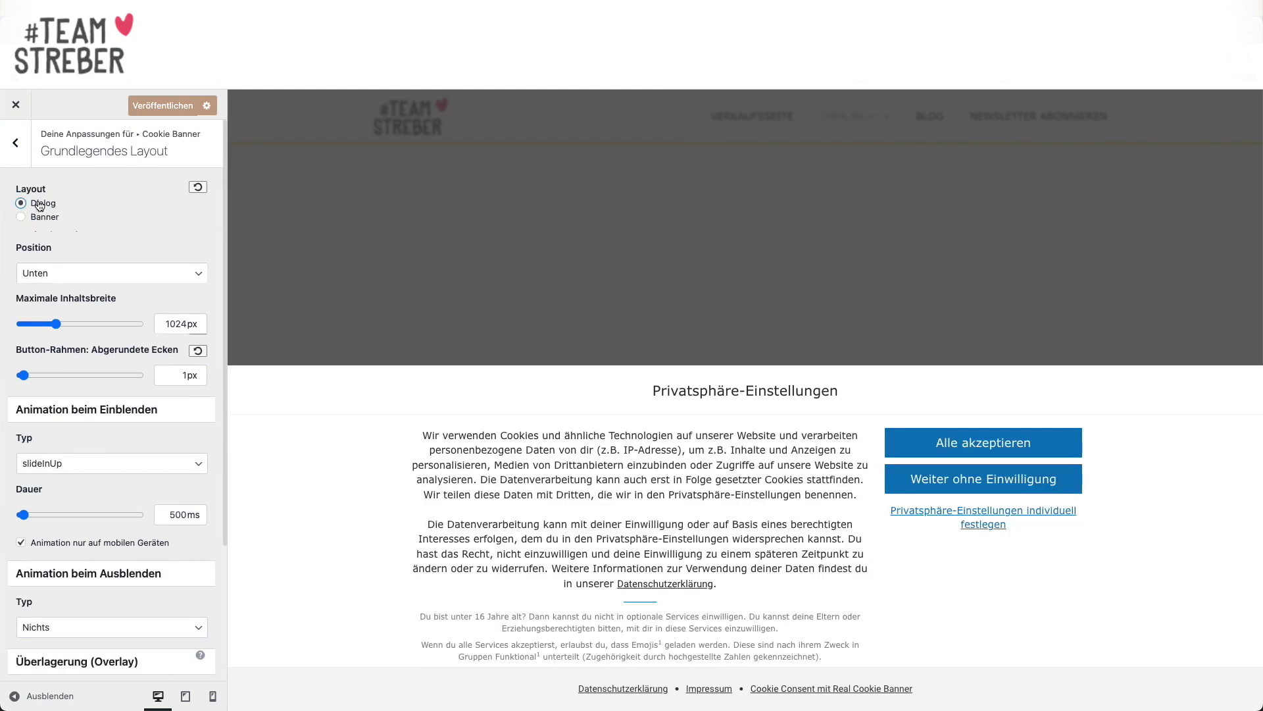
{"action": "left_click", "coordinate": [16, 151]}
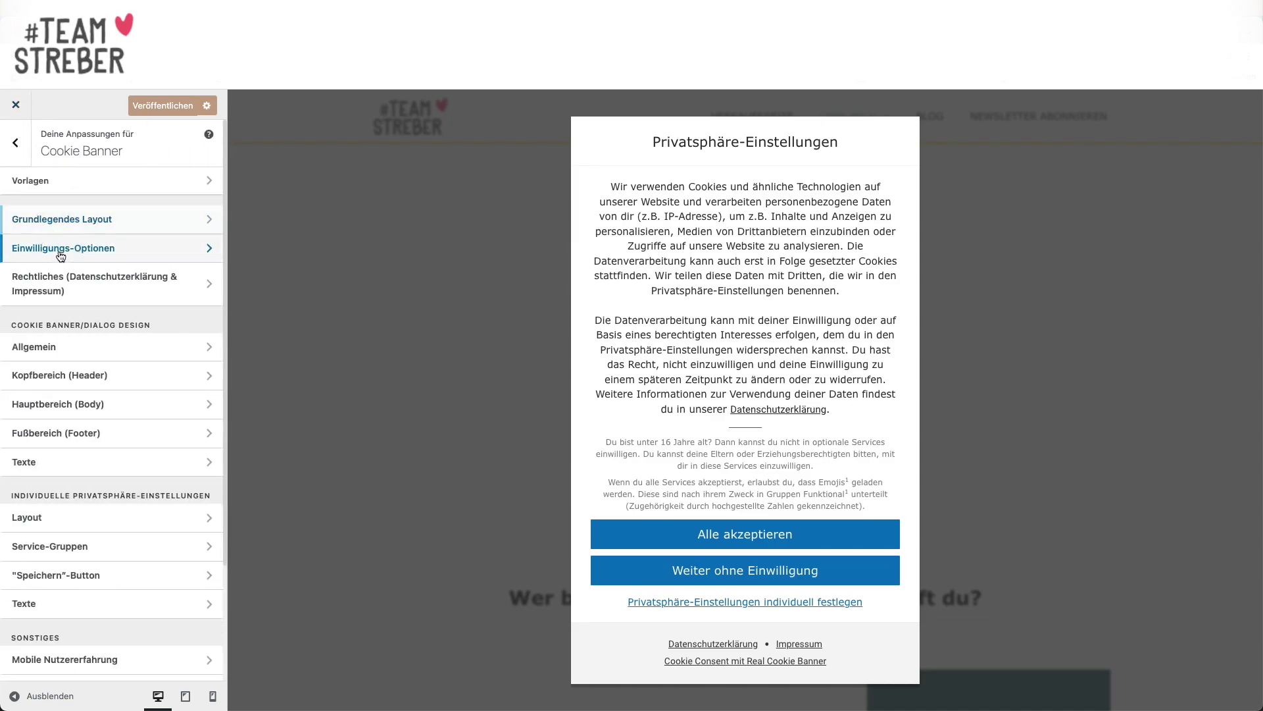
{"action": "left_click", "coordinate": [60, 257]}
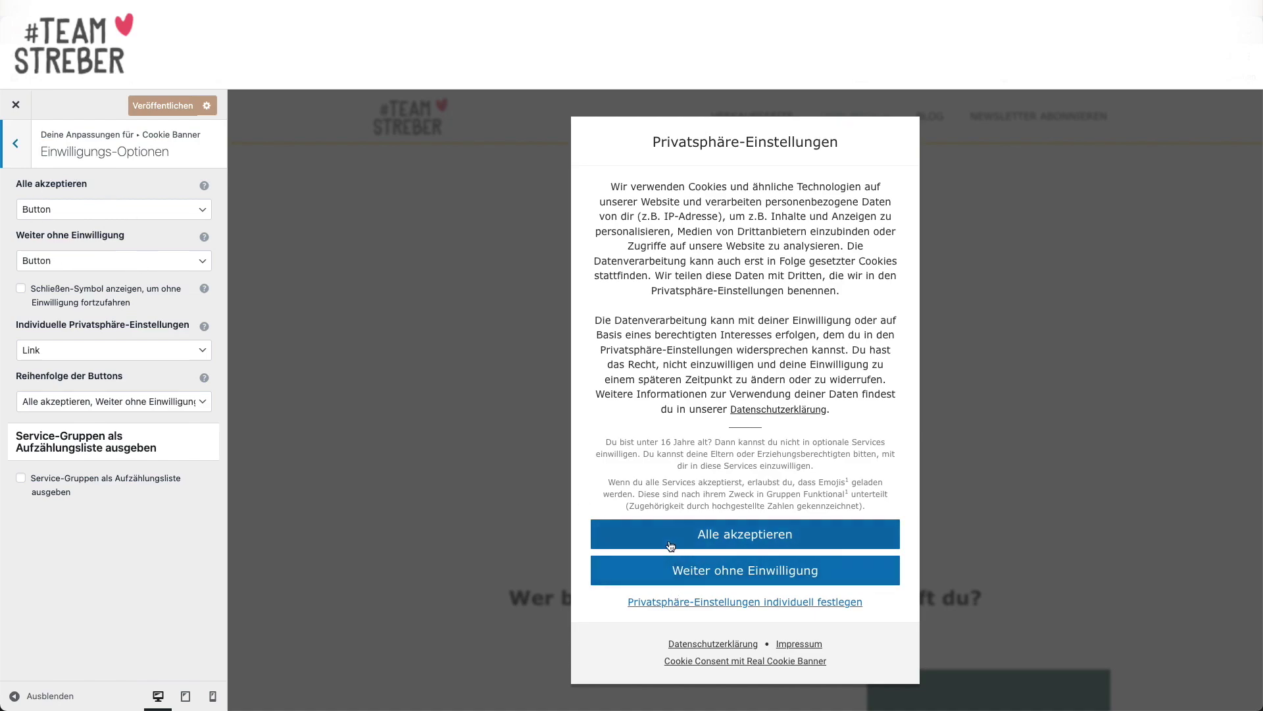
{"action": "left_click", "coordinate": [24, 146]}
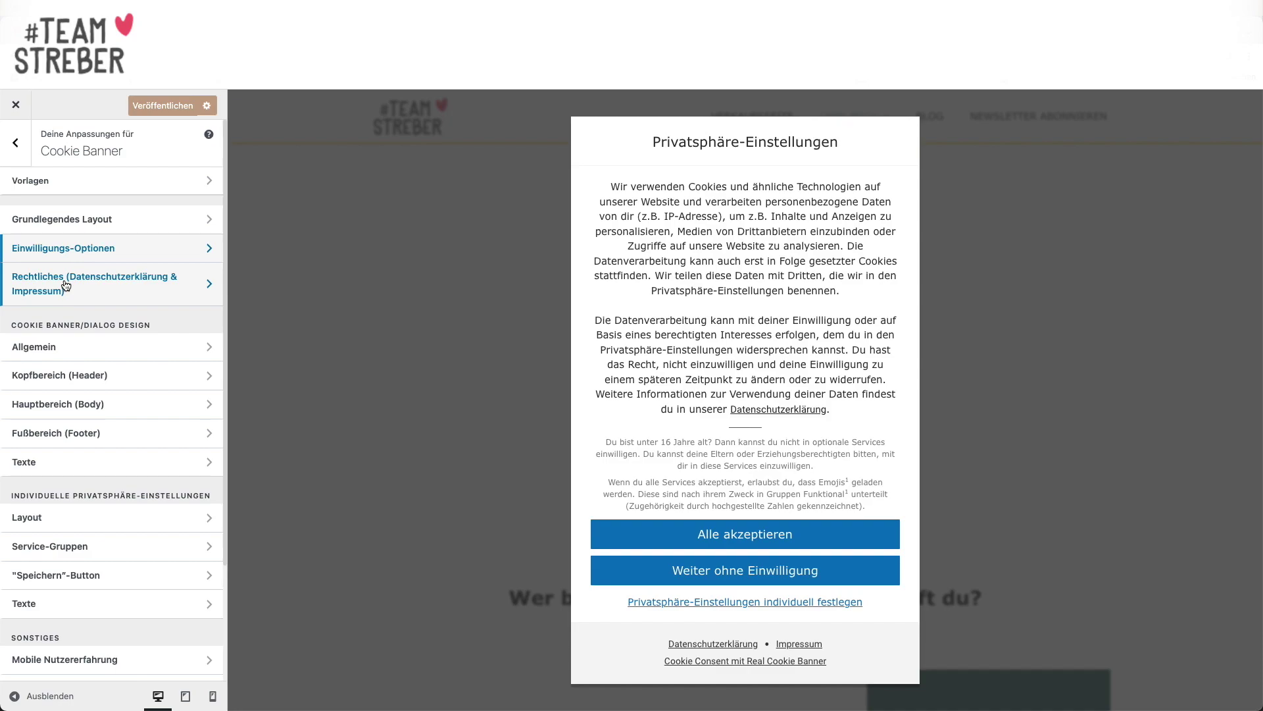
Try a purple background colour in the banner's general design settings and switch it back to white.
{"action": "scroll", "coordinate": [66, 284], "scroll_direction": "down", "scroll_amount": 1}
{"action": "left_click", "coordinate": [40, 307]}
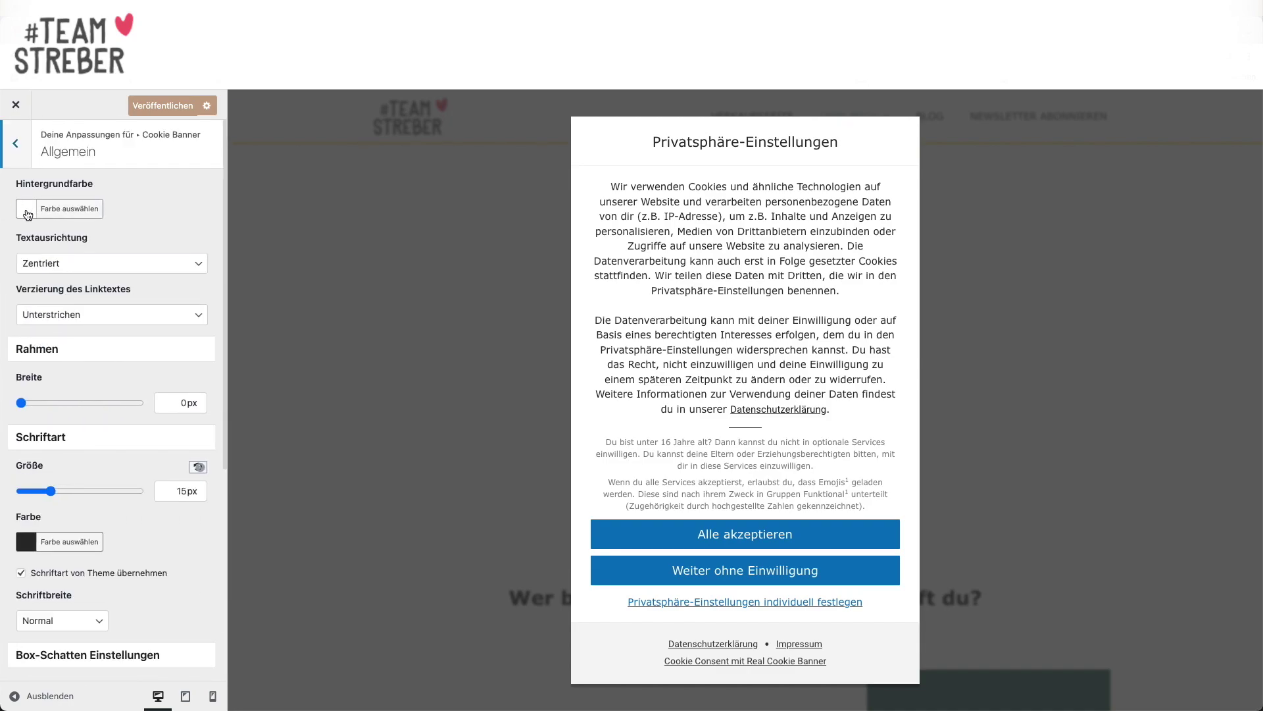
{"action": "left_click", "coordinate": [26, 209]}
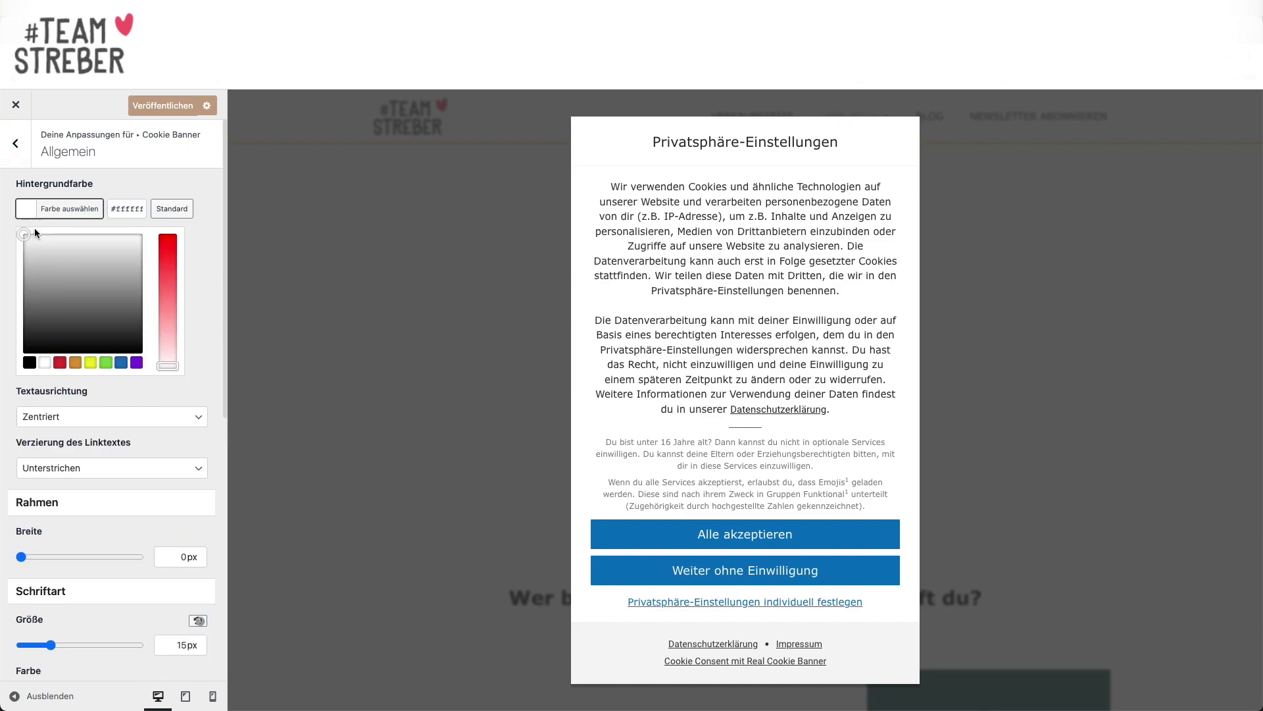
{"action": "left_click", "coordinate": [137, 362]}
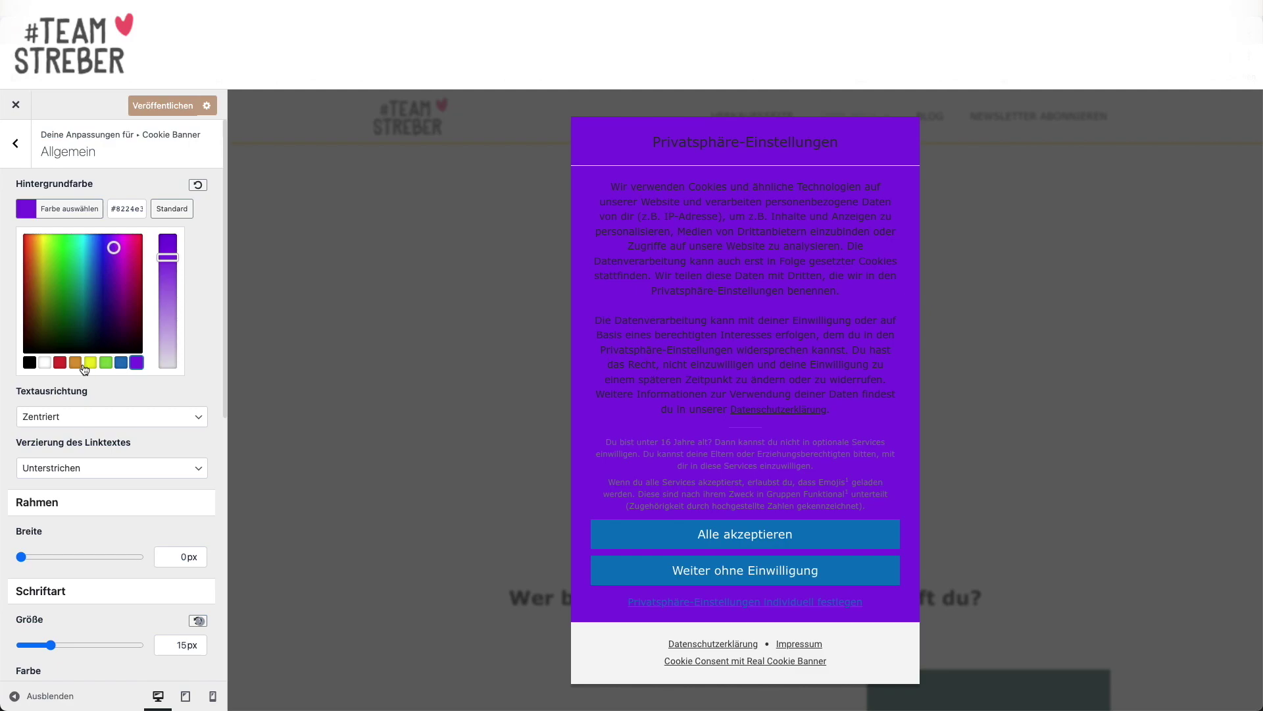
{"action": "left_click", "coordinate": [44, 363]}
Examine the remaining general design settings, including text alignment, link decoration, border, font and box shadow.
{"action": "scroll", "coordinate": [46, 367], "scroll_direction": "down", "scroll_amount": 1}
{"action": "scroll", "coordinate": [45, 363], "scroll_direction": "down", "scroll_amount": 2}
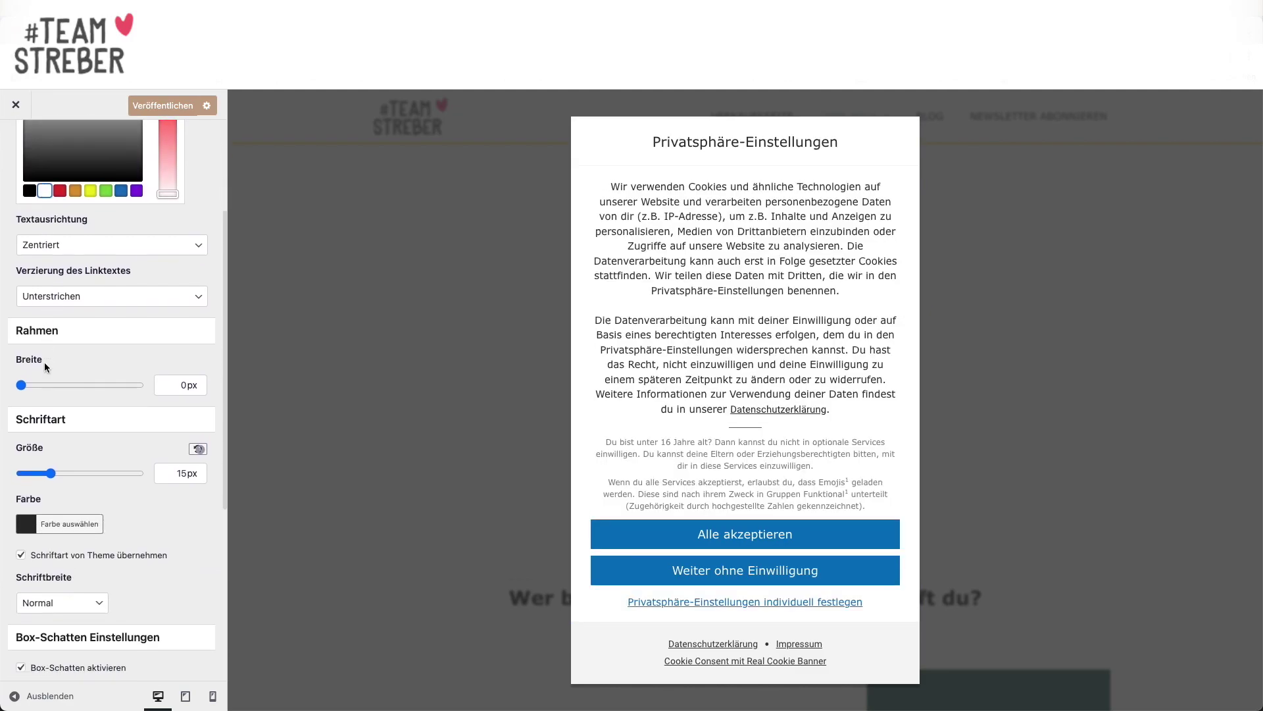
{"action": "scroll", "coordinate": [42, 363], "scroll_direction": "down", "scroll_amount": 1}
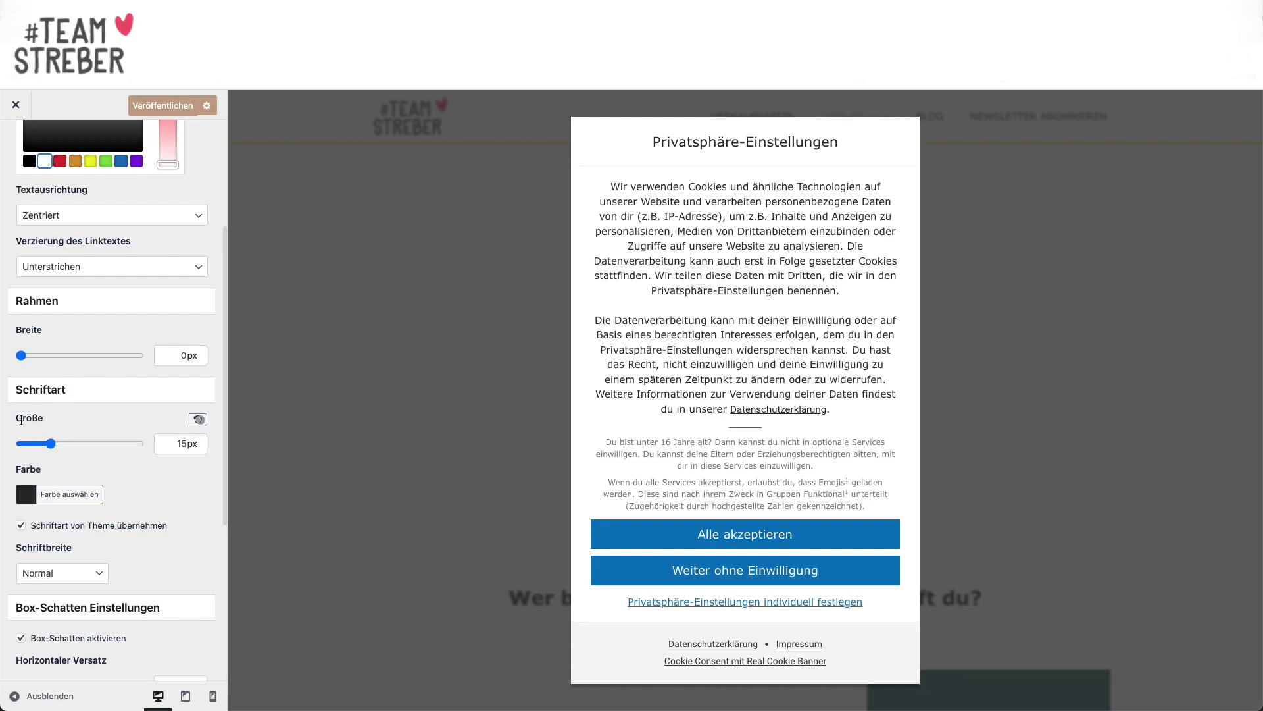
{"action": "scroll", "coordinate": [127, 456], "scroll_direction": "down", "scroll_amount": 2}
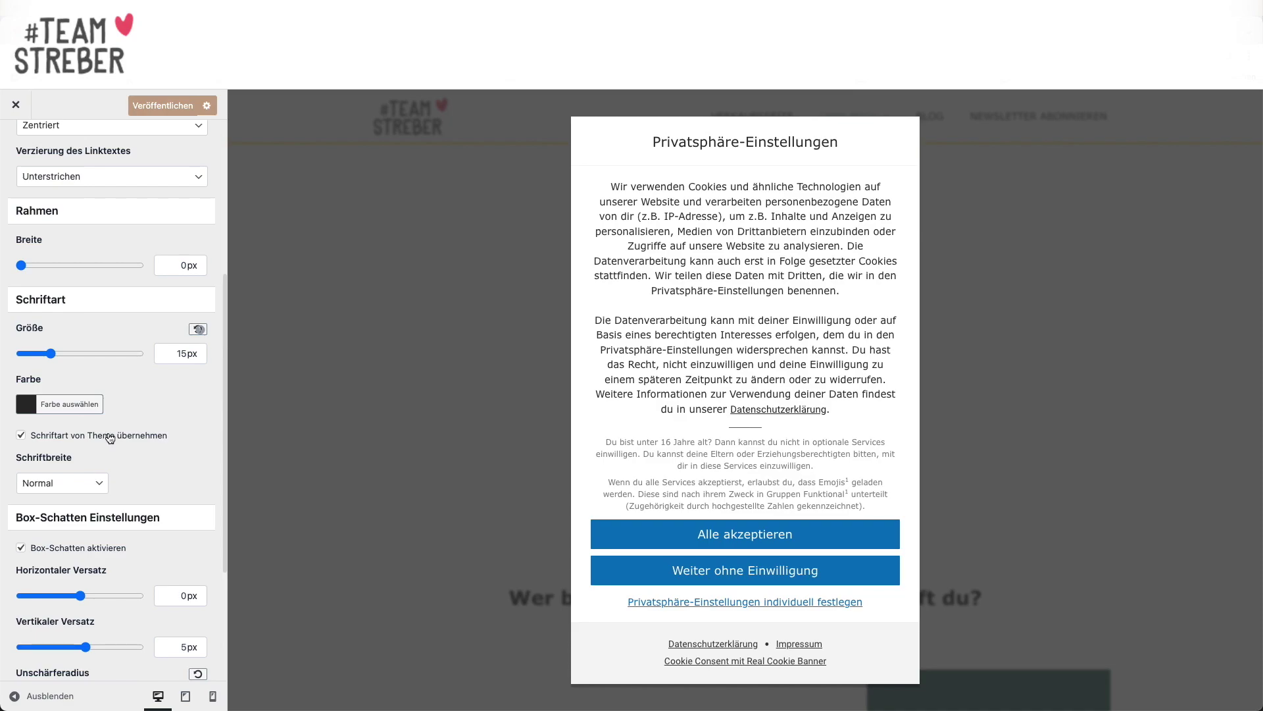
{"action": "scroll", "coordinate": [112, 390], "scroll_direction": "down", "scroll_amount": 3}
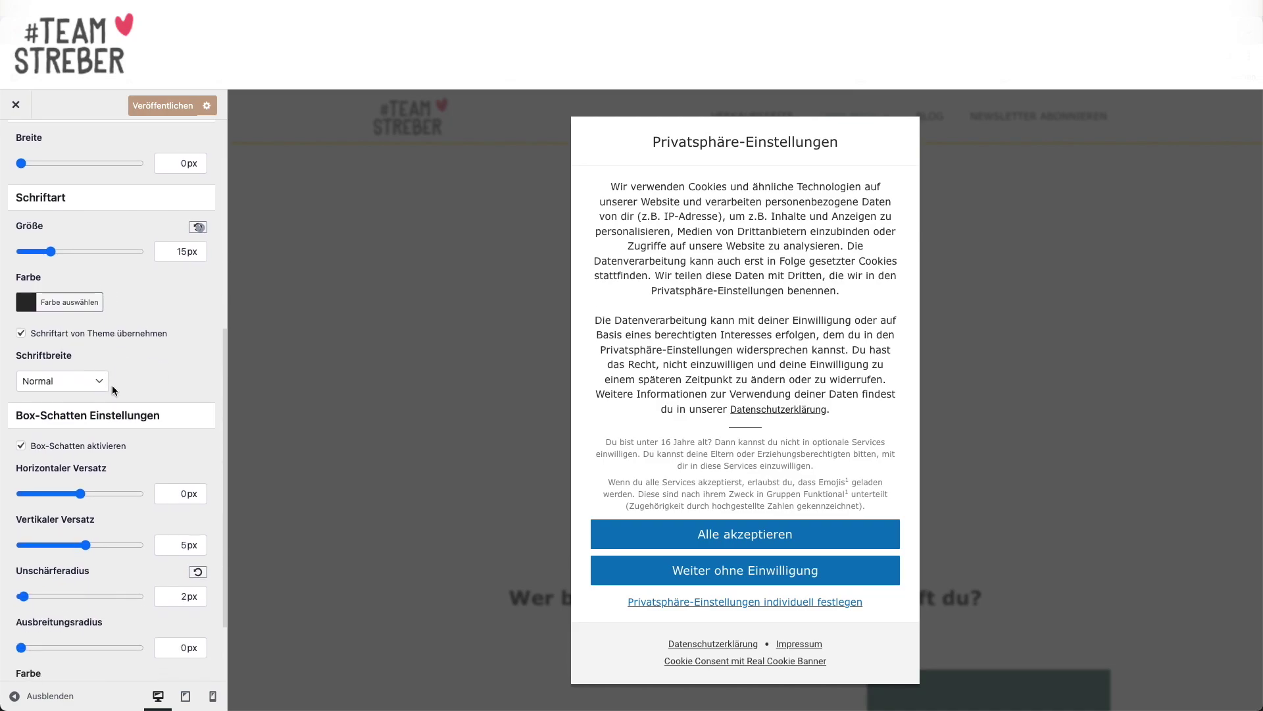
{"action": "scroll", "coordinate": [112, 391], "scroll_direction": "down", "scroll_amount": 2}
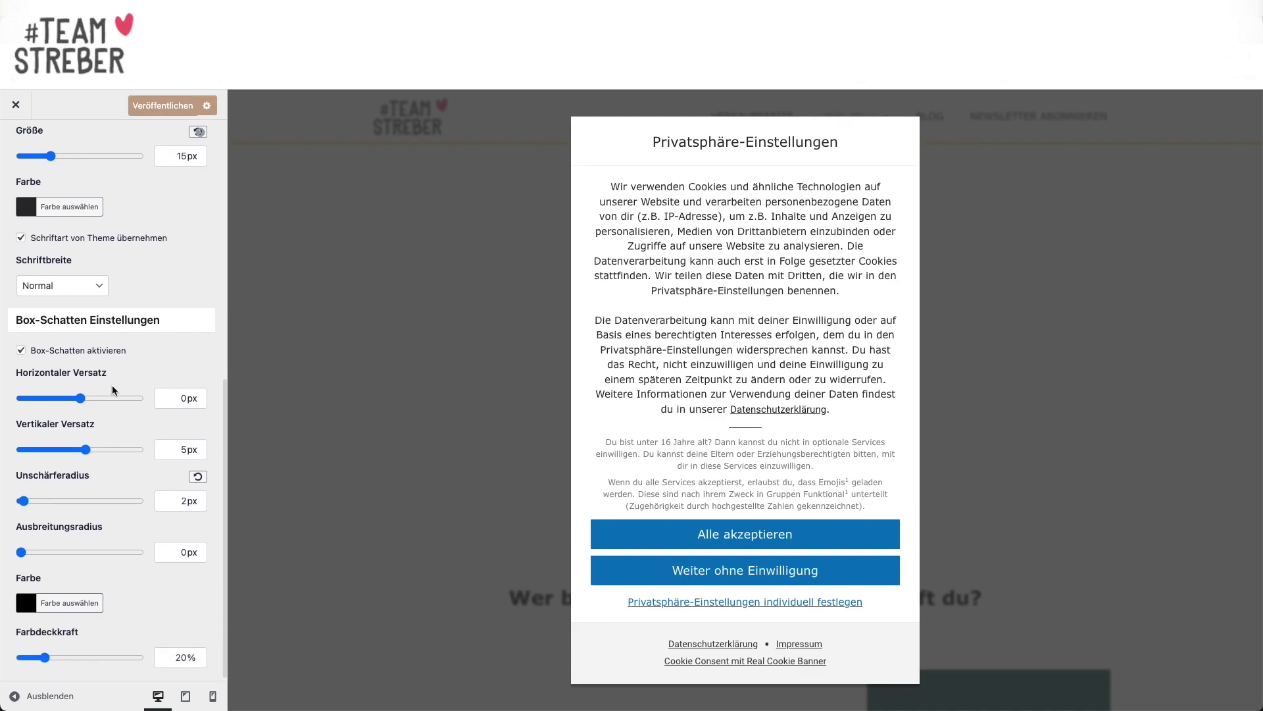
{"action": "scroll", "coordinate": [112, 390], "scroll_direction": "up", "scroll_amount": 12}
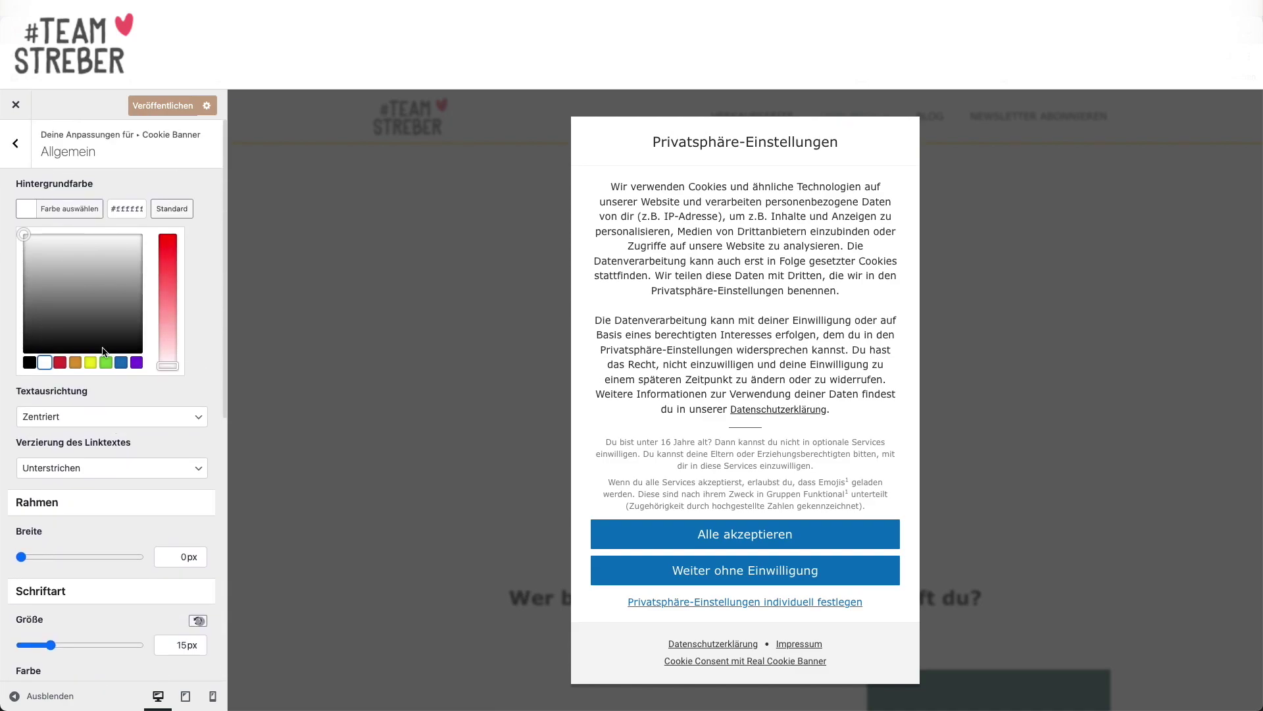
{"action": "left_click", "coordinate": [16, 158]}
Review the banner's header design settings for padding, logo, font and bottom border.
{"action": "scroll", "coordinate": [17, 162], "scroll_direction": "down", "scroll_amount": 1}
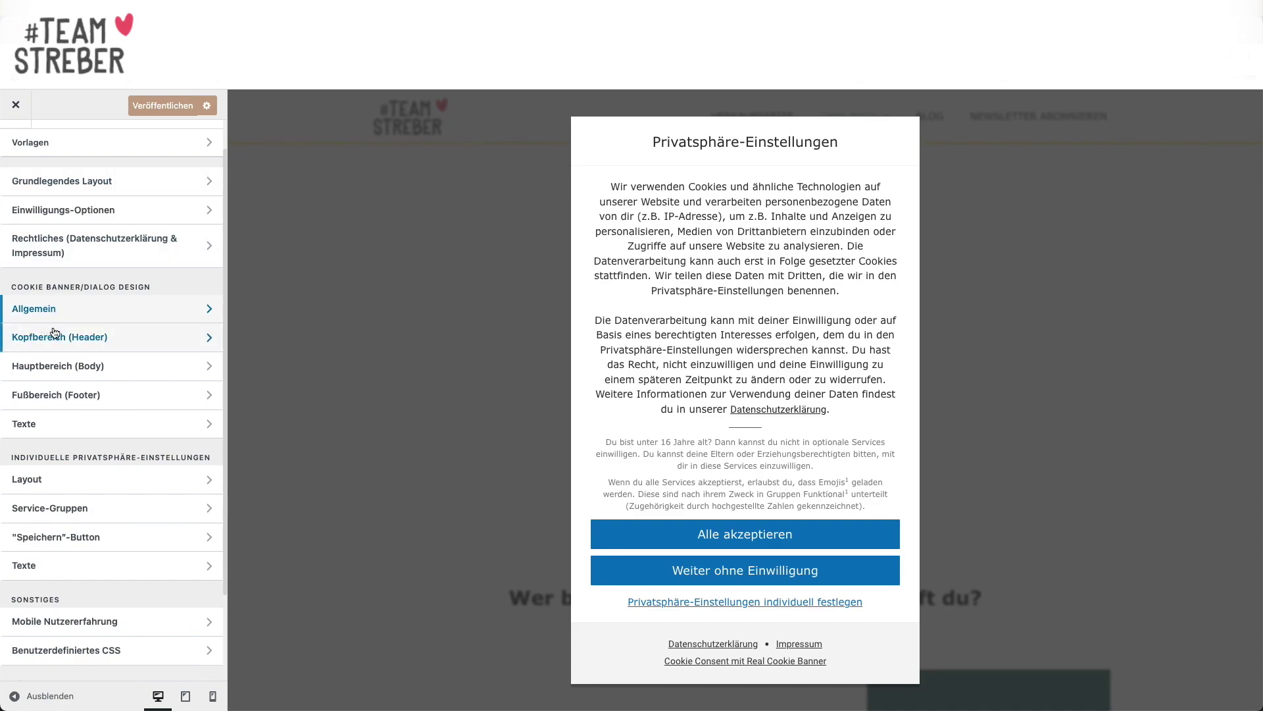
{"action": "left_click", "coordinate": [72, 336]}
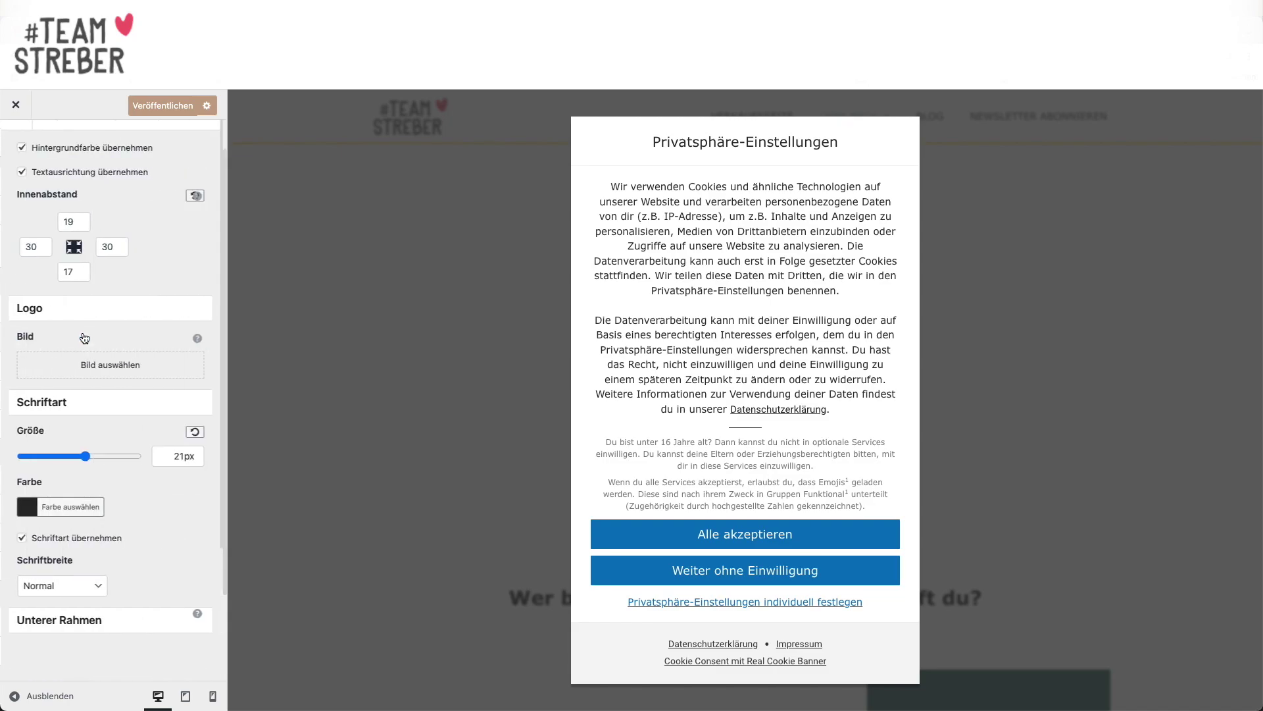
{"action": "scroll", "coordinate": [53, 259], "scroll_direction": "down", "scroll_amount": 3}
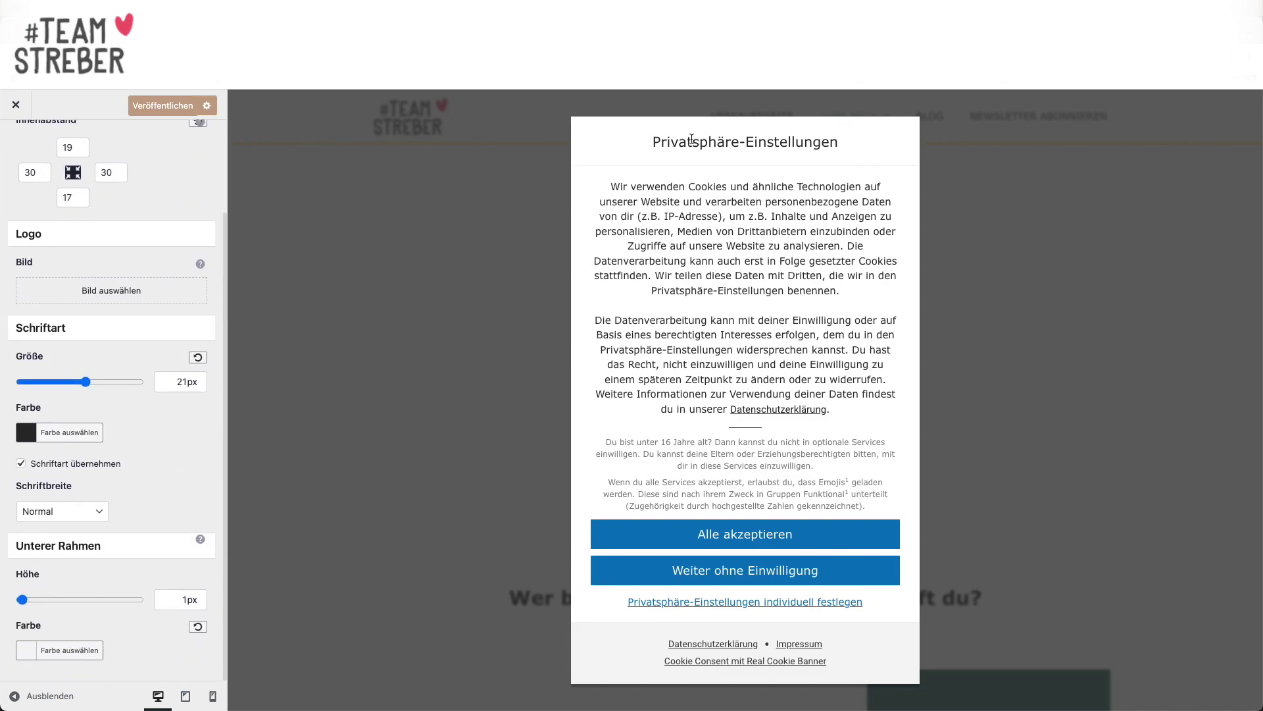
{"action": "scroll", "coordinate": [56, 227], "scroll_direction": "up", "scroll_amount": 5}
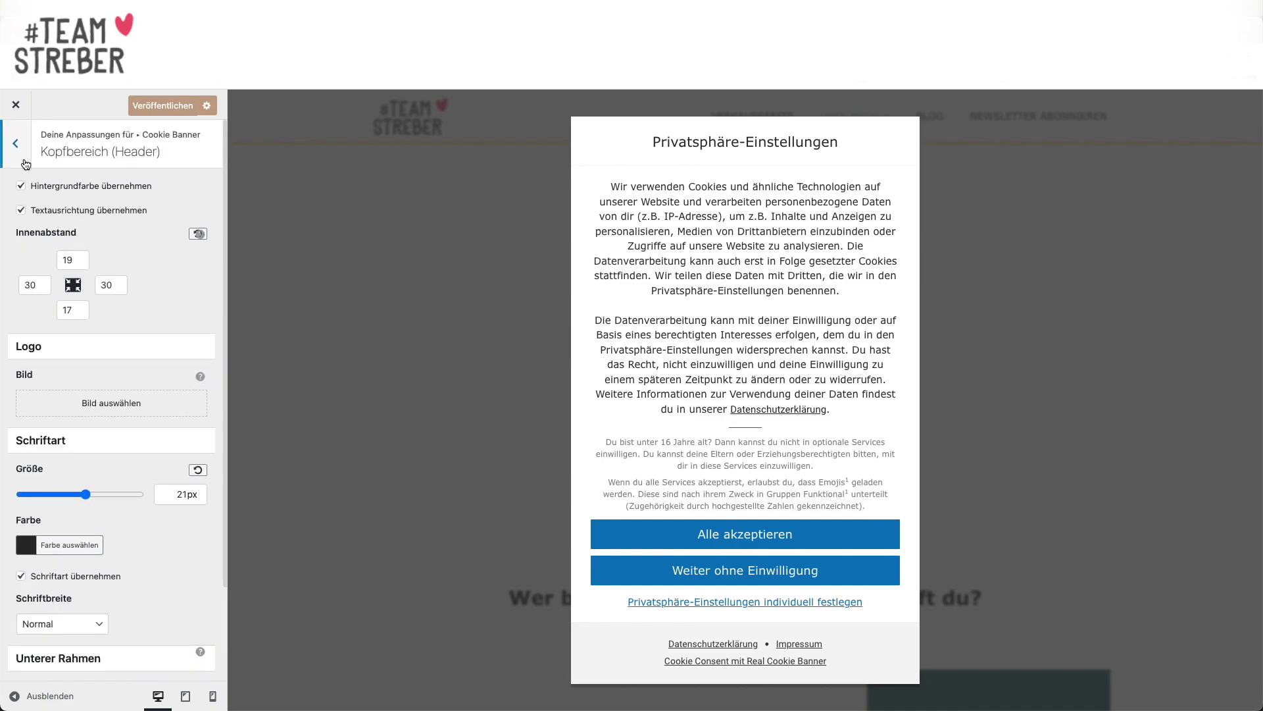
{"action": "left_click", "coordinate": [20, 159]}
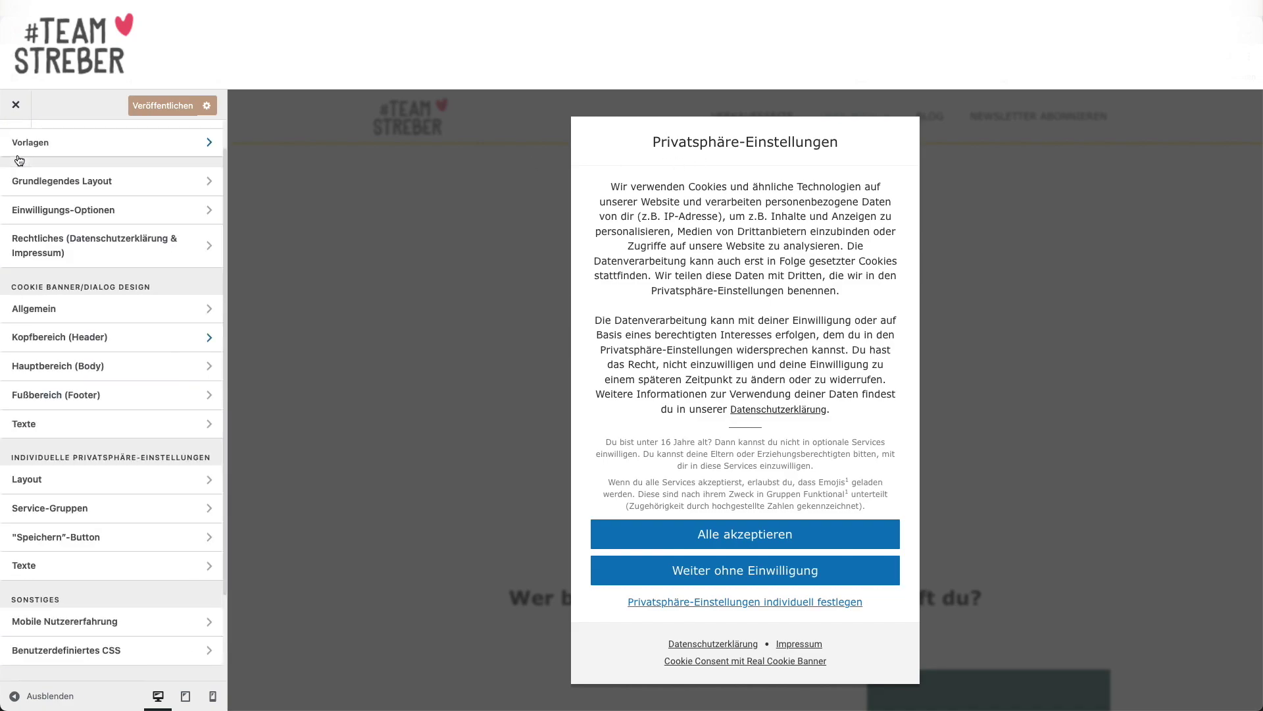
In the banner's body design, set the colour of the divider for the additional notices to purple.
{"action": "left_click", "coordinate": [60, 370]}
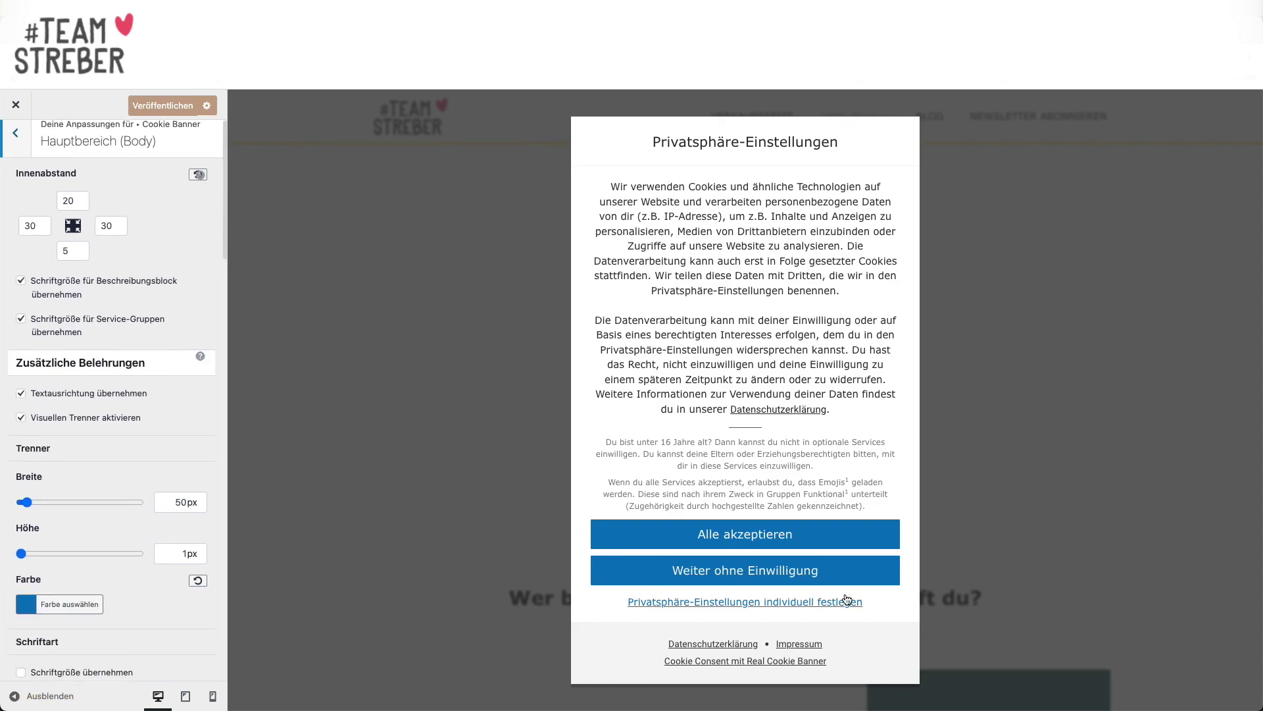
{"action": "scroll", "coordinate": [182, 417], "scroll_direction": "down", "scroll_amount": 5}
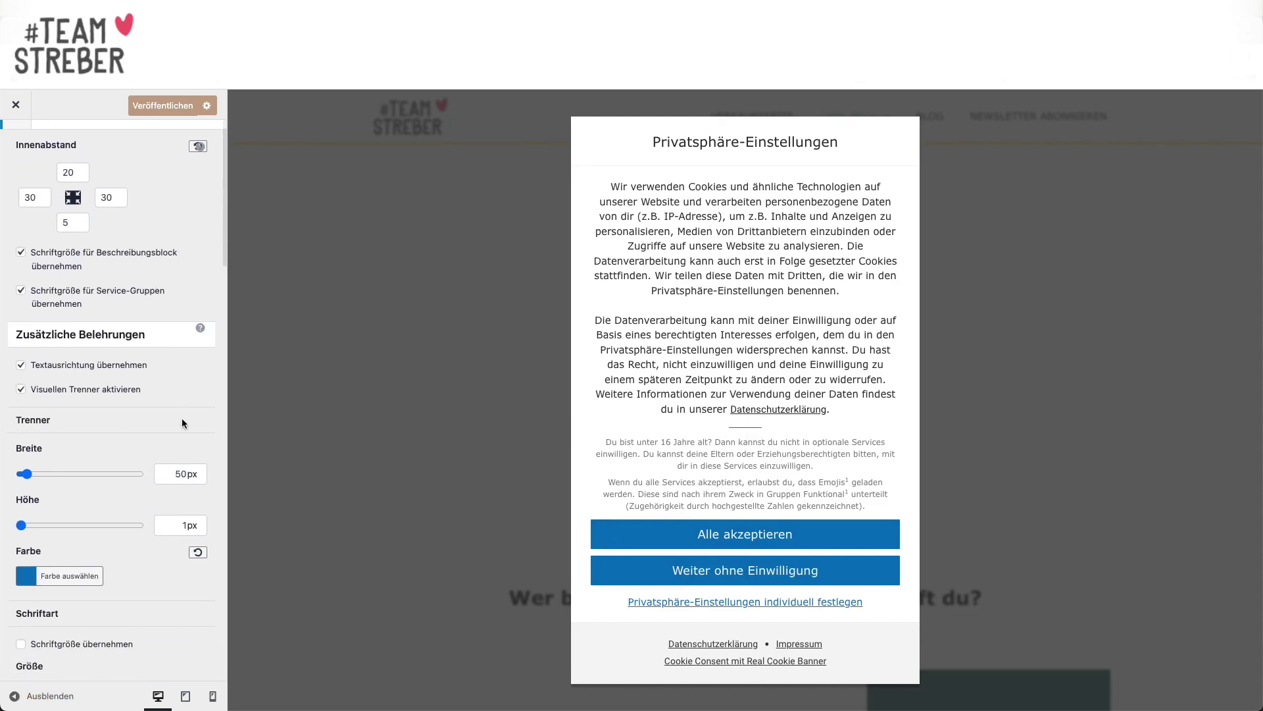
{"action": "left_click", "coordinate": [60, 465]}
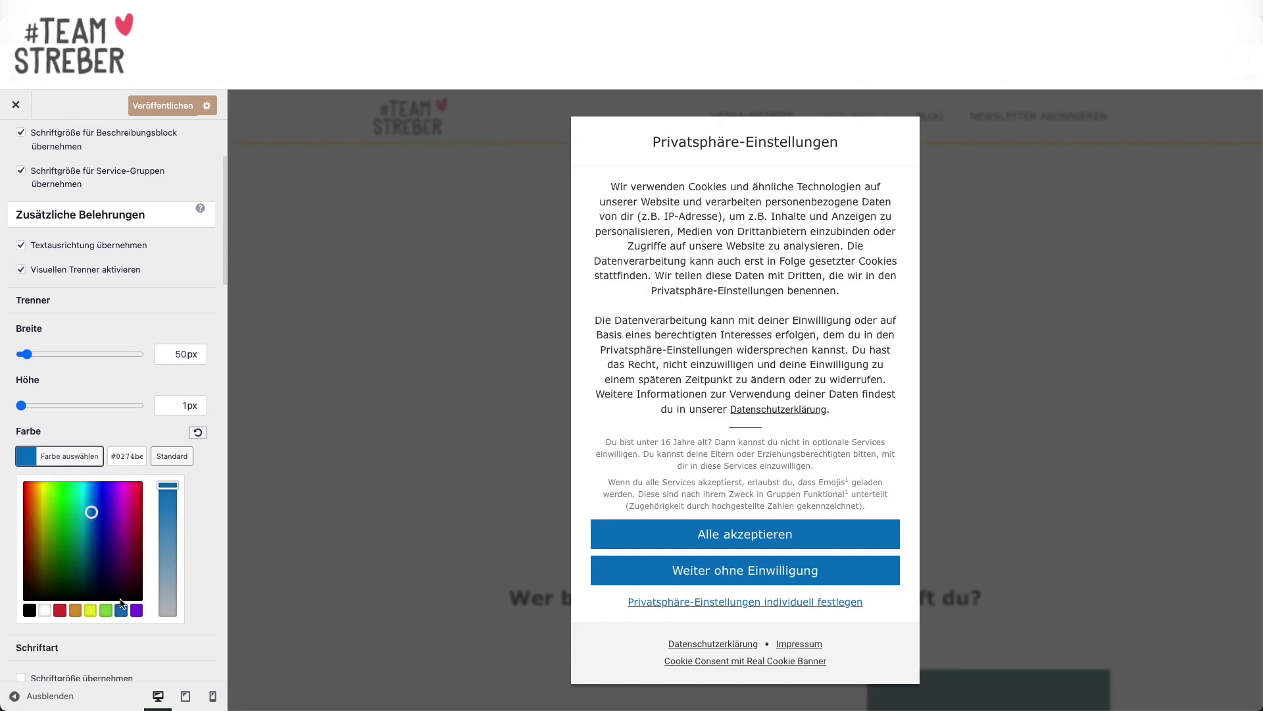
{"action": "left_click", "coordinate": [136, 611]}
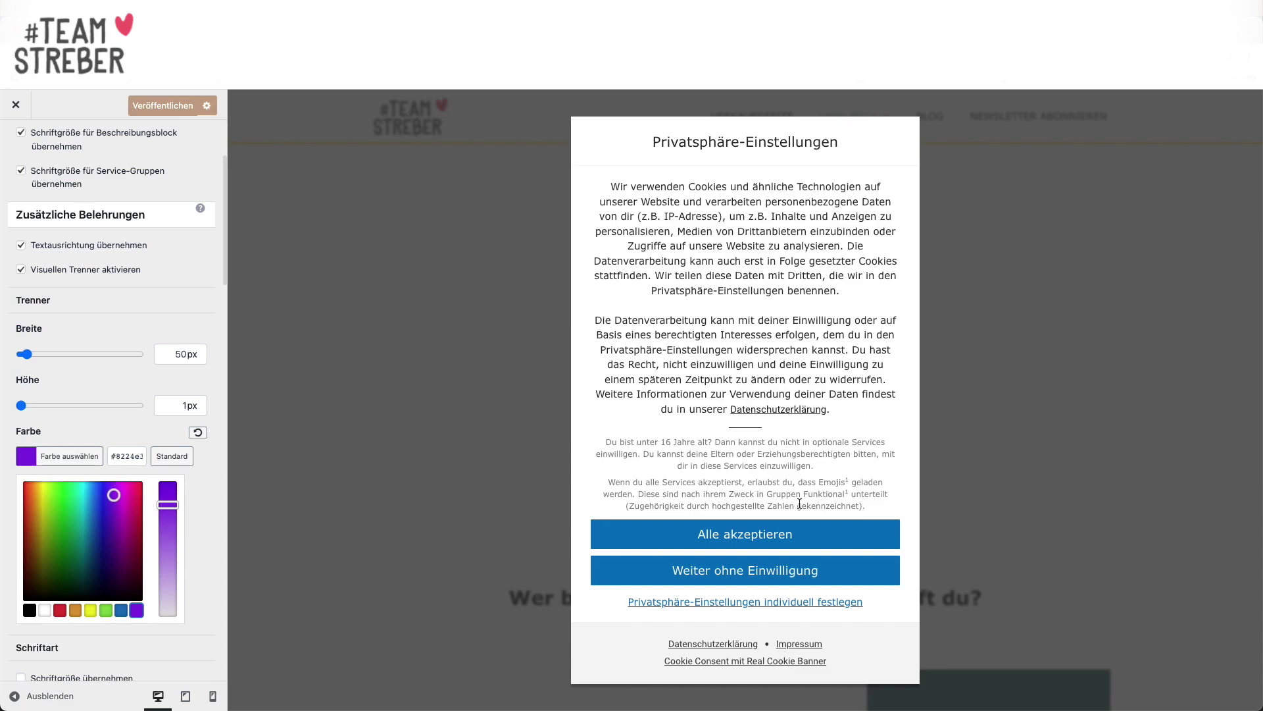
{"action": "left_click", "coordinate": [92, 381]}
Set the background colour of the button for accepting all cookies to purple.
{"action": "scroll", "coordinate": [92, 382], "scroll_direction": "down", "scroll_amount": 10}
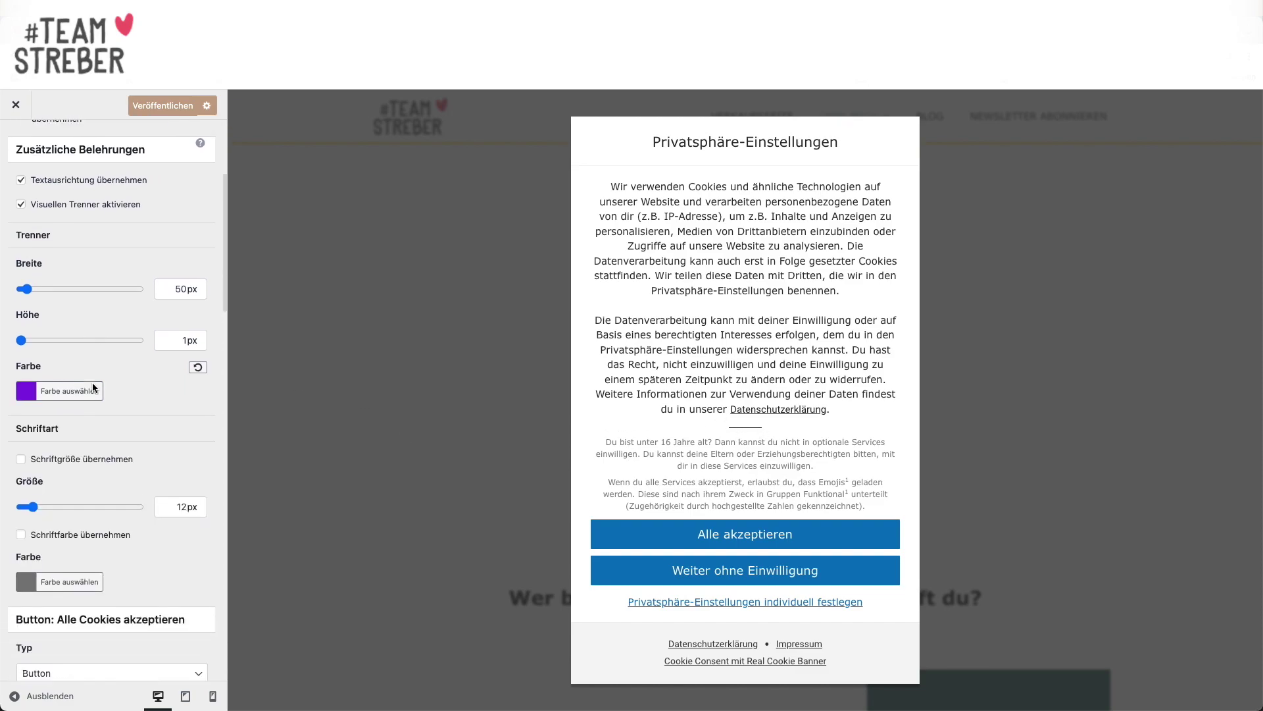
{"action": "scroll", "coordinate": [92, 383], "scroll_direction": "down", "scroll_amount": 1}
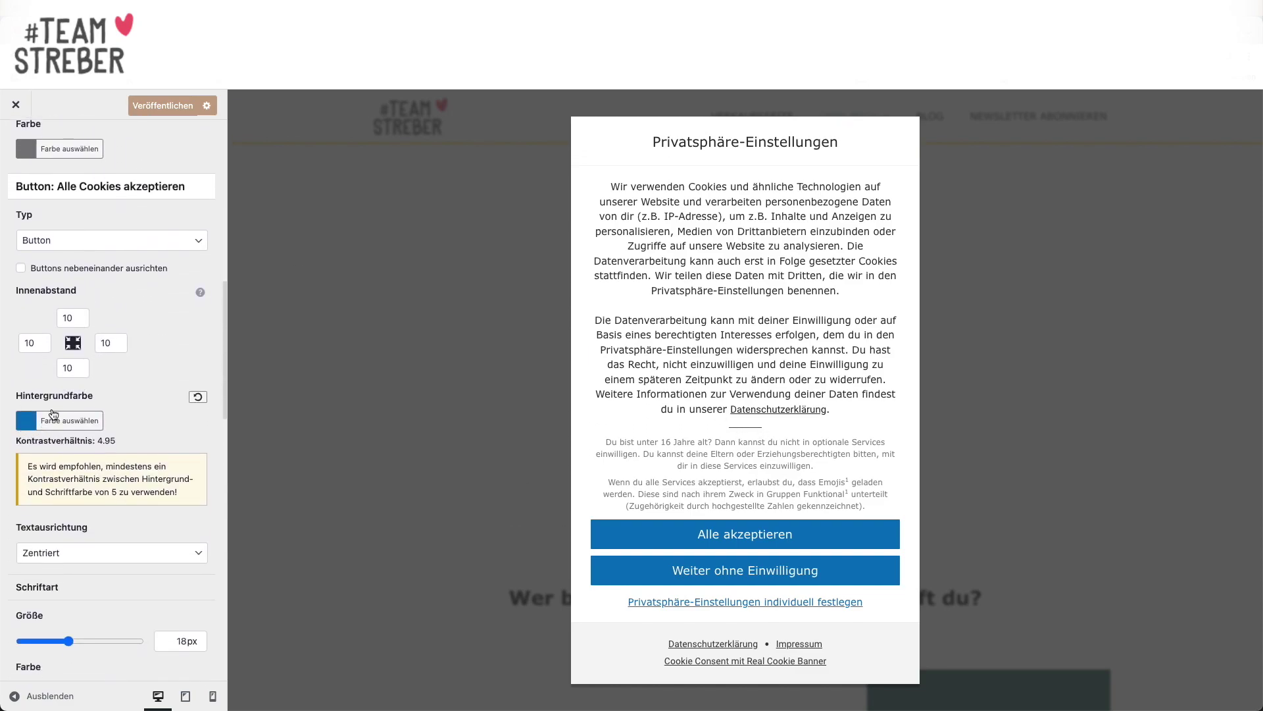
{"action": "left_click", "coordinate": [69, 421]}
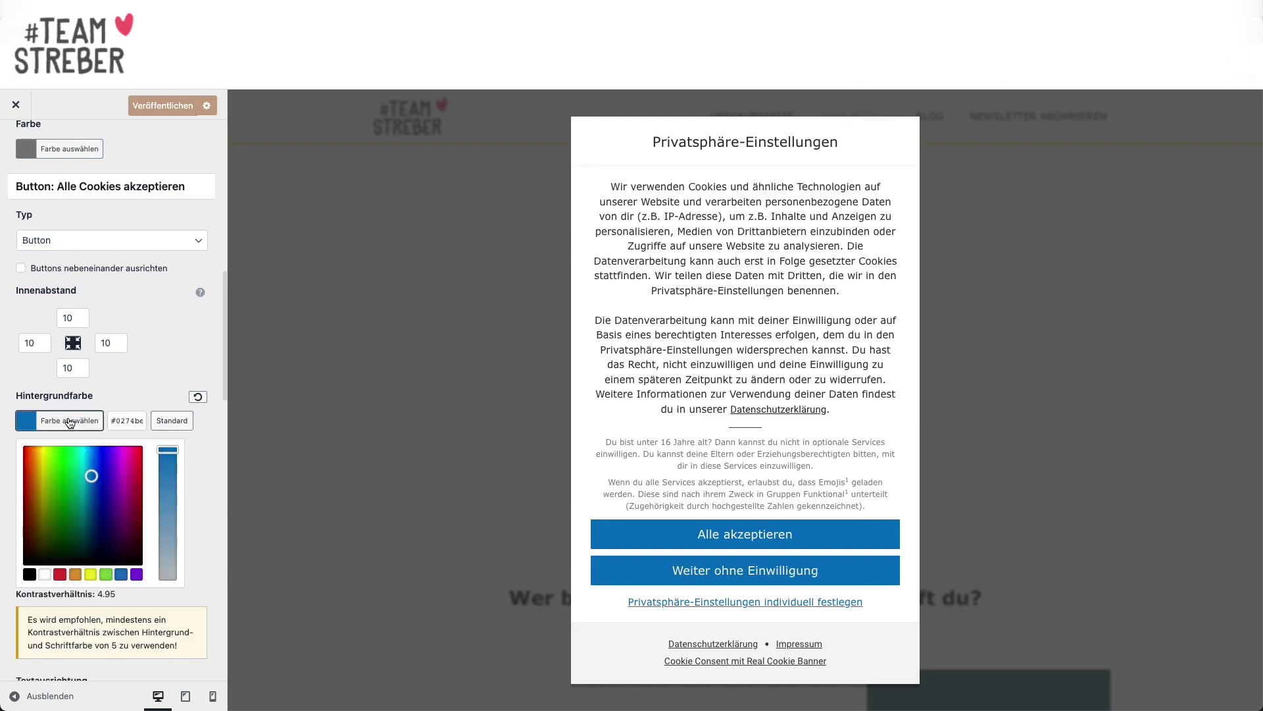
{"action": "left_click", "coordinate": [137, 573]}
{"action": "left_click", "coordinate": [138, 381]}
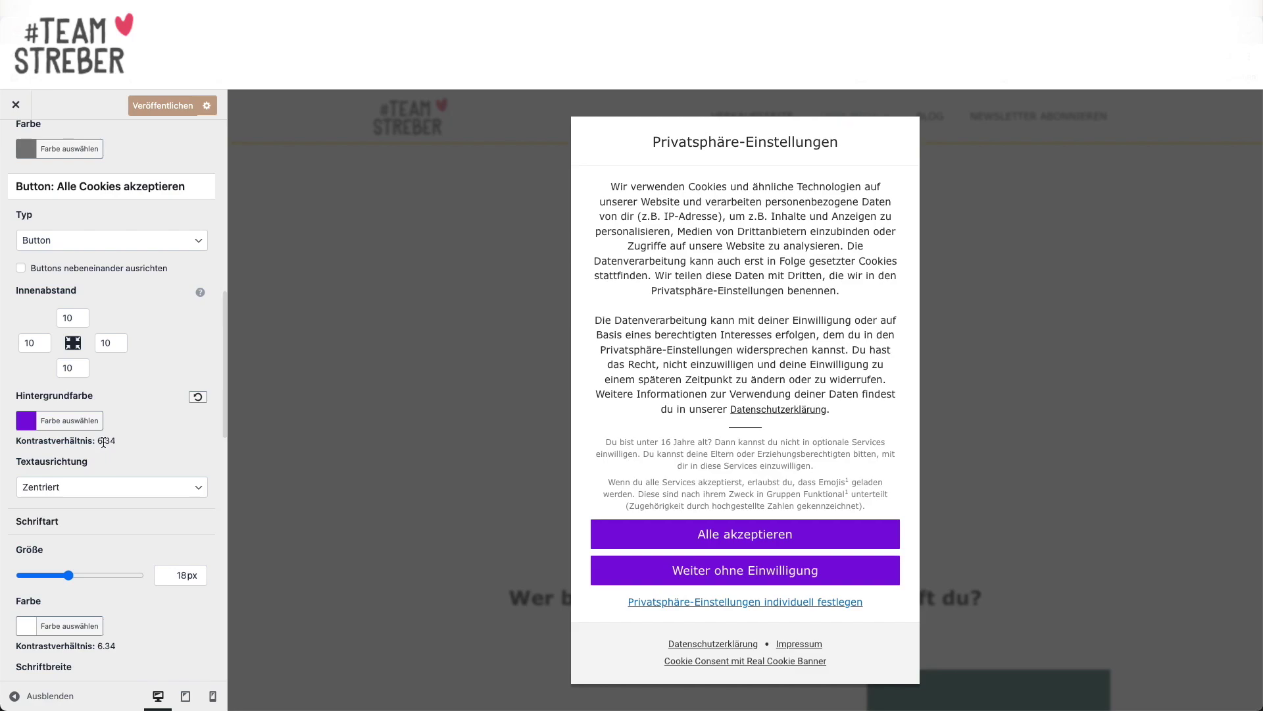
Try red and yellow backgrounds on the accept-all button to compare contrast ratios, and switch back to purple.
{"action": "left_click", "coordinate": [46, 428]}
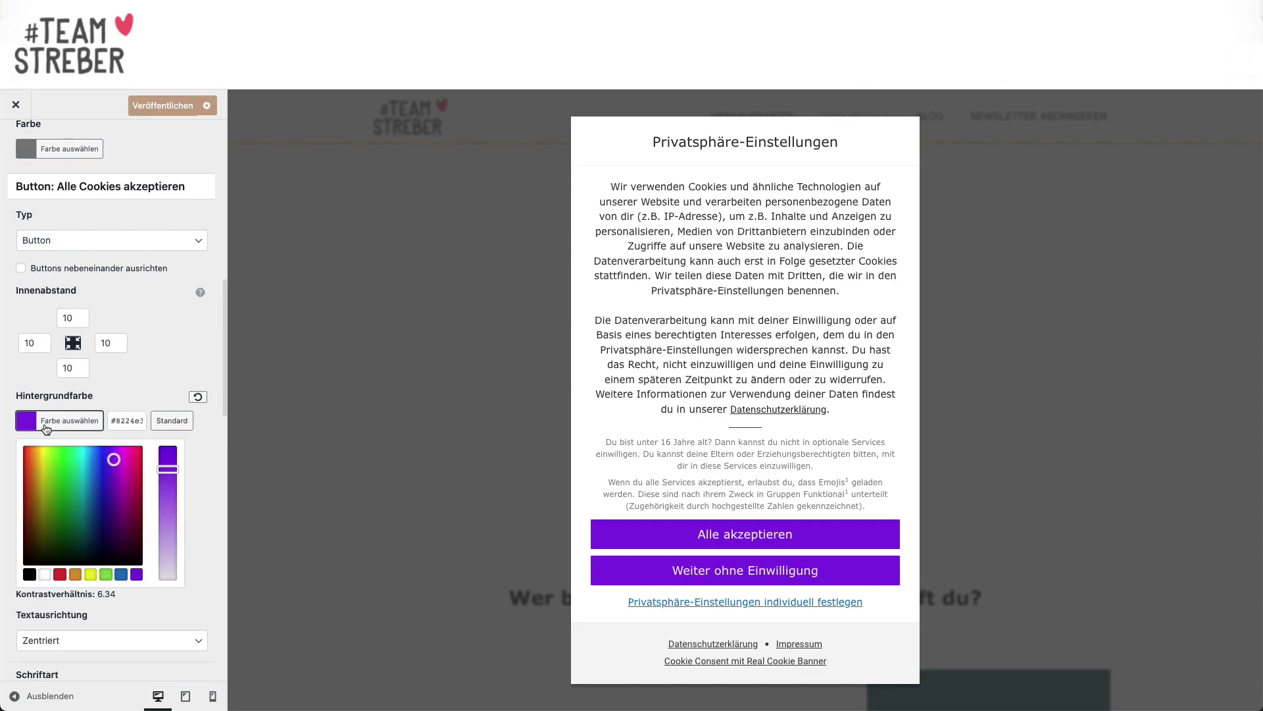
{"action": "left_click", "coordinate": [59, 574]}
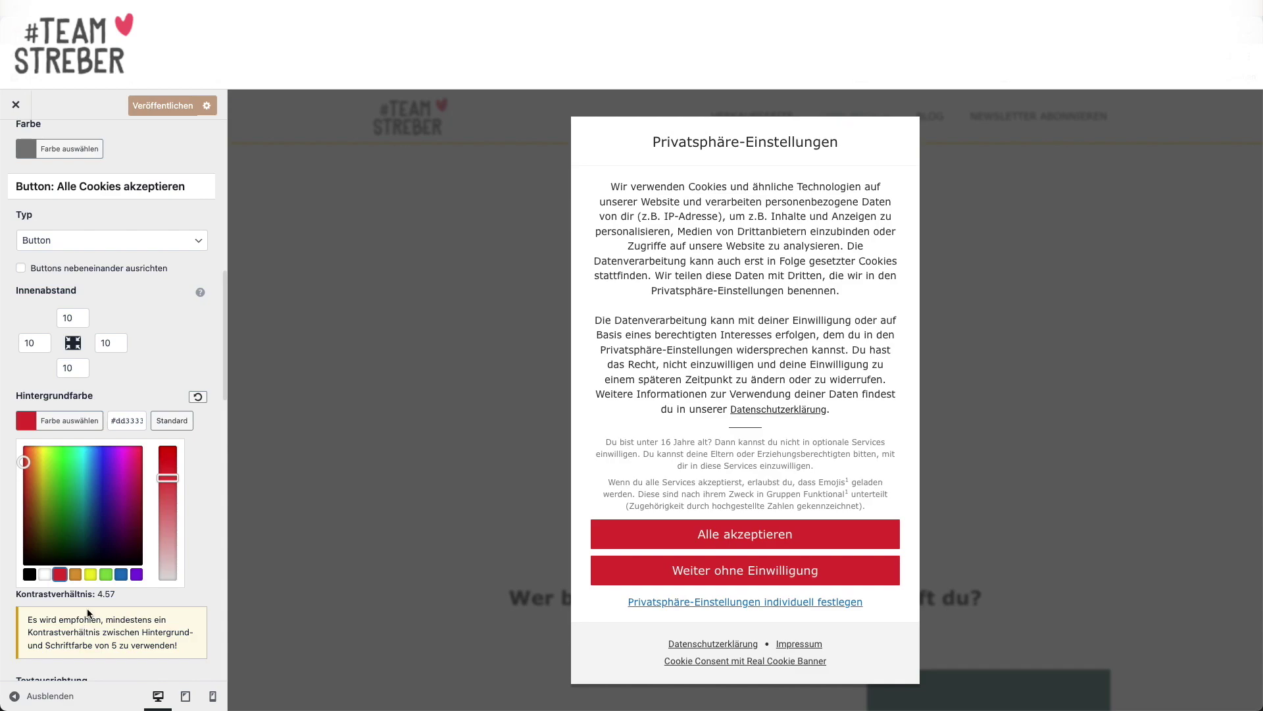
{"action": "left_click", "coordinate": [90, 575]}
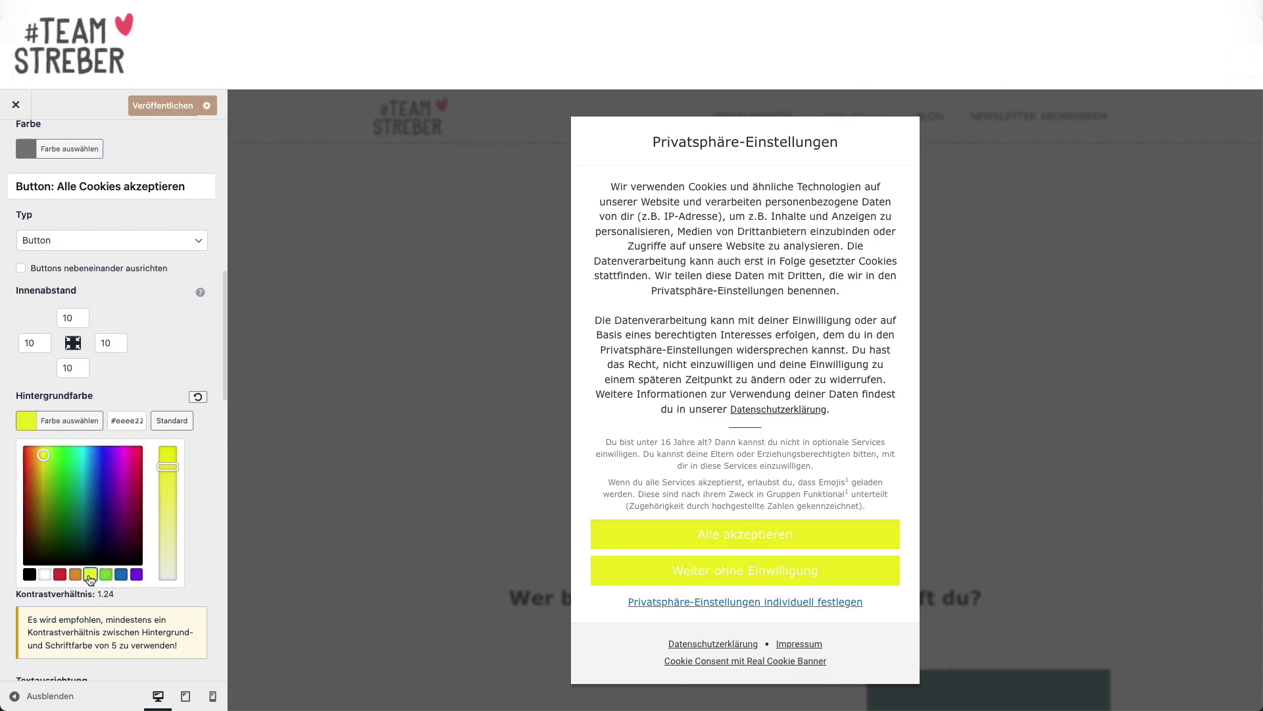
{"action": "left_click", "coordinate": [136, 574]}
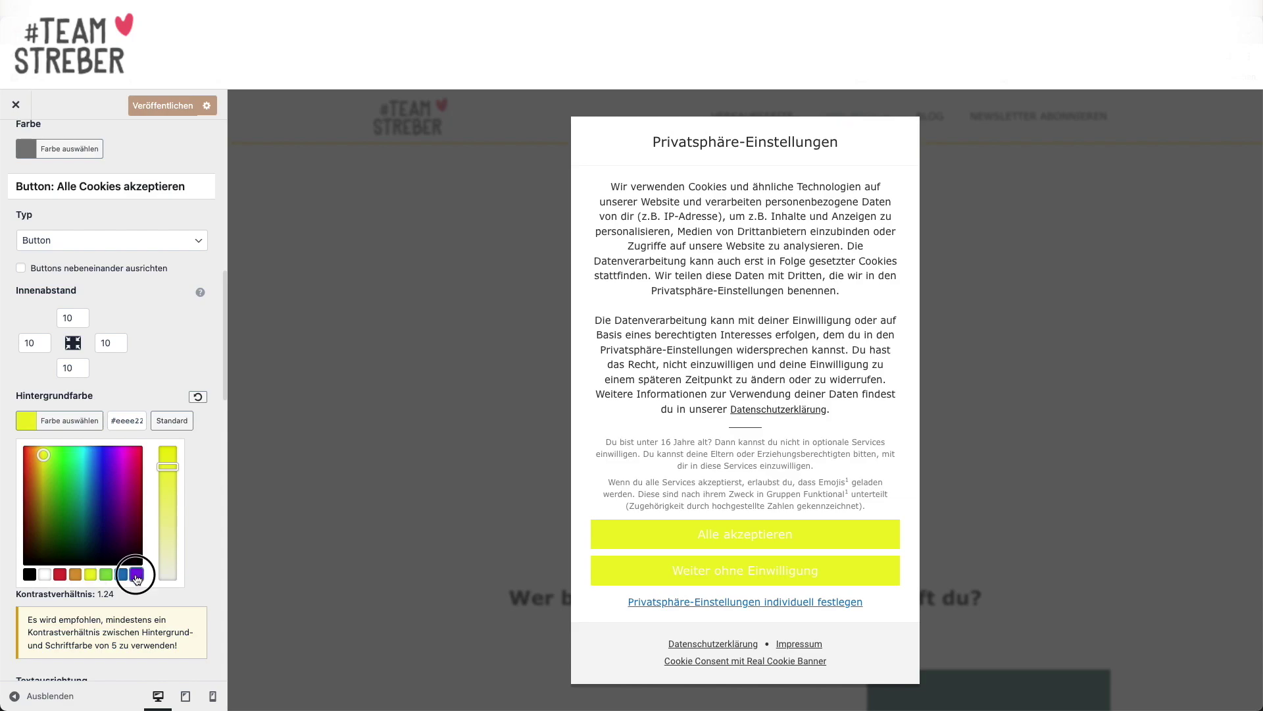
{"action": "left_click", "coordinate": [123, 391]}
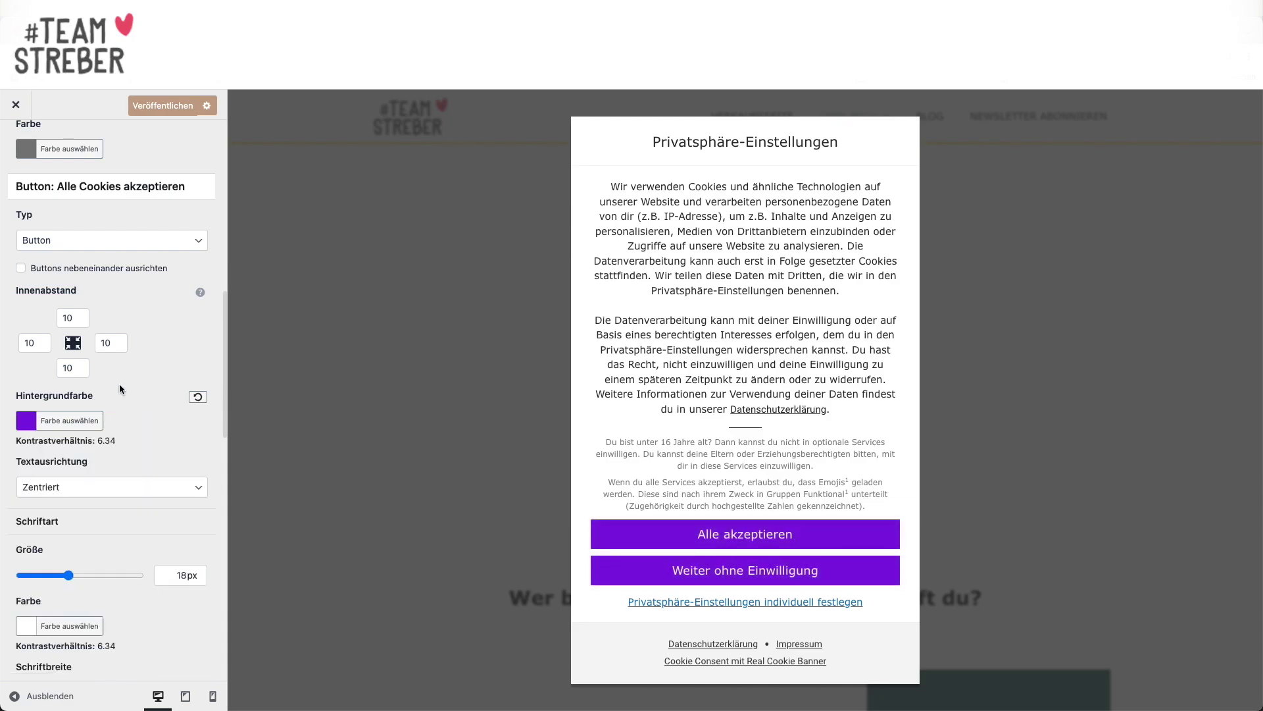
Set the hover background colour of the accept-all button to purple.
{"action": "scroll", "coordinate": [97, 448], "scroll_direction": "down", "scroll_amount": 2}
{"action": "scroll", "coordinate": [97, 448], "scroll_direction": "down", "scroll_amount": 4}
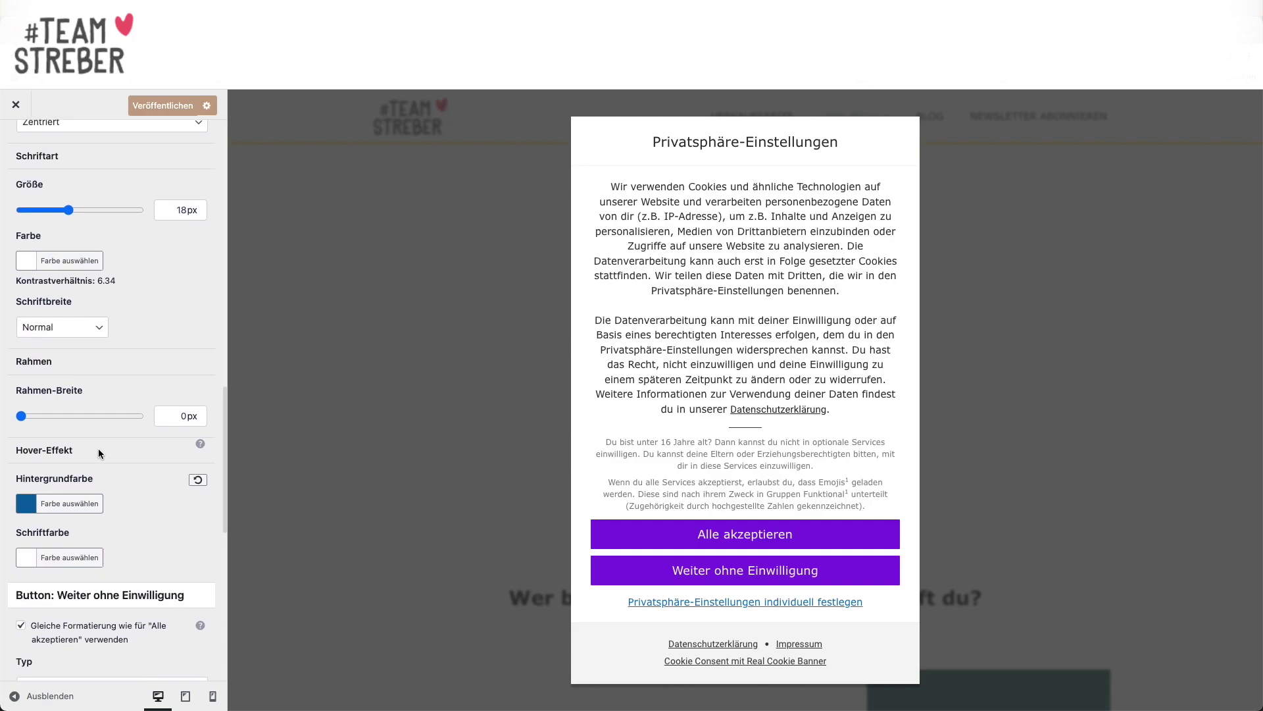
{"action": "left_click", "coordinate": [69, 503]}
{"action": "left_click", "coordinate": [136, 657]}
{"action": "left_click", "coordinate": [144, 475]}
Set both the font colour and the hover font colour of the individual settings link to purple.
{"action": "scroll", "coordinate": [145, 475], "scroll_direction": "down", "scroll_amount": 7}
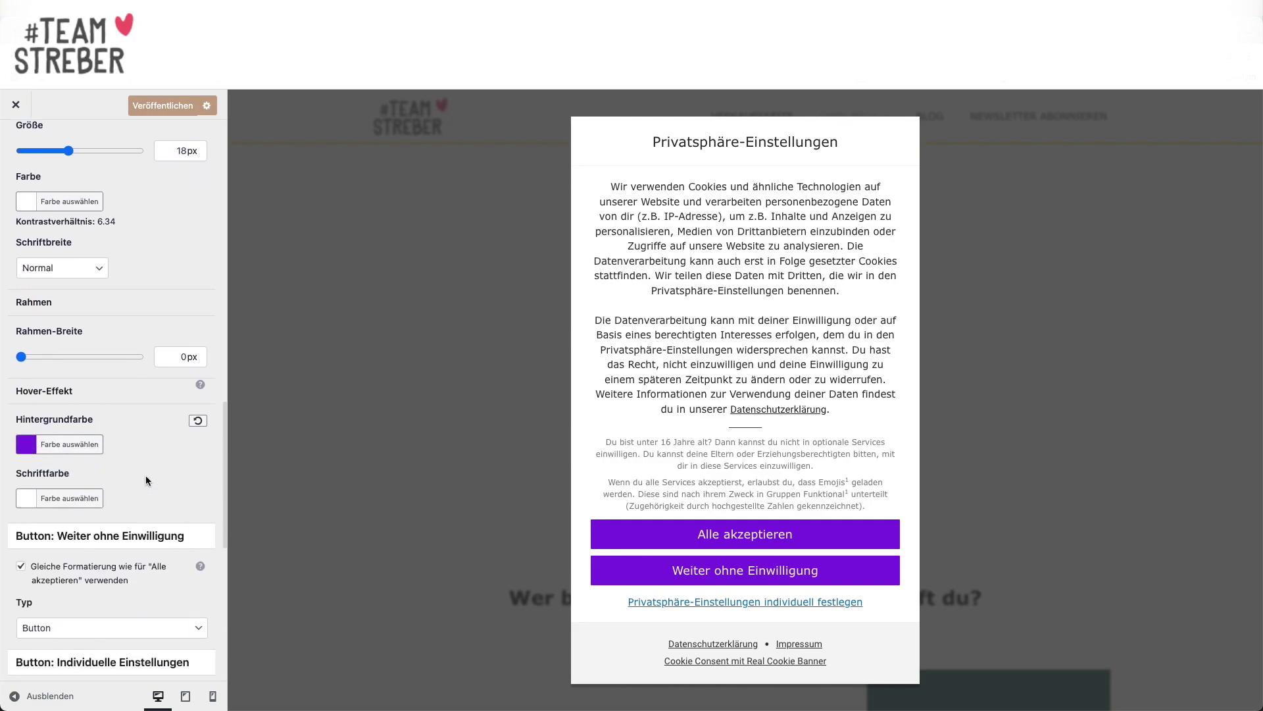
{"action": "scroll", "coordinate": [144, 475], "scroll_direction": "down", "scroll_amount": 2}
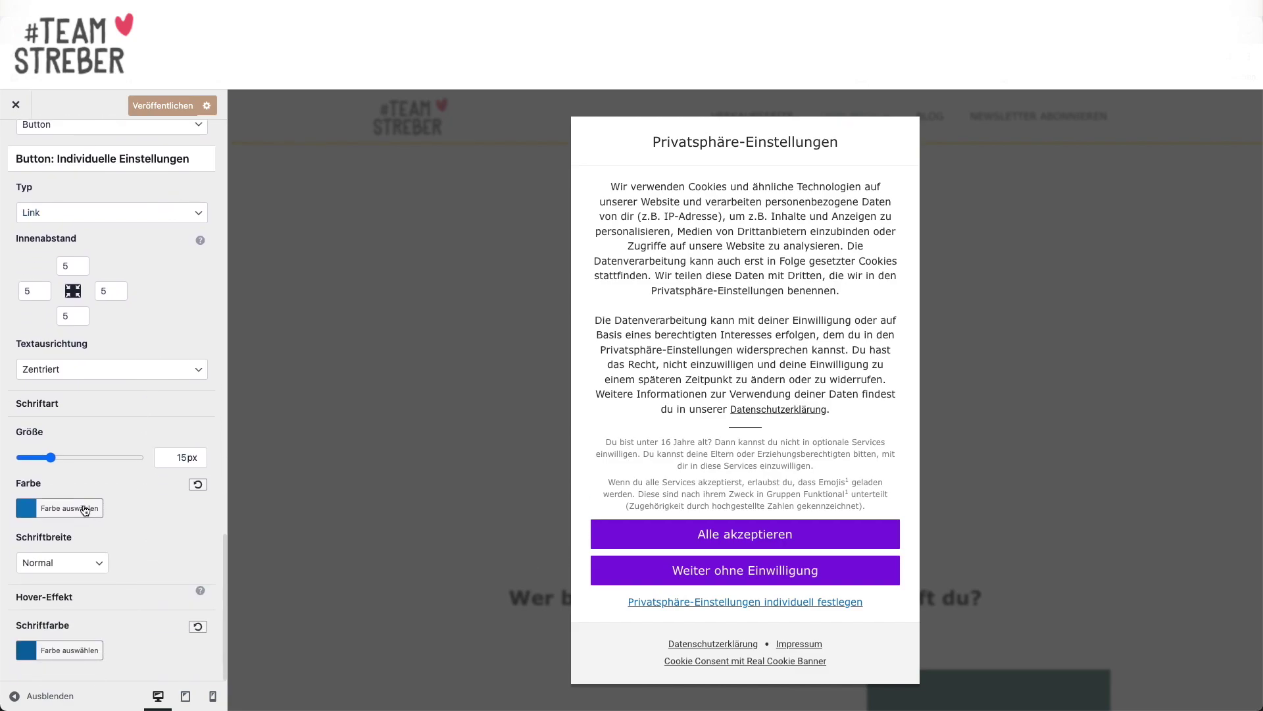
{"action": "left_click", "coordinate": [86, 508]}
{"action": "left_click", "coordinate": [136, 662]}
{"action": "left_click", "coordinate": [123, 488]}
{"action": "left_click", "coordinate": [90, 646]}
{"action": "scroll", "coordinate": [132, 617], "scroll_direction": "down", "scroll_amount": 3}
{"action": "left_click", "coordinate": [137, 652]}
{"action": "left_click", "coordinate": [142, 476]}
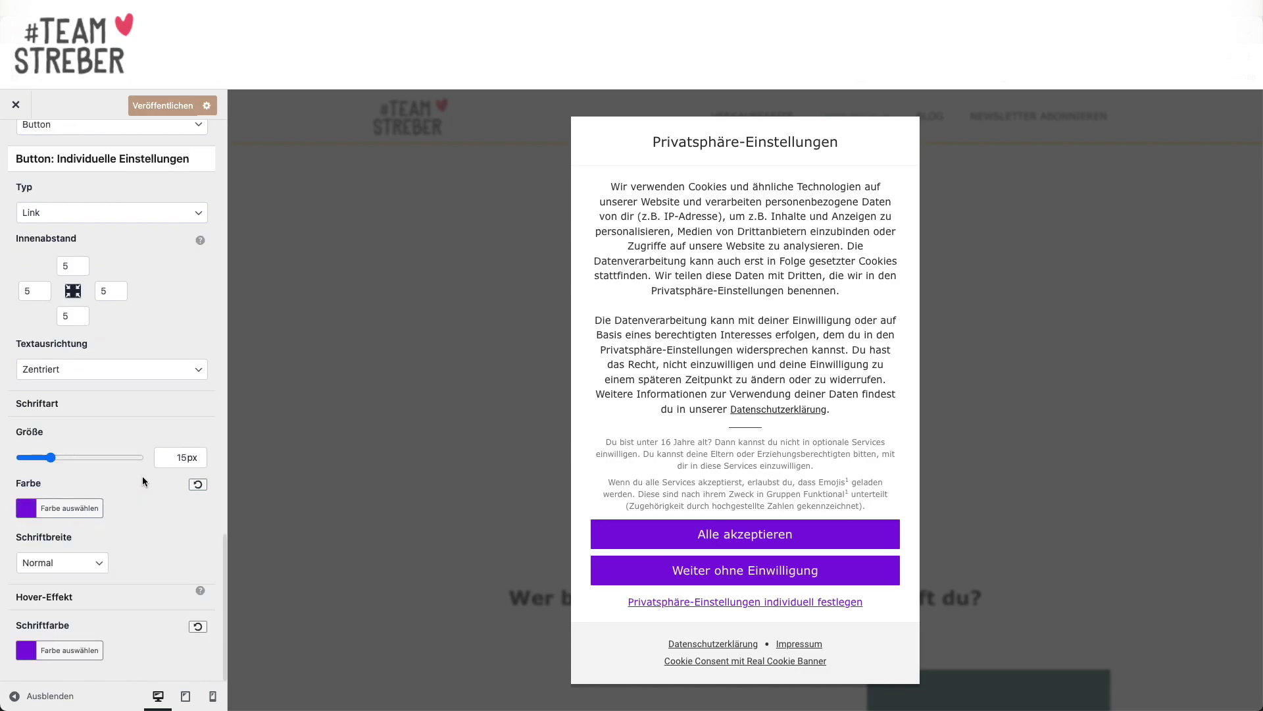
{"action": "scroll", "coordinate": [142, 475], "scroll_direction": "down", "scroll_amount": 5}
{"action": "scroll", "coordinate": [99, 328], "scroll_direction": "up", "scroll_amount": 15}
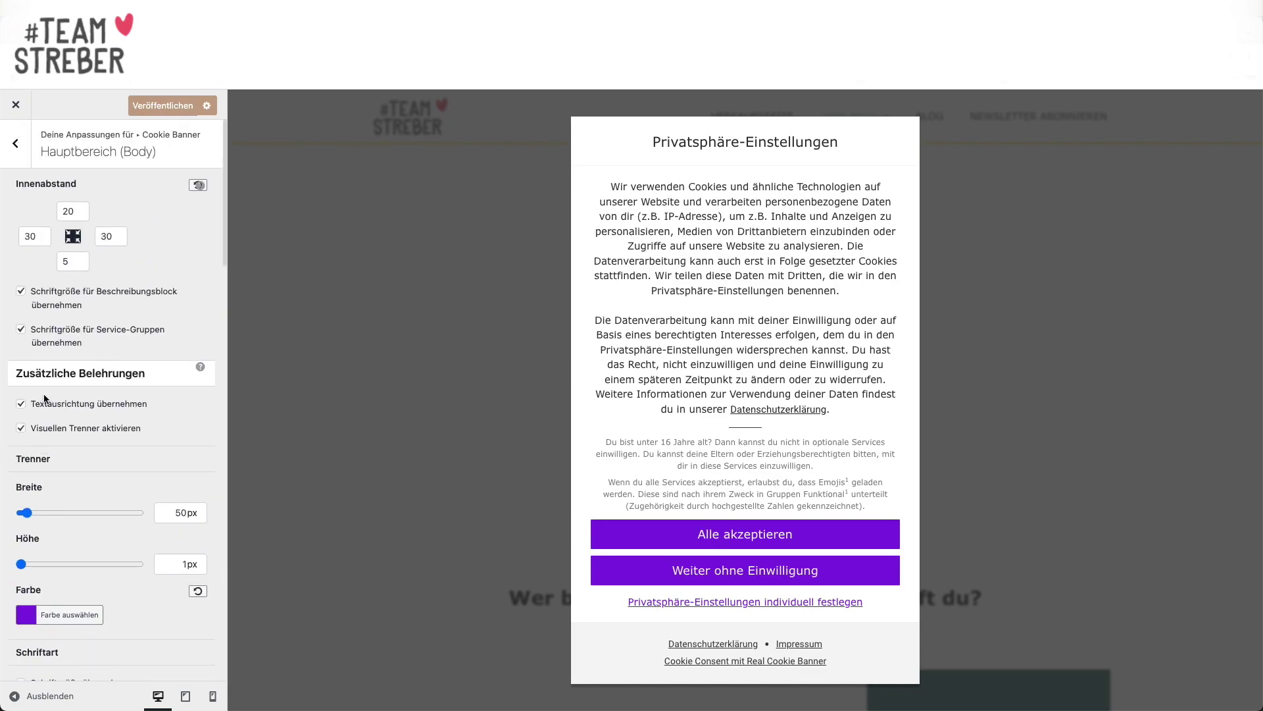
In the banner's footer design, change the background colour to a light, desaturated purple.
{"action": "left_click", "coordinate": [15, 143]}
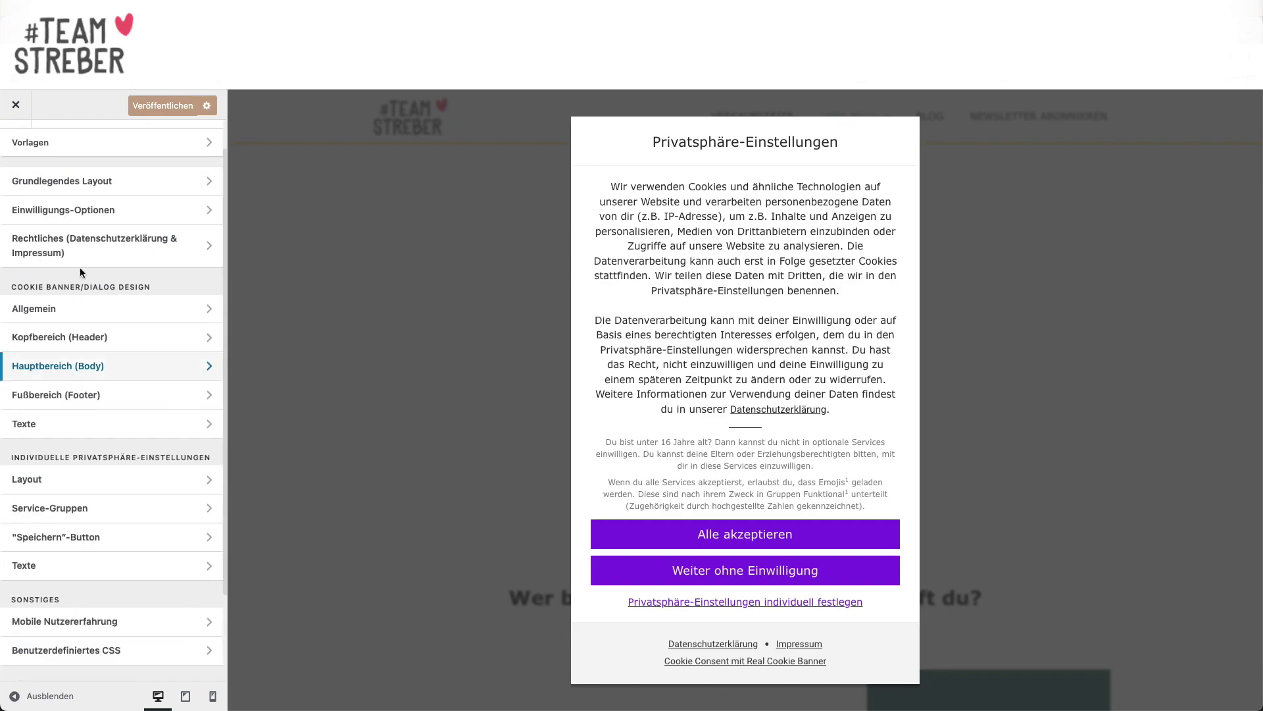
{"action": "left_click", "coordinate": [62, 394]}
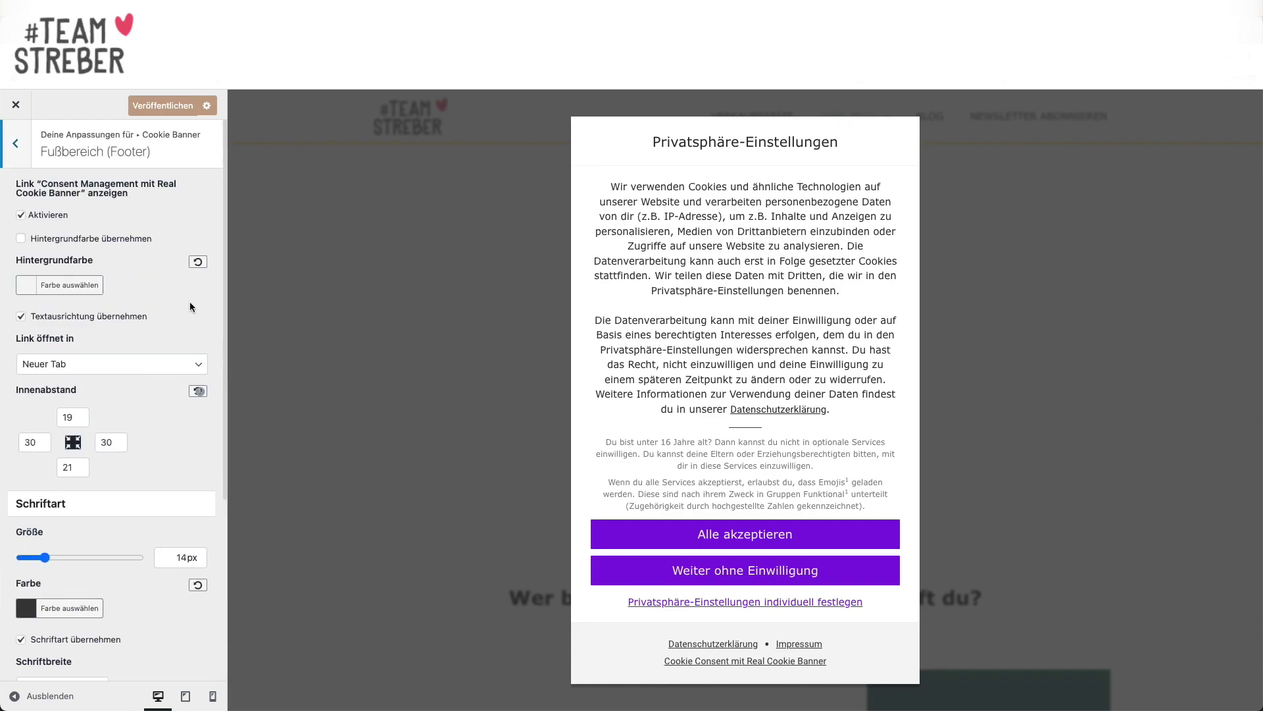
{"action": "scroll", "coordinate": [160, 282], "scroll_direction": "down", "scroll_amount": 2}
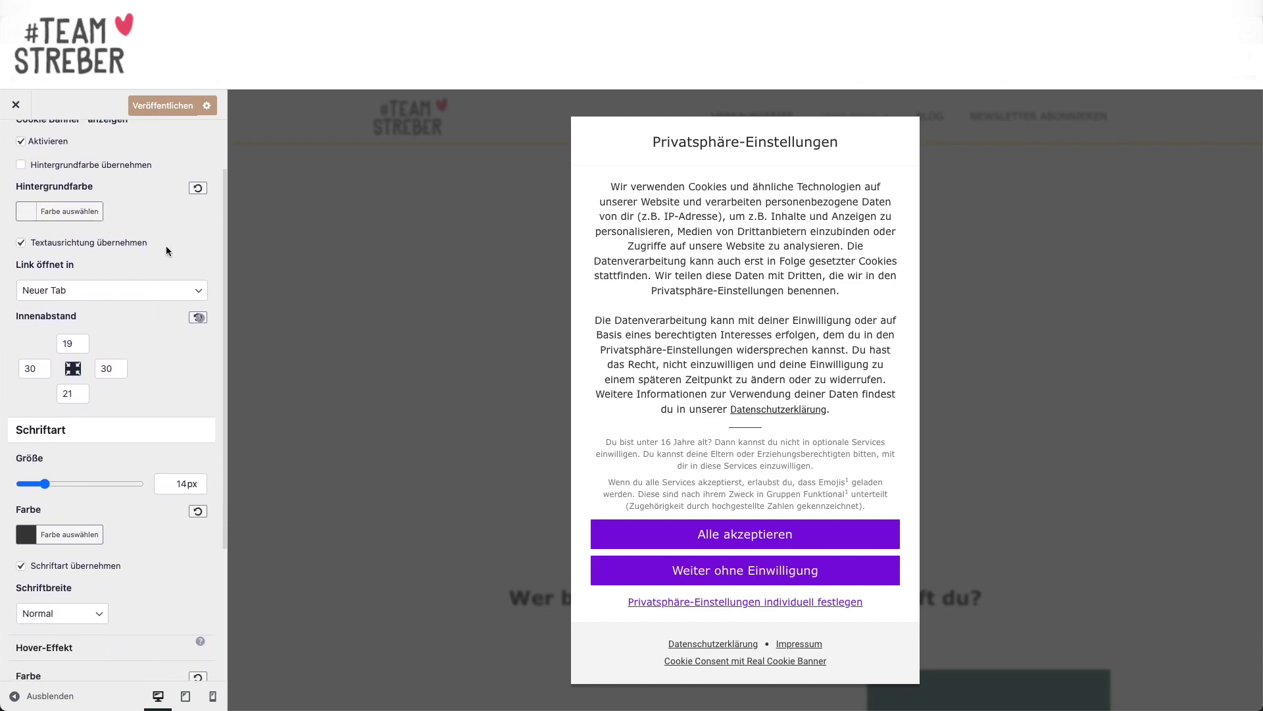
{"action": "scroll", "coordinate": [166, 250], "scroll_direction": "up", "scroll_amount": 2}
{"action": "left_click", "coordinate": [33, 290]}
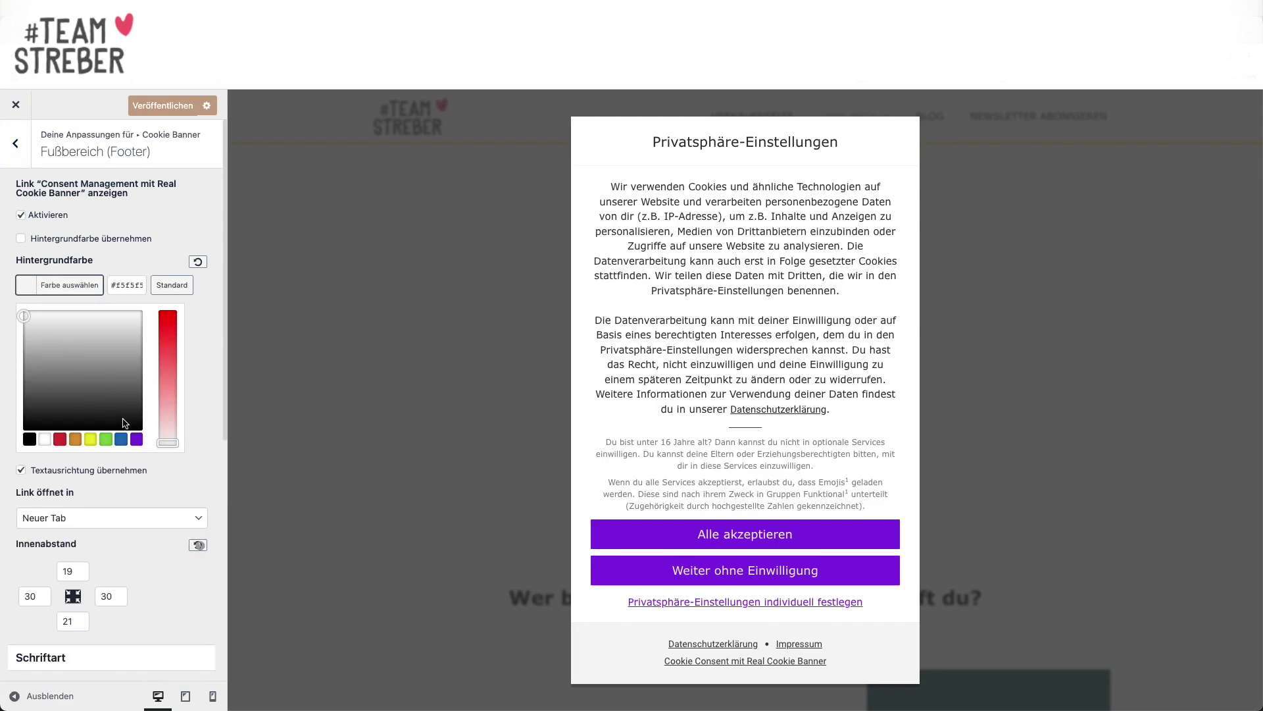
{"action": "left_click", "coordinate": [136, 439]}
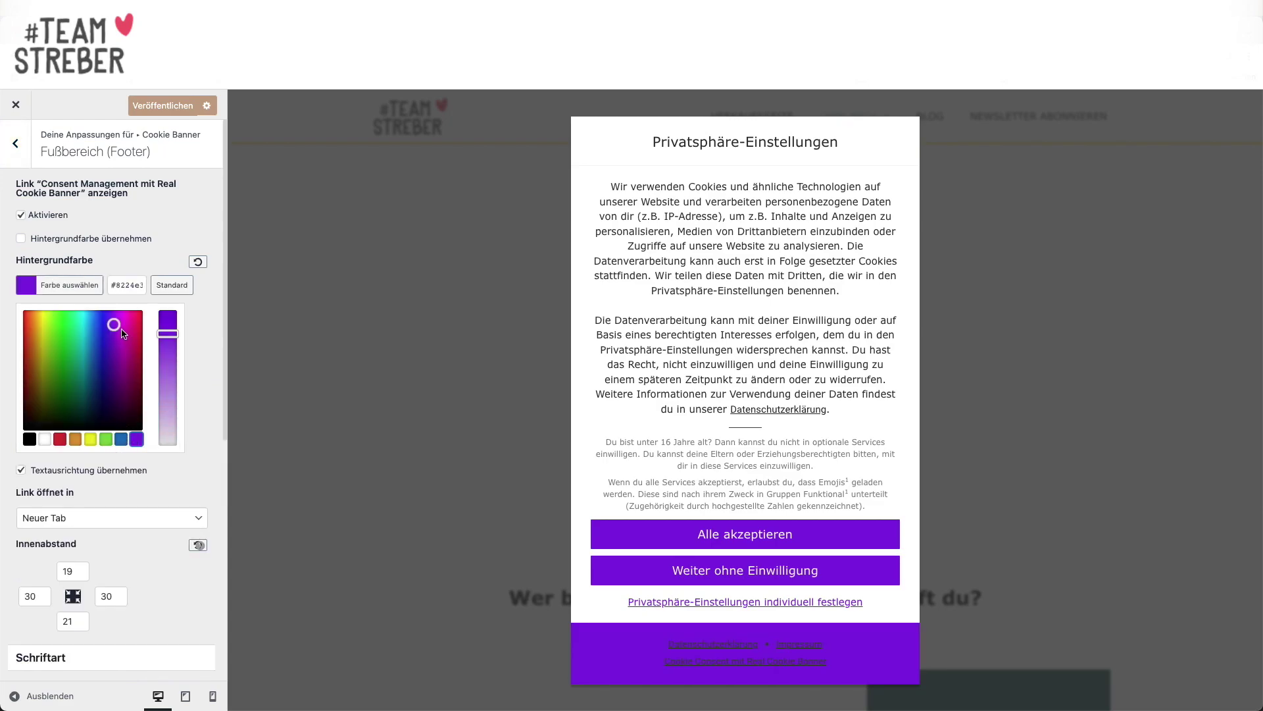
{"action": "left_click_drag", "start_coordinate": [168, 334], "coordinate": [157, 437]}
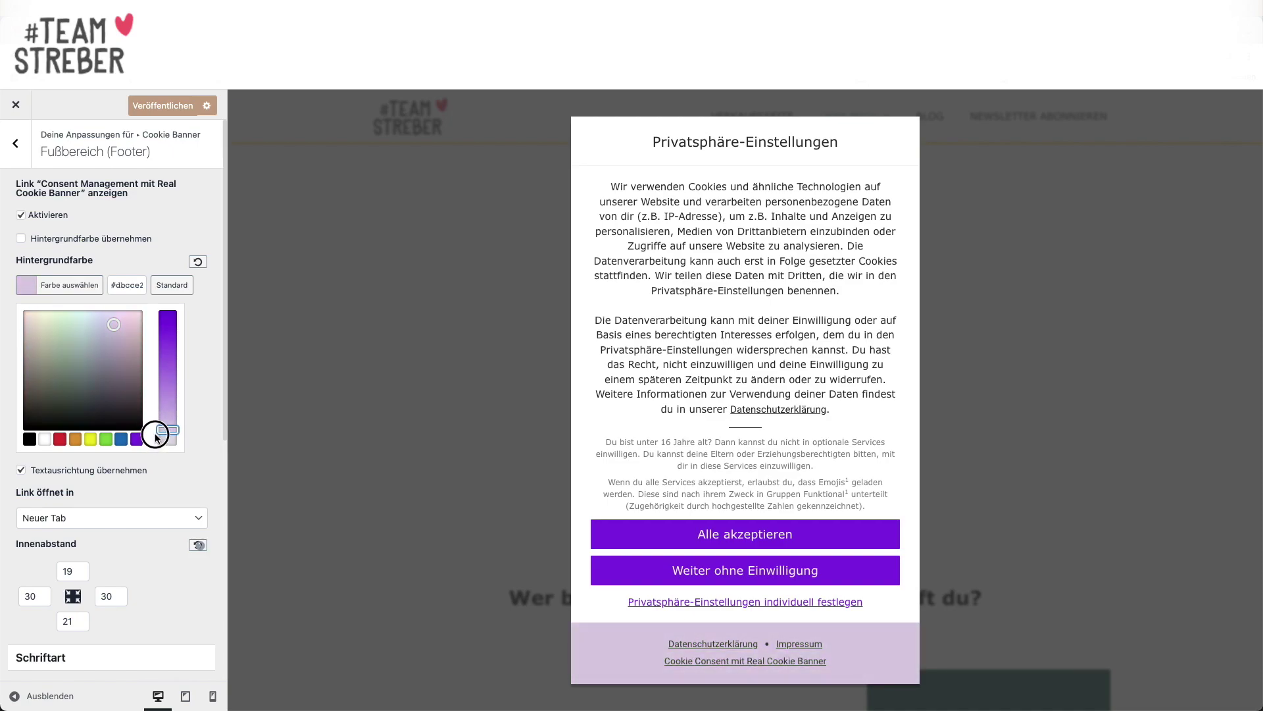
{"action": "left_click", "coordinate": [160, 239]}
{"action": "scroll", "coordinate": [159, 238], "scroll_direction": "down", "scroll_amount": 5}
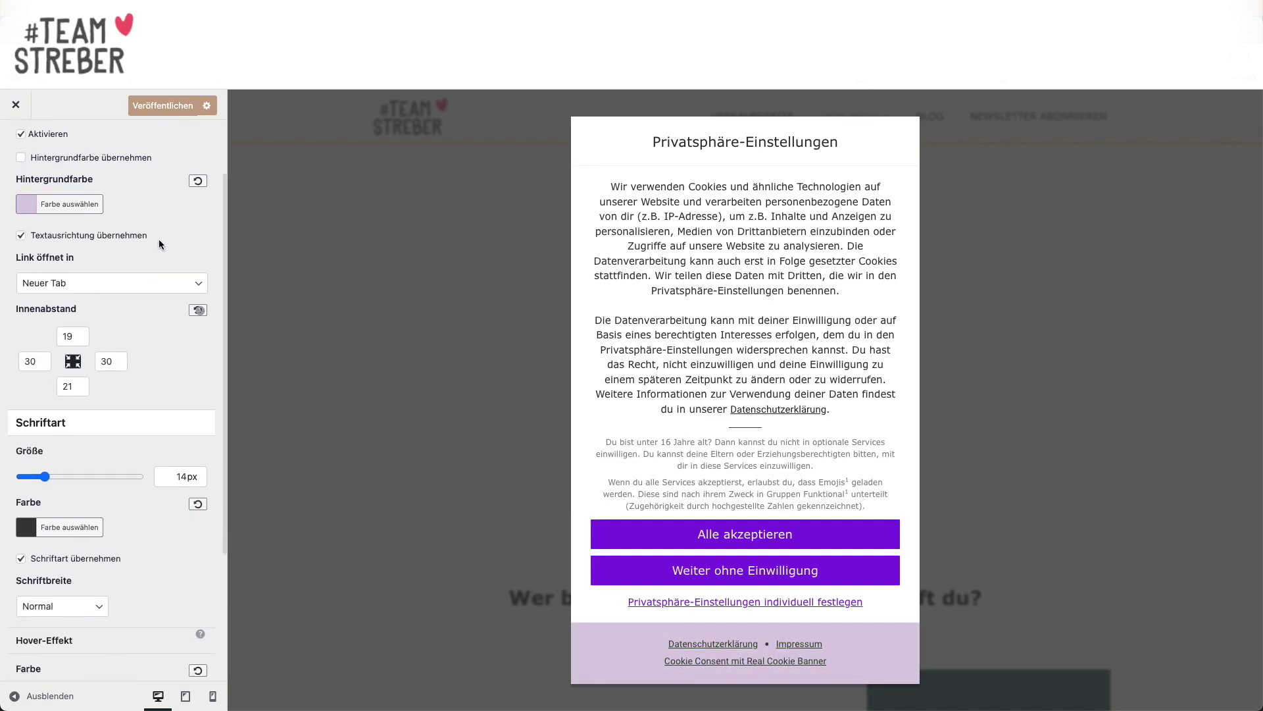
{"action": "scroll", "coordinate": [92, 208], "scroll_direction": "up", "scroll_amount": 5}
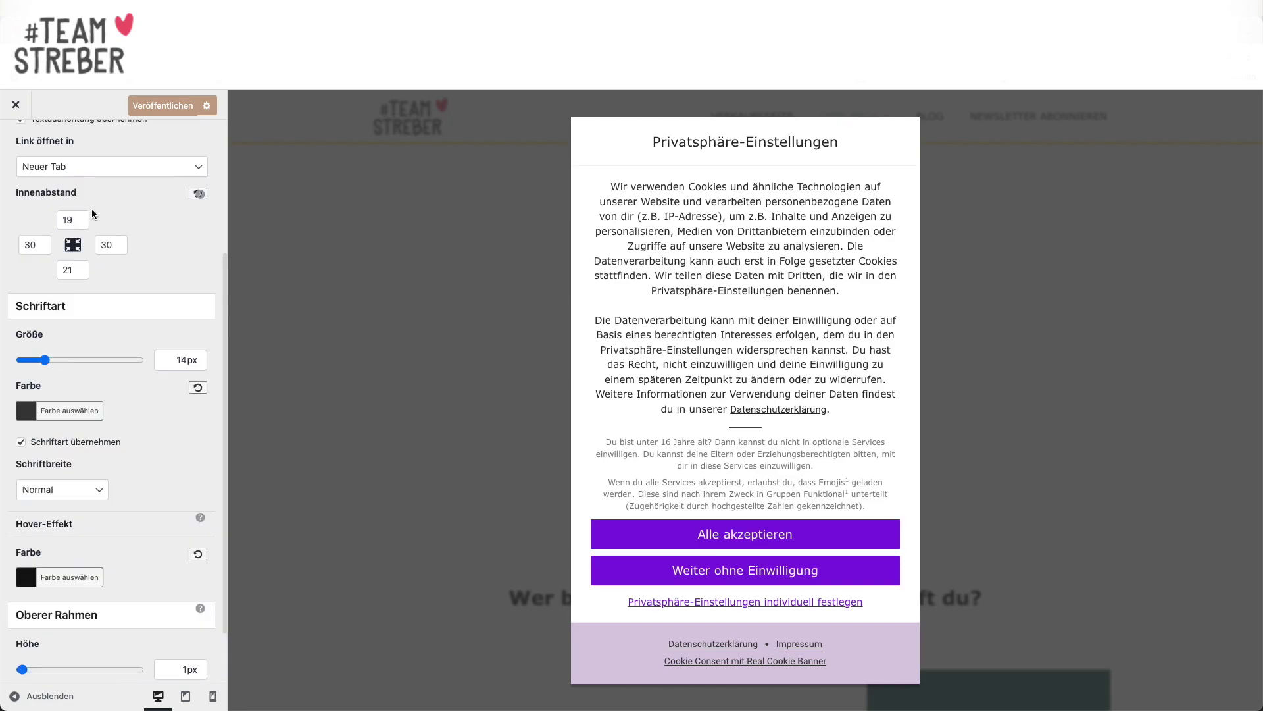
Review the banner's text settings, including heading, description, button labels, US data processing and age notice.
{"action": "left_click", "coordinate": [28, 158]}
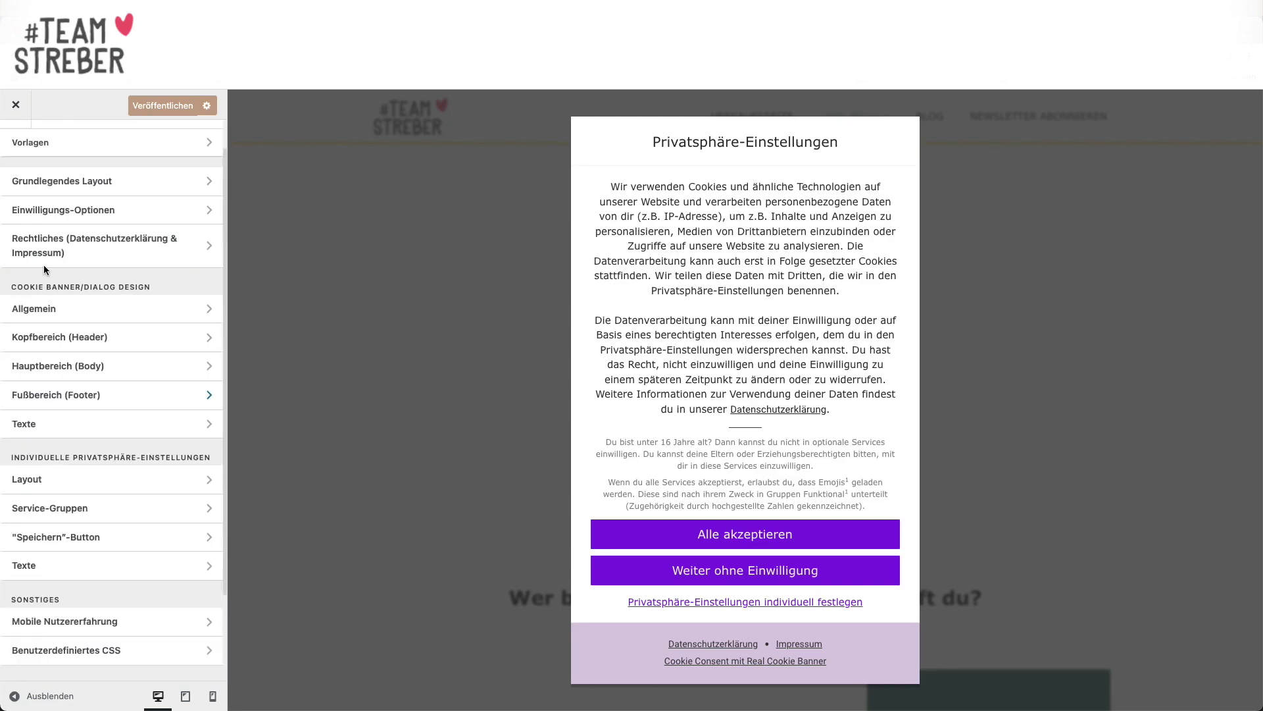
{"action": "scroll", "coordinate": [64, 368], "scroll_direction": "down", "scroll_amount": 1}
{"action": "left_click", "coordinate": [57, 387]}
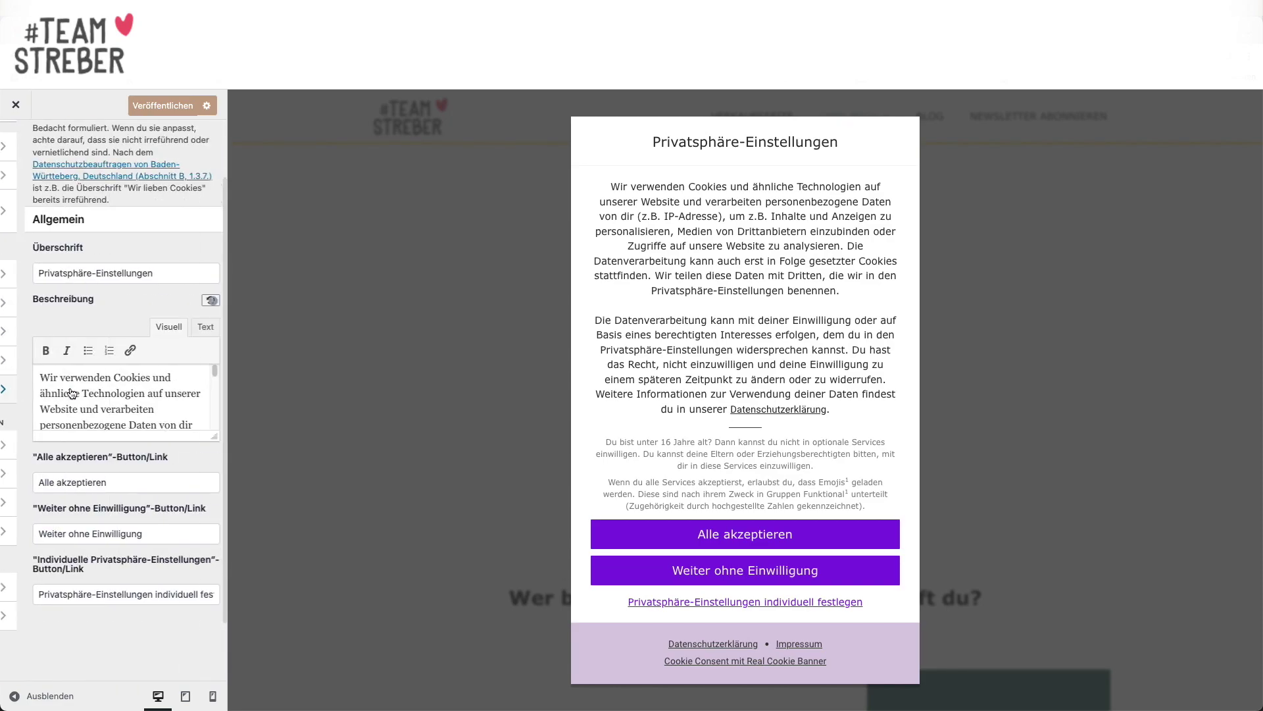
{"action": "scroll", "coordinate": [58, 341], "scroll_direction": "down", "scroll_amount": 12}
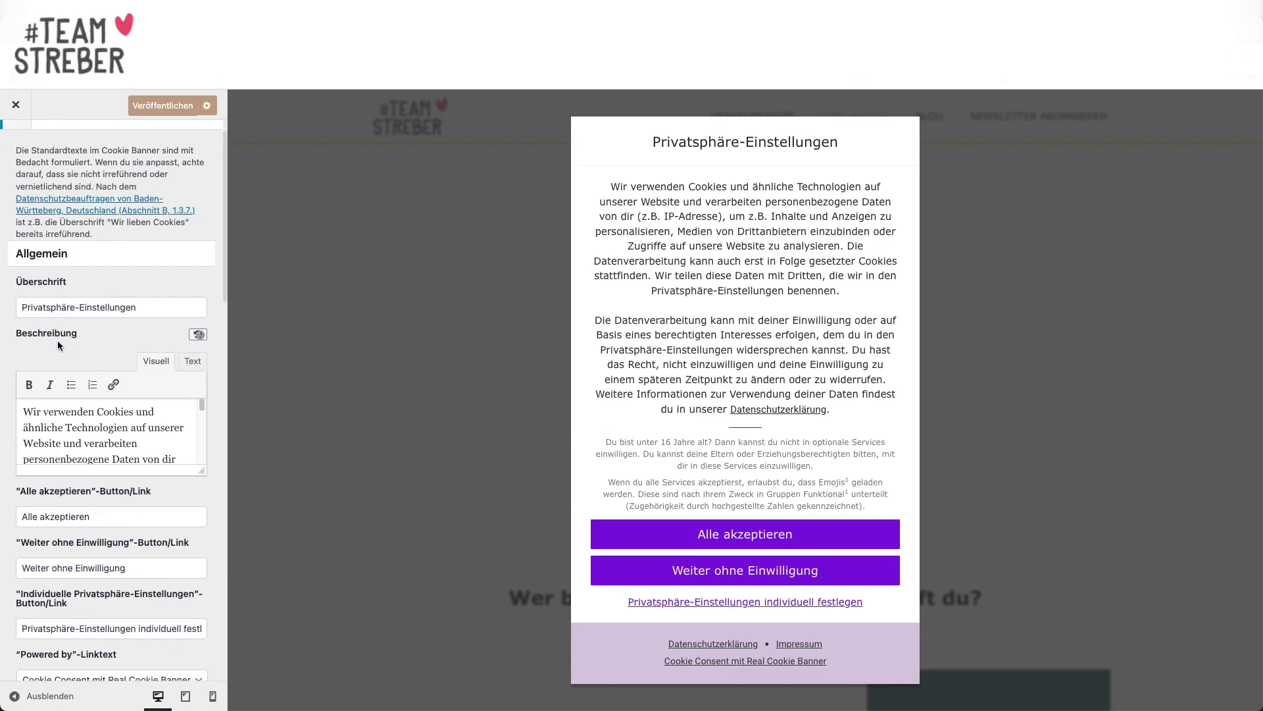
{"action": "scroll", "coordinate": [58, 345], "scroll_direction": "down", "scroll_amount": 1}
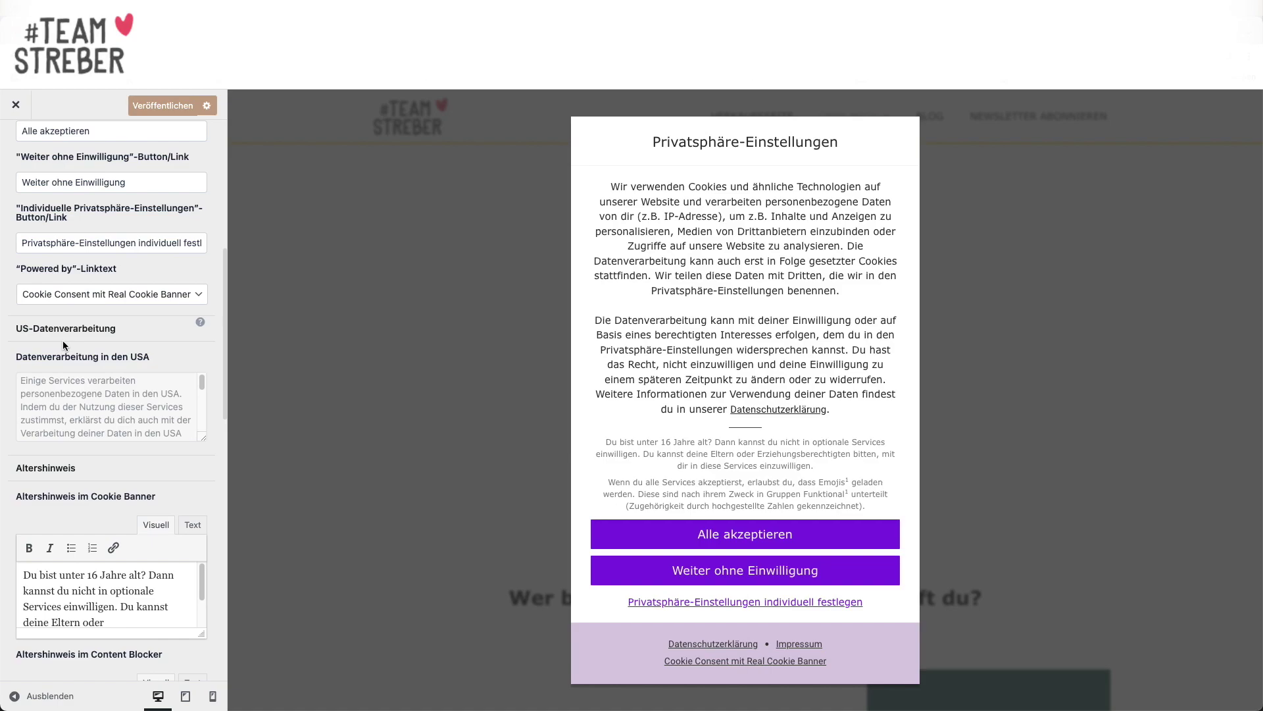
{"action": "scroll", "coordinate": [61, 341], "scroll_direction": "up", "scroll_amount": 7}
{"action": "scroll", "coordinate": [63, 343], "scroll_direction": "up", "scroll_amount": 5}
{"action": "left_click", "coordinate": [16, 158]}
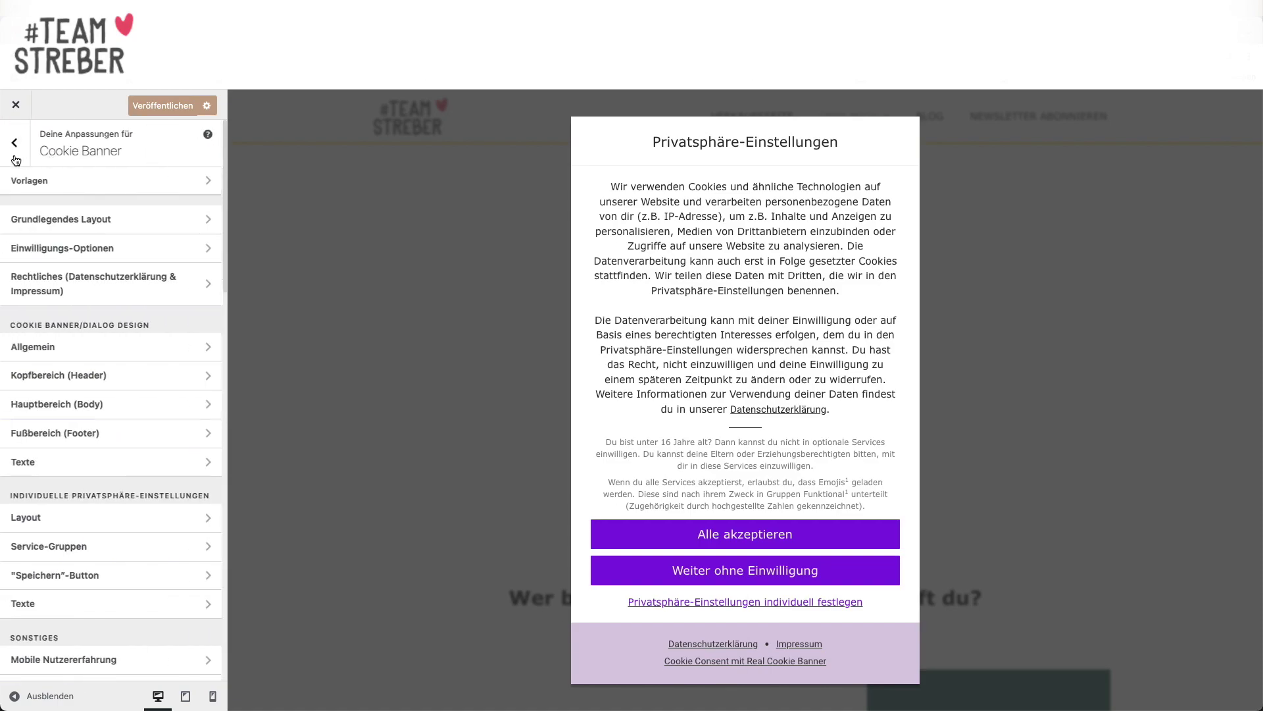
Review the layout settings of the individual privacy settings for maximum width and description text alignment.
{"action": "scroll", "coordinate": [142, 389], "scroll_direction": "down", "scroll_amount": 2}
{"action": "scroll", "coordinate": [143, 389], "scroll_direction": "down", "scroll_amount": 1}
{"action": "scroll", "coordinate": [142, 390], "scroll_direction": "down", "scroll_amount": 1}
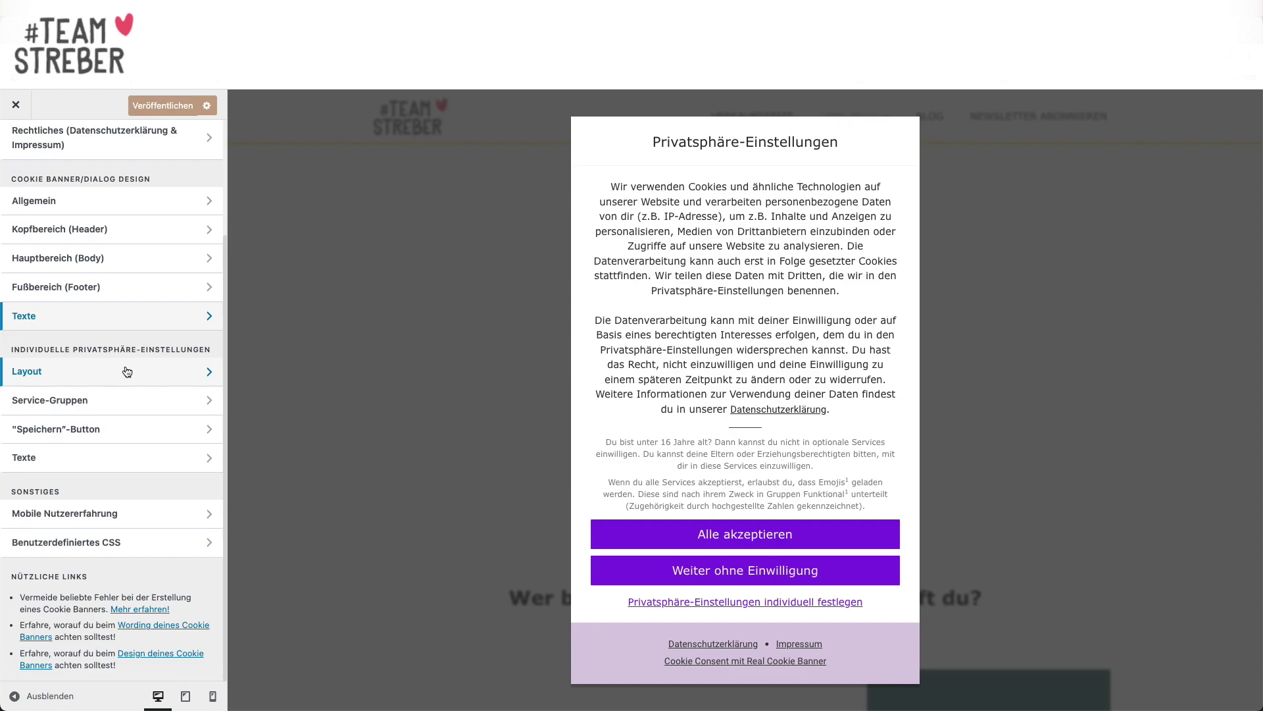
{"action": "left_click", "coordinate": [127, 372]}
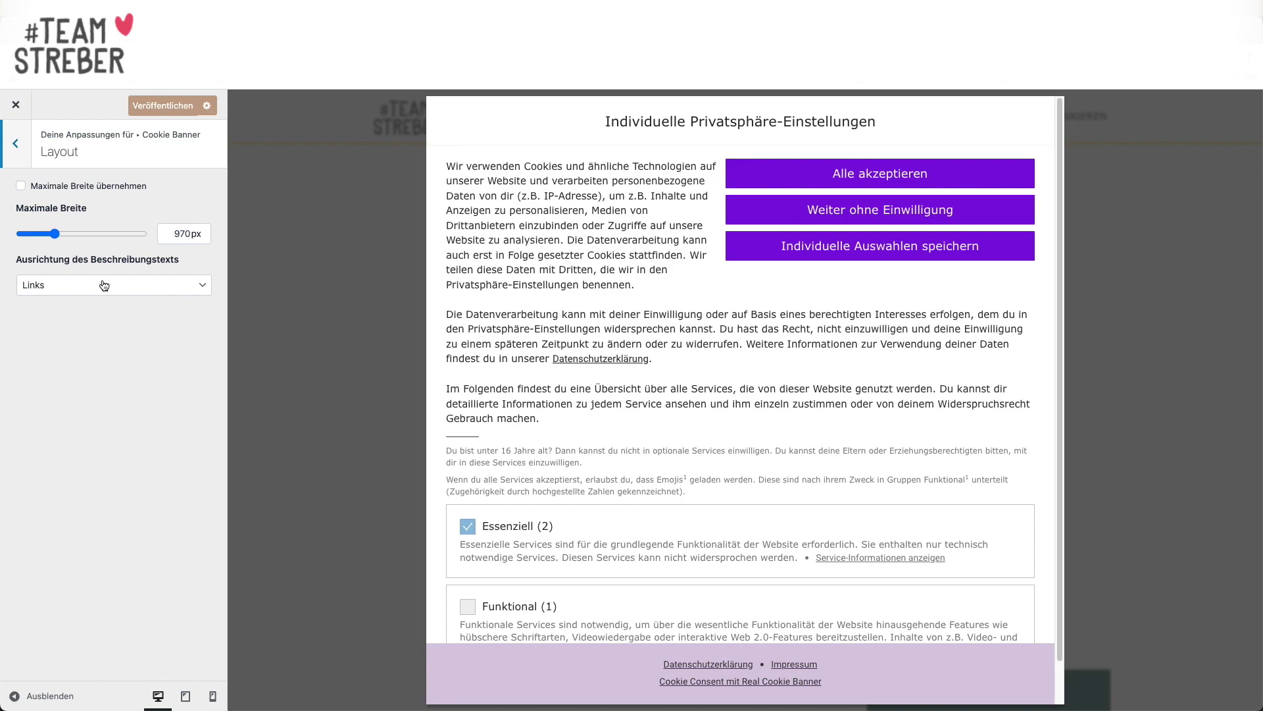
{"action": "left_click", "coordinate": [16, 144]}
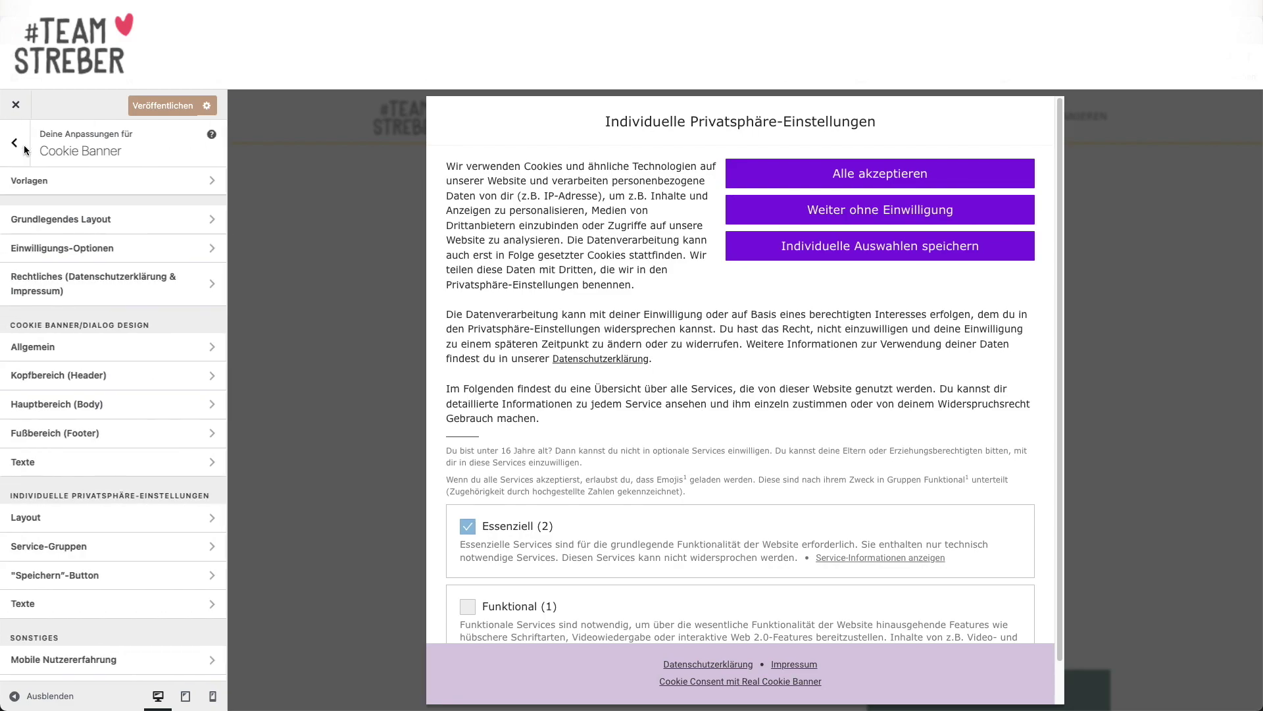
In the service group design, set the background and border colours of activated checkboxes to purple.
{"action": "scroll", "coordinate": [106, 346], "scroll_direction": "down", "scroll_amount": 4}
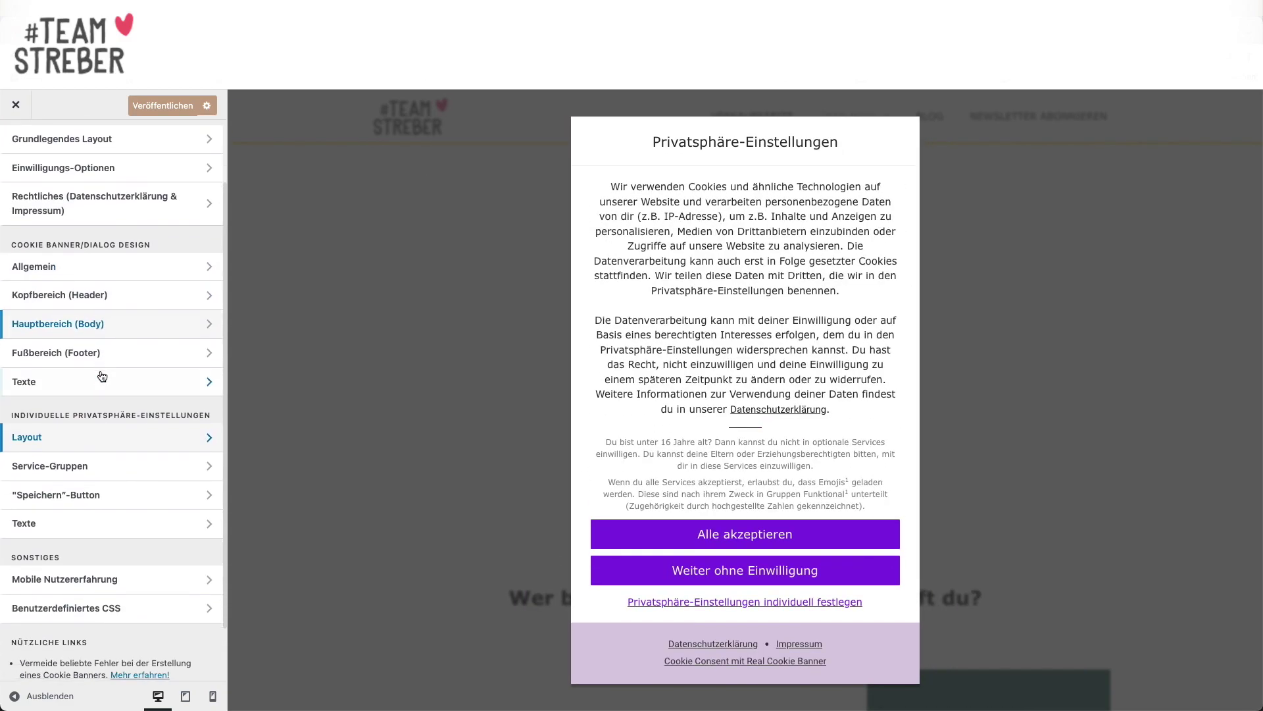
{"action": "left_click", "coordinate": [90, 399]}
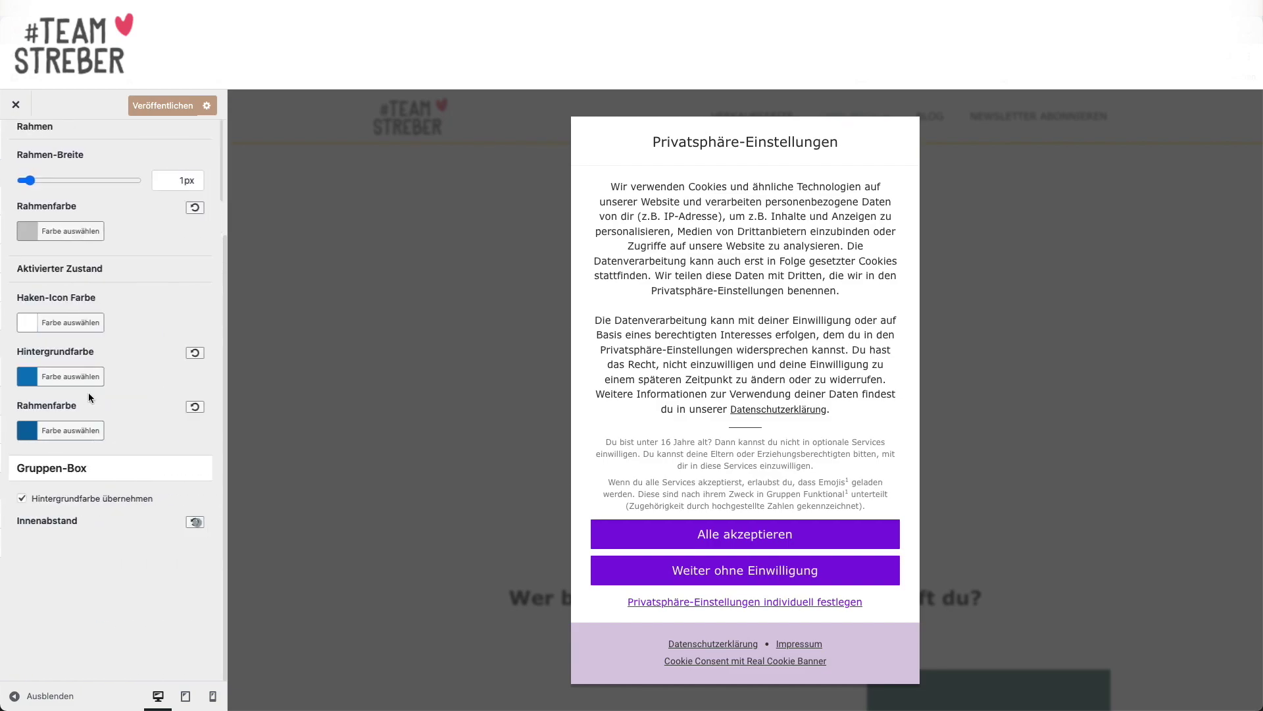
{"action": "scroll", "coordinate": [110, 219], "scroll_direction": "down", "scroll_amount": 3}
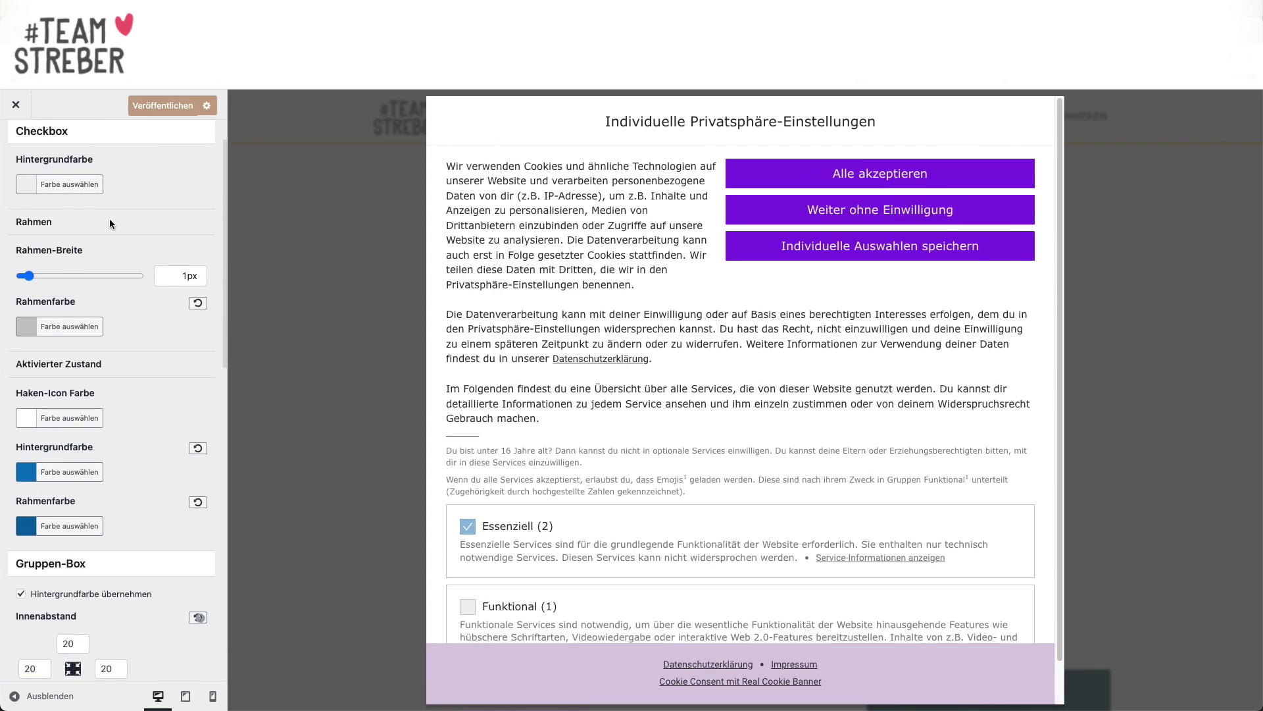
{"action": "left_click", "coordinate": [23, 431]}
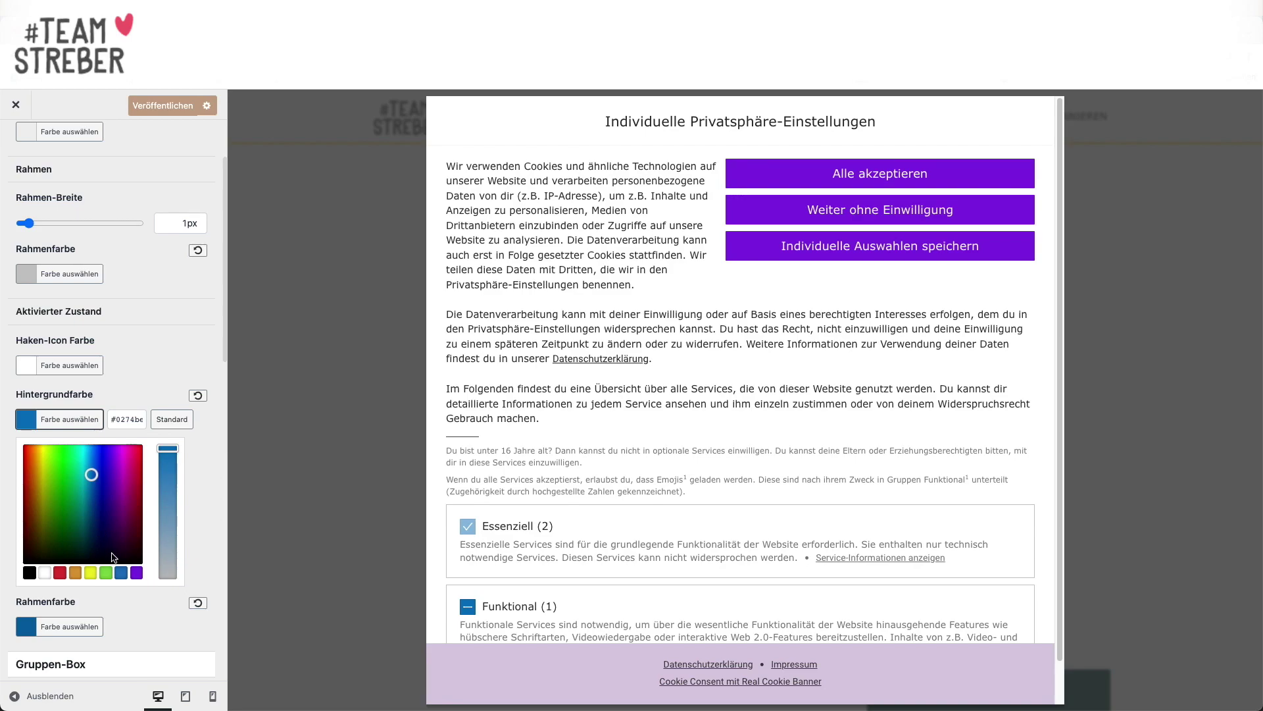
{"action": "left_click", "coordinate": [136, 573]}
{"action": "left_click", "coordinate": [132, 394]}
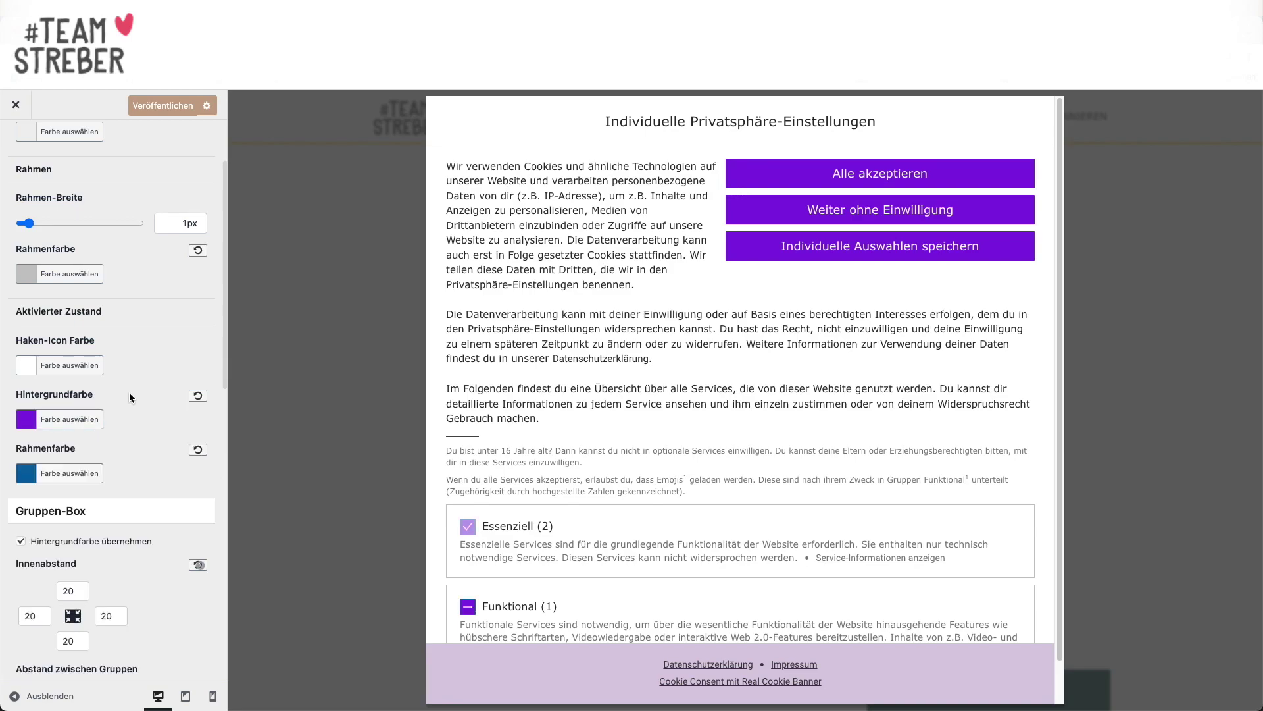
{"action": "left_click", "coordinate": [48, 473]}
{"action": "left_click", "coordinate": [137, 625]}
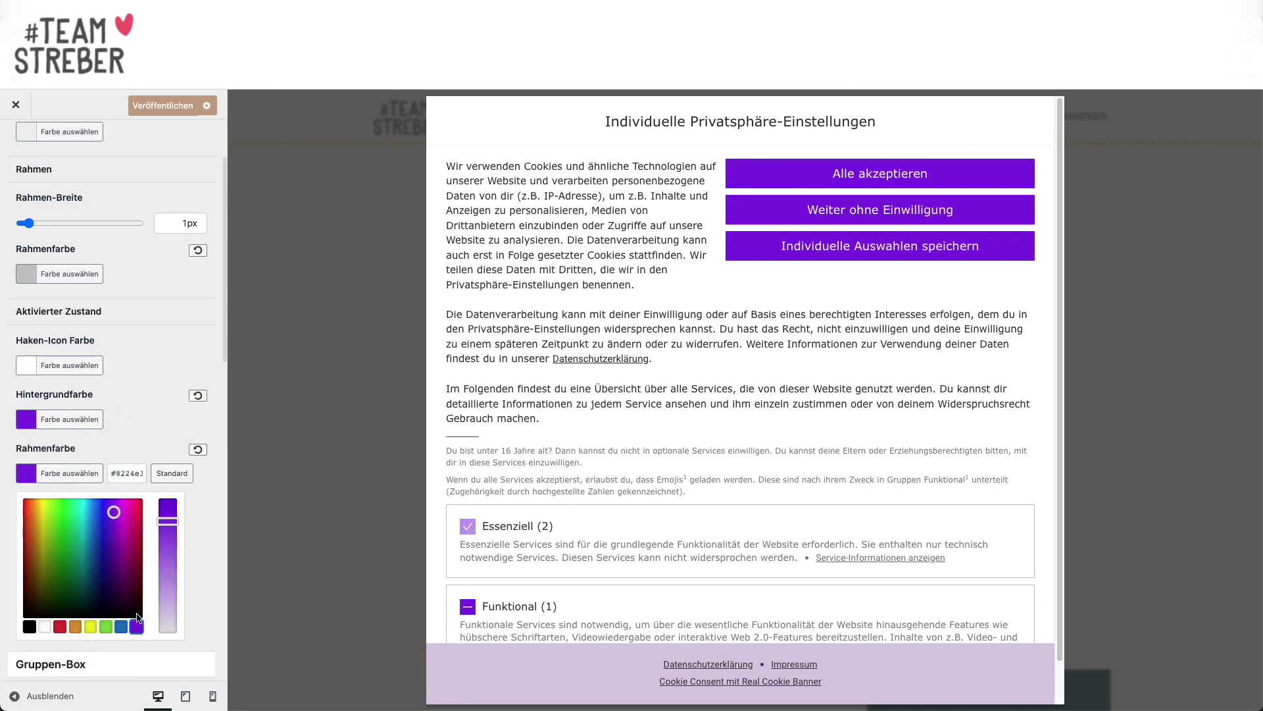
{"action": "left_click", "coordinate": [152, 421]}
{"action": "scroll", "coordinate": [152, 421], "scroll_direction": "down", "scroll_amount": 8}
{"action": "scroll", "coordinate": [152, 421], "scroll_direction": "down", "scroll_amount": 10}
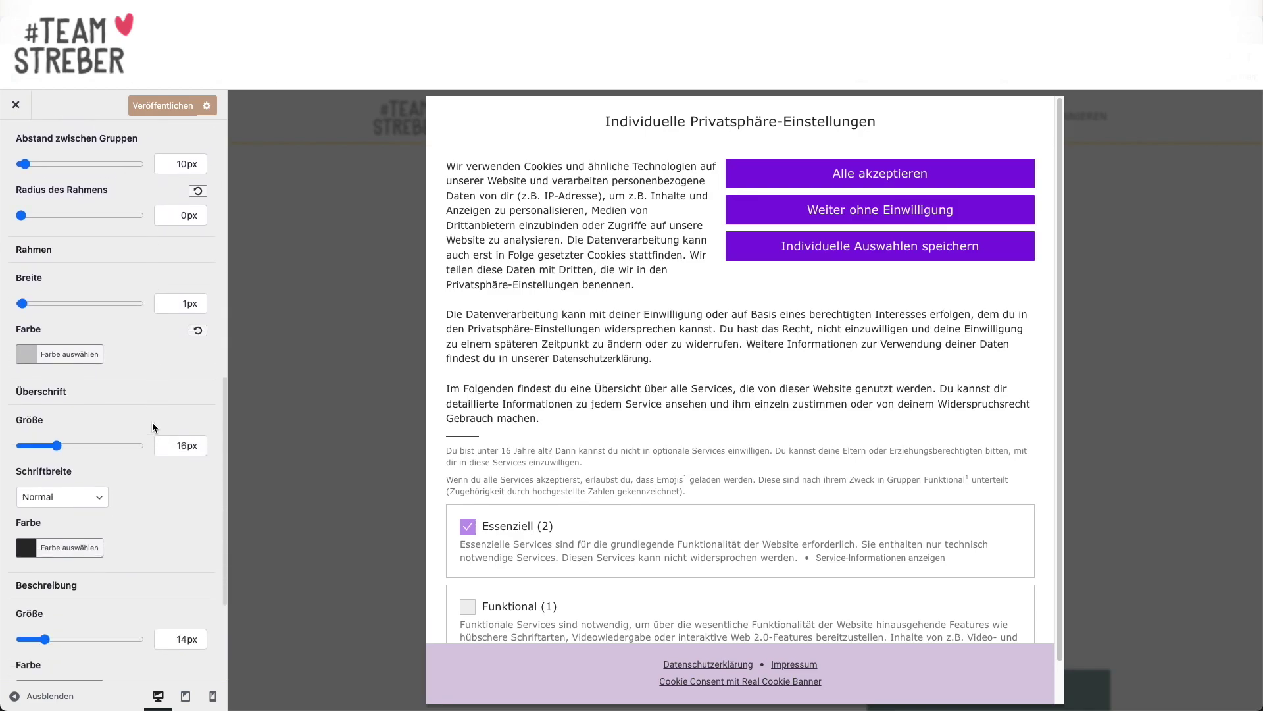
{"action": "scroll", "coordinate": [117, 212], "scroll_direction": "up", "scroll_amount": 15}
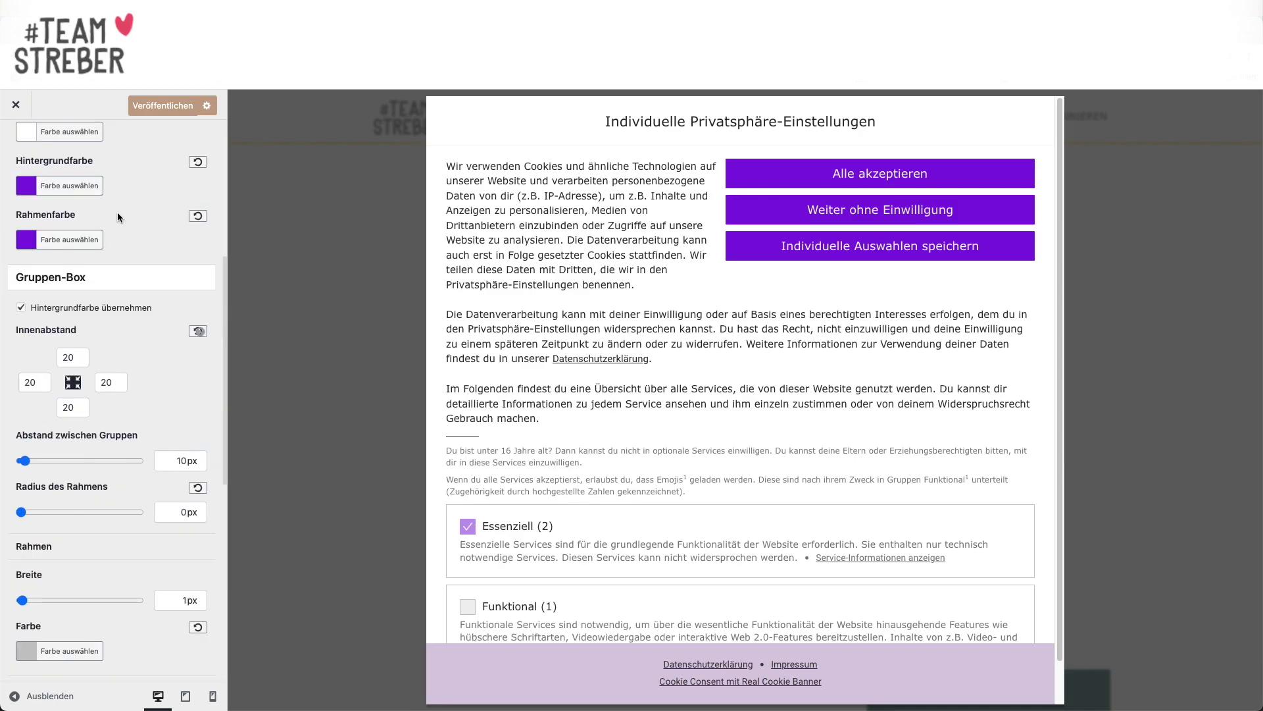
Review the save button's formatting and type settings for the individual privacy settings.
{"action": "left_click", "coordinate": [15, 144]}
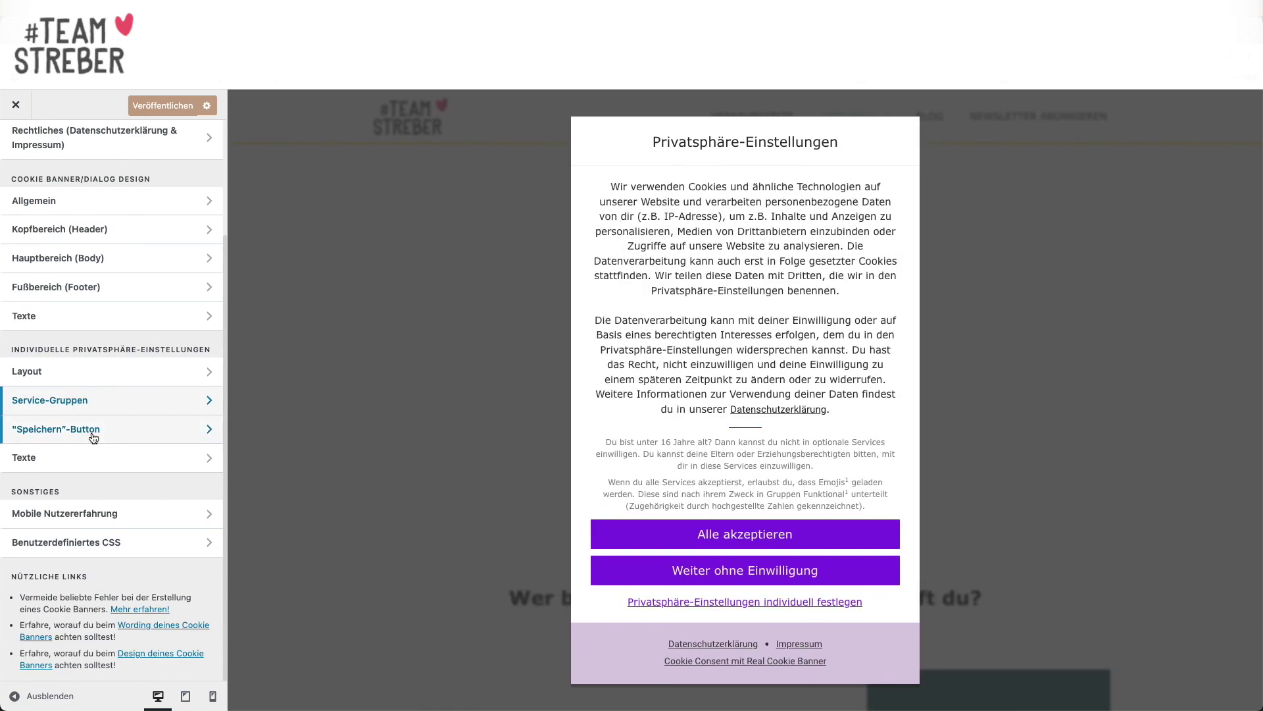
{"action": "left_click", "coordinate": [93, 432]}
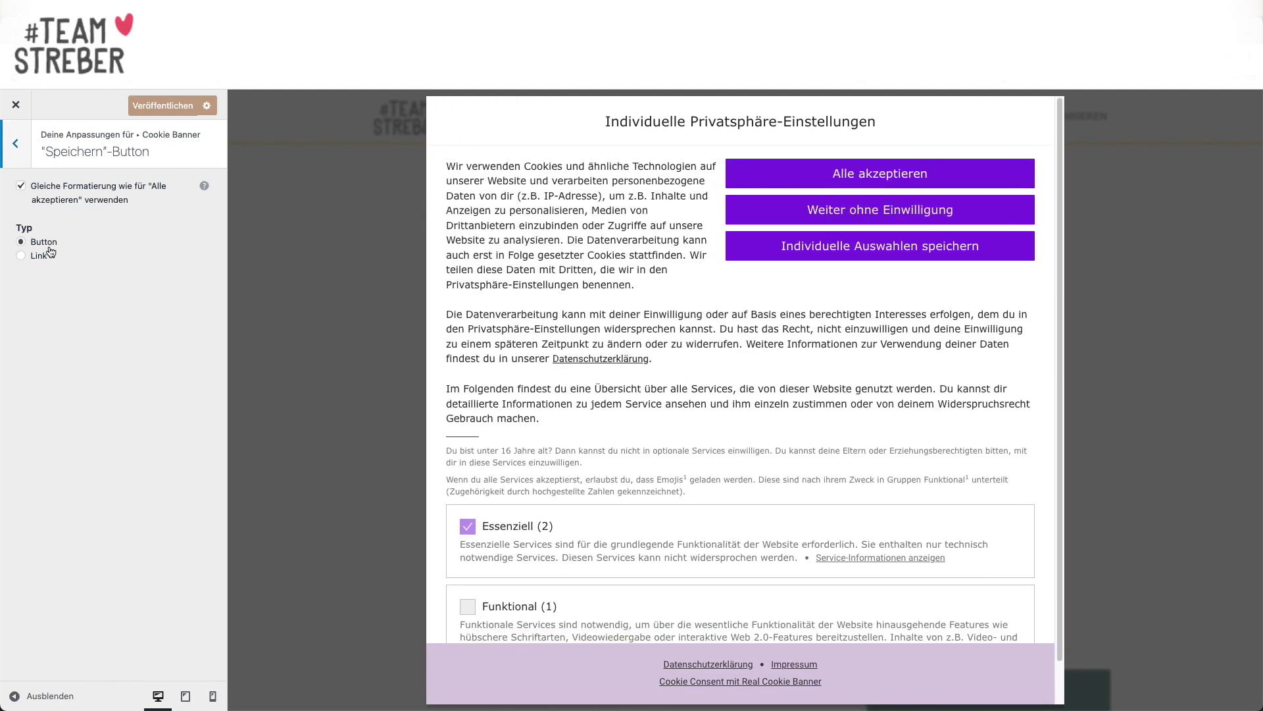
{"action": "scroll", "coordinate": [582, 416], "scroll_direction": "down", "scroll_amount": 2}
{"action": "scroll", "coordinate": [582, 414], "scroll_direction": "up", "scroll_amount": 2}
{"action": "left_click", "coordinate": [15, 145]}
{"action": "scroll", "coordinate": [67, 592], "scroll_direction": "down", "scroll_amount": 1}
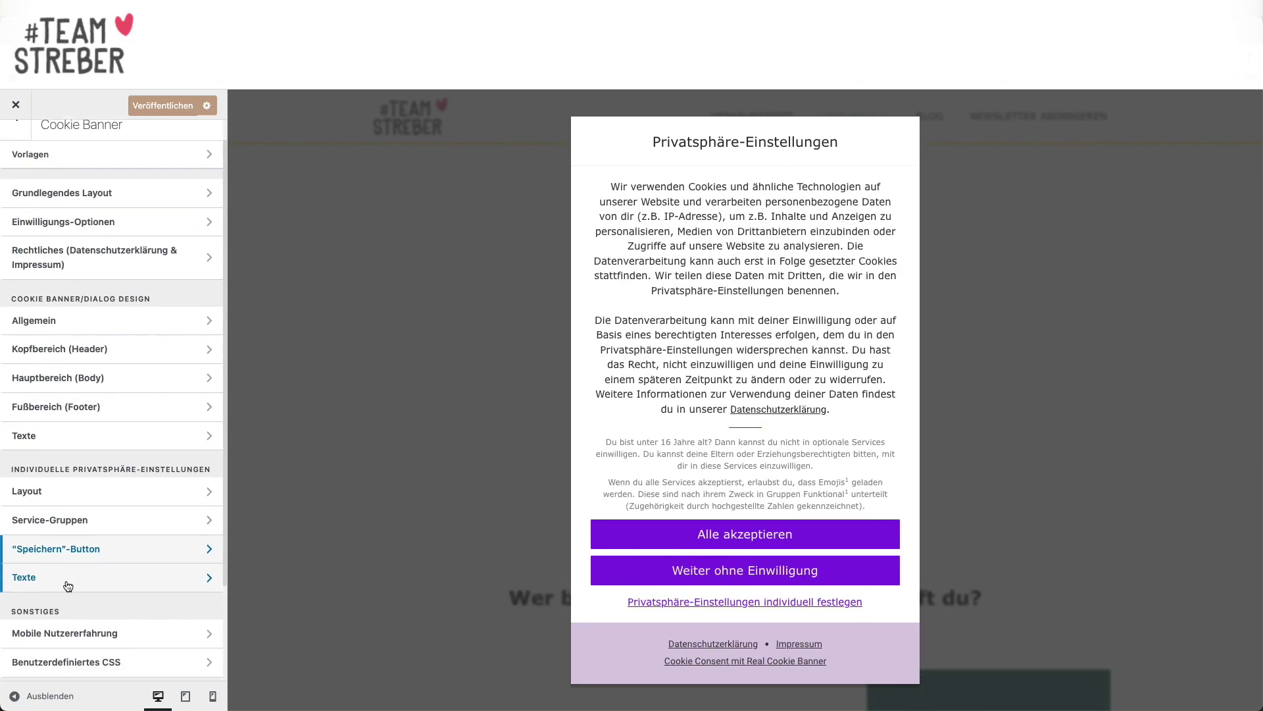
Review the texts of the individual privacy settings, including heading, description, save button and service information links.
{"action": "left_click", "coordinate": [63, 560]}
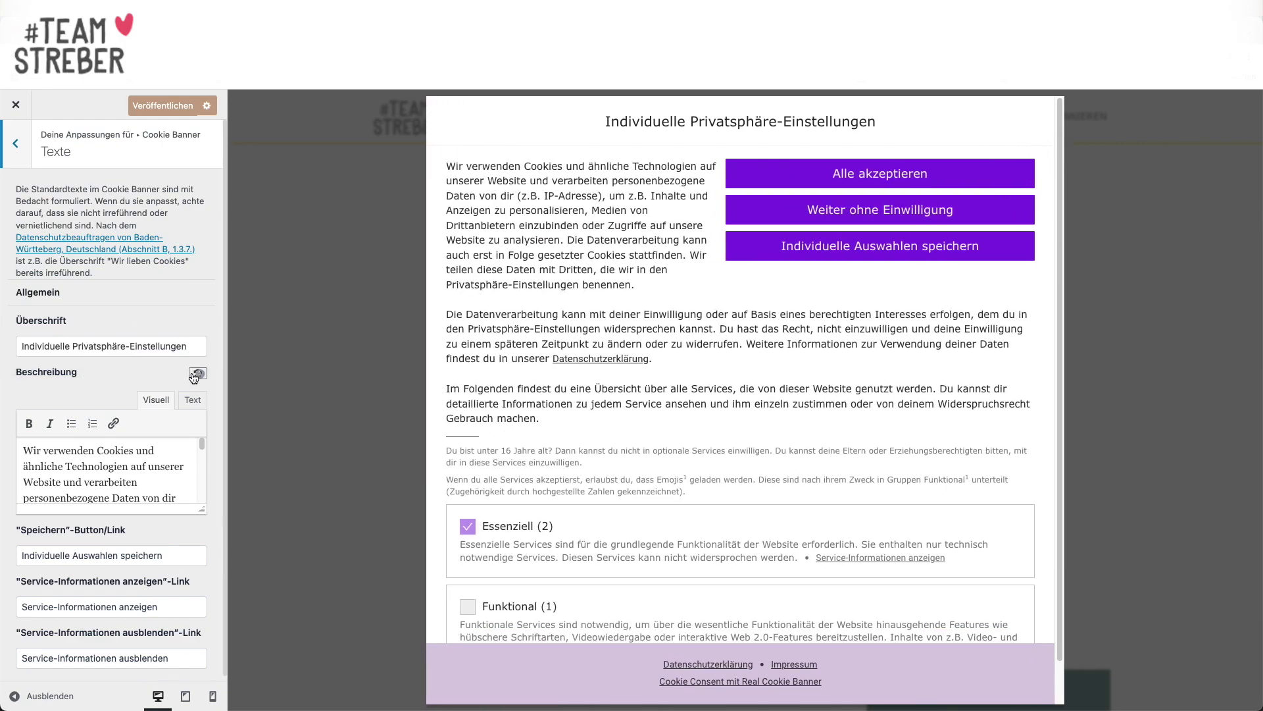
{"action": "scroll", "coordinate": [152, 381], "scroll_direction": "down", "scroll_amount": 1}
{"action": "left_click", "coordinate": [15, 151]}
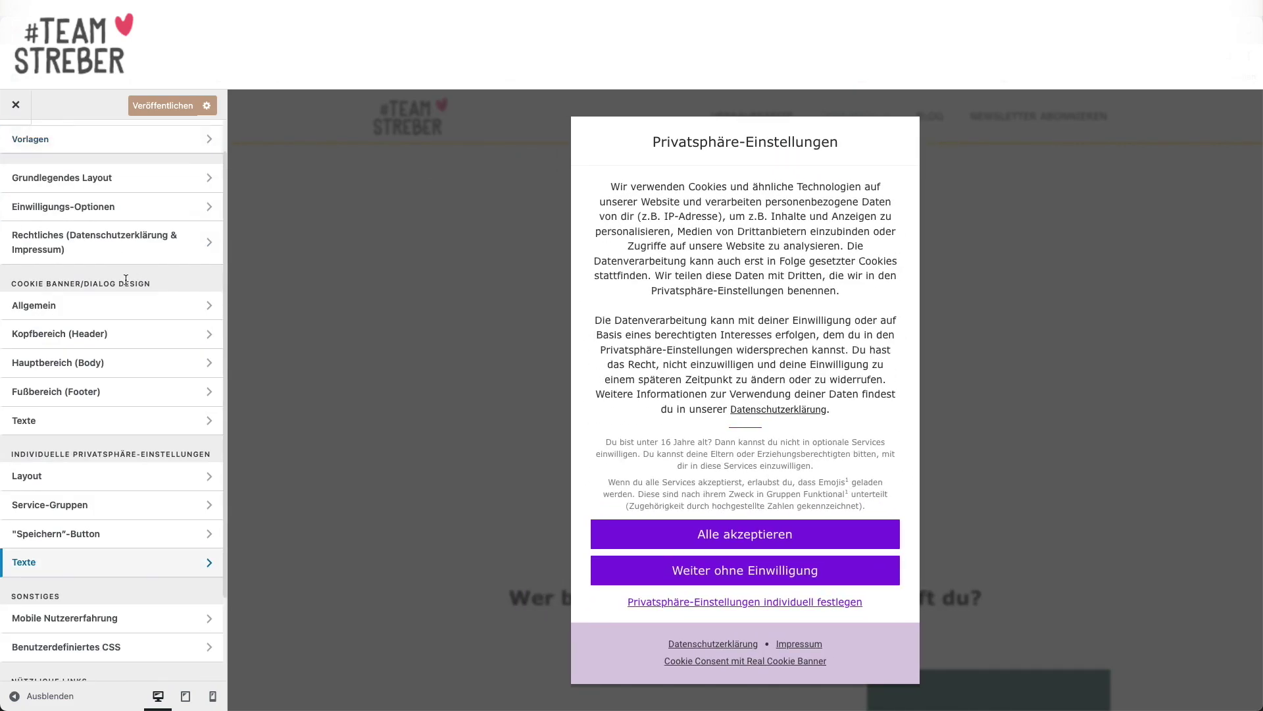
{"action": "scroll", "coordinate": [113, 320], "scroll_direction": "down", "scroll_amount": 3}
{"action": "scroll", "coordinate": [113, 320], "scroll_direction": "down", "scroll_amount": 2}
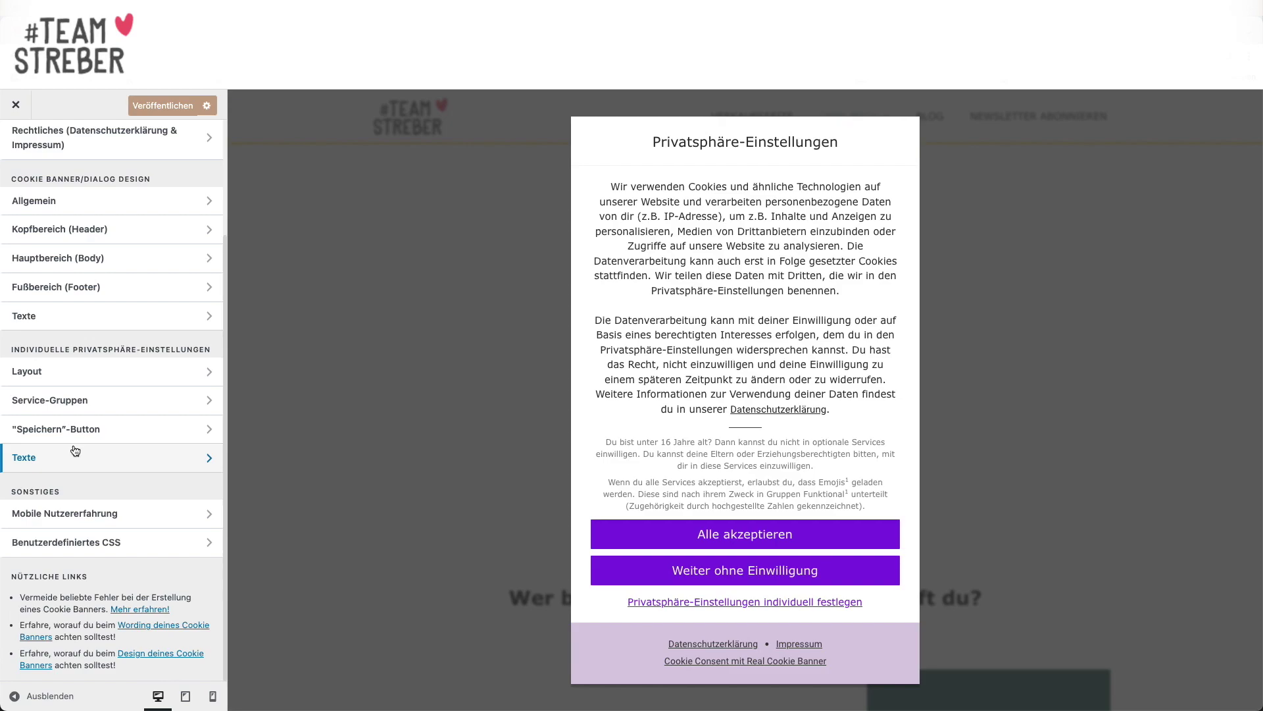
Check the banner's mobile user experience settings, publish the cookie banner design and close the customizer.
{"action": "left_click", "coordinate": [67, 512]}
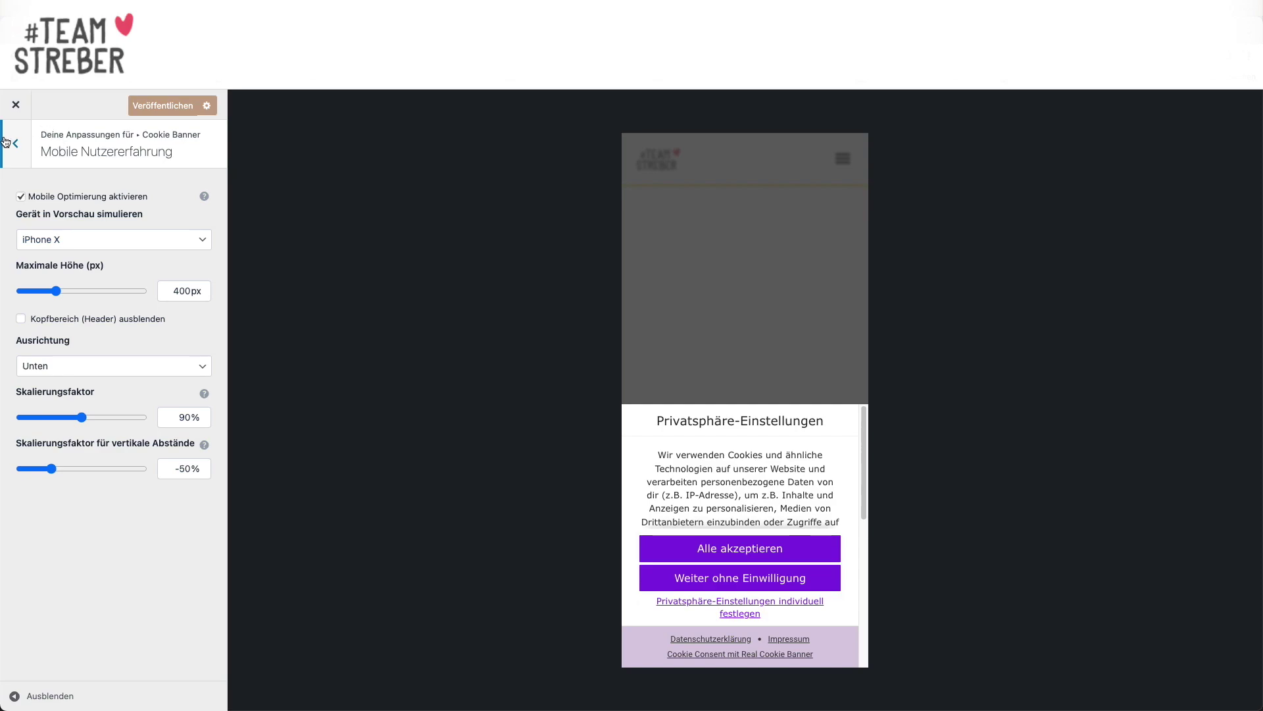
{"action": "left_click", "coordinate": [158, 108]}
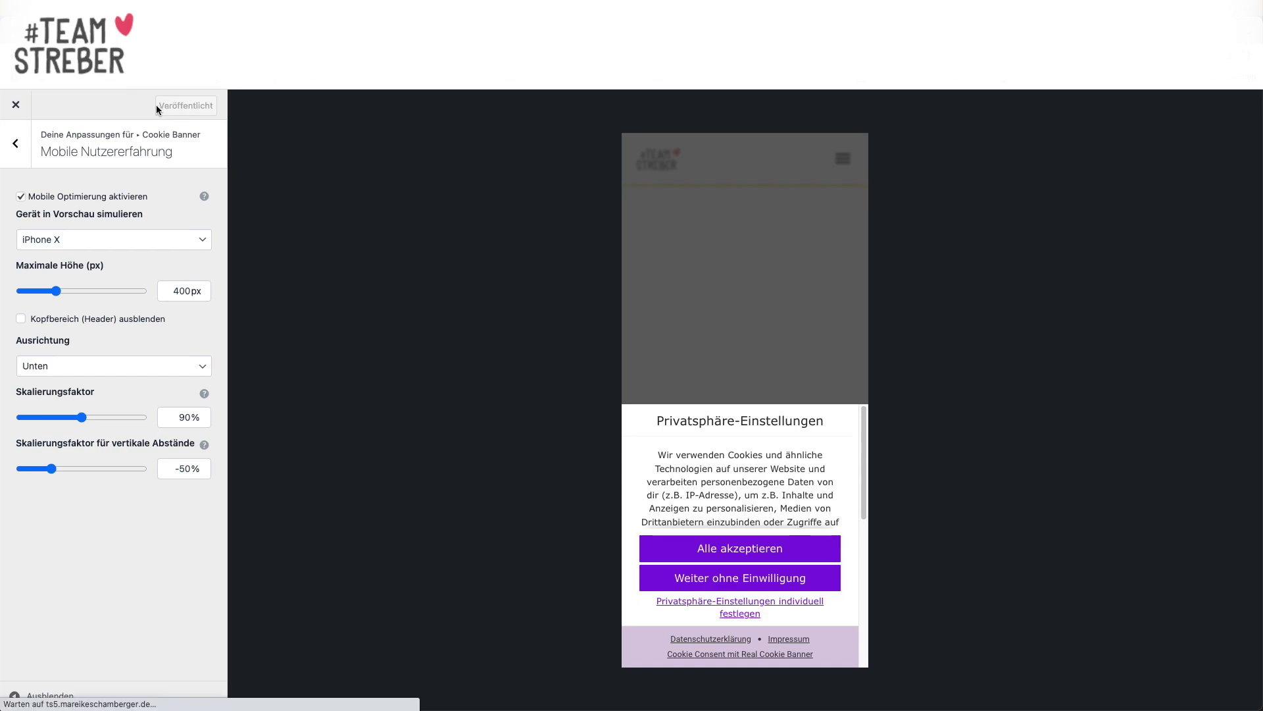
{"action": "left_click", "coordinate": [16, 106]}
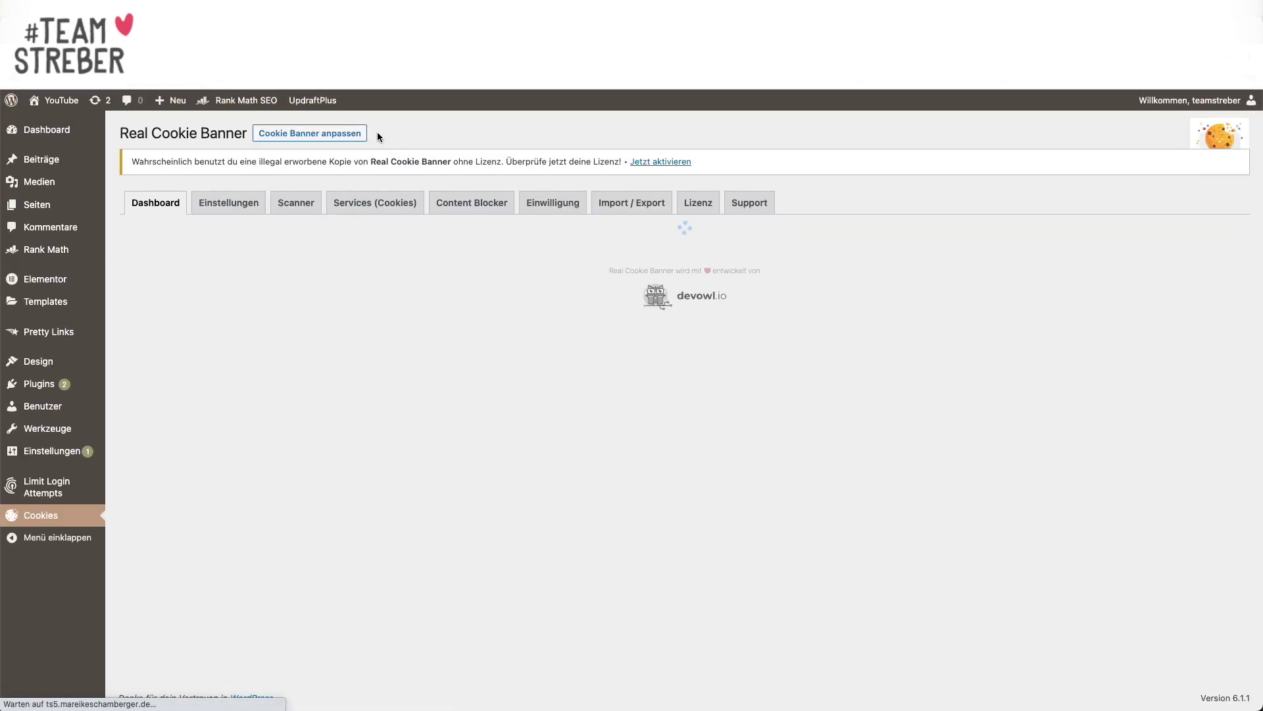
From the remaining setup steps, open the legal links and add all of them to the Footer menu.
{"action": "scroll", "coordinate": [621, 227], "scroll_direction": "down", "scroll_amount": 1}
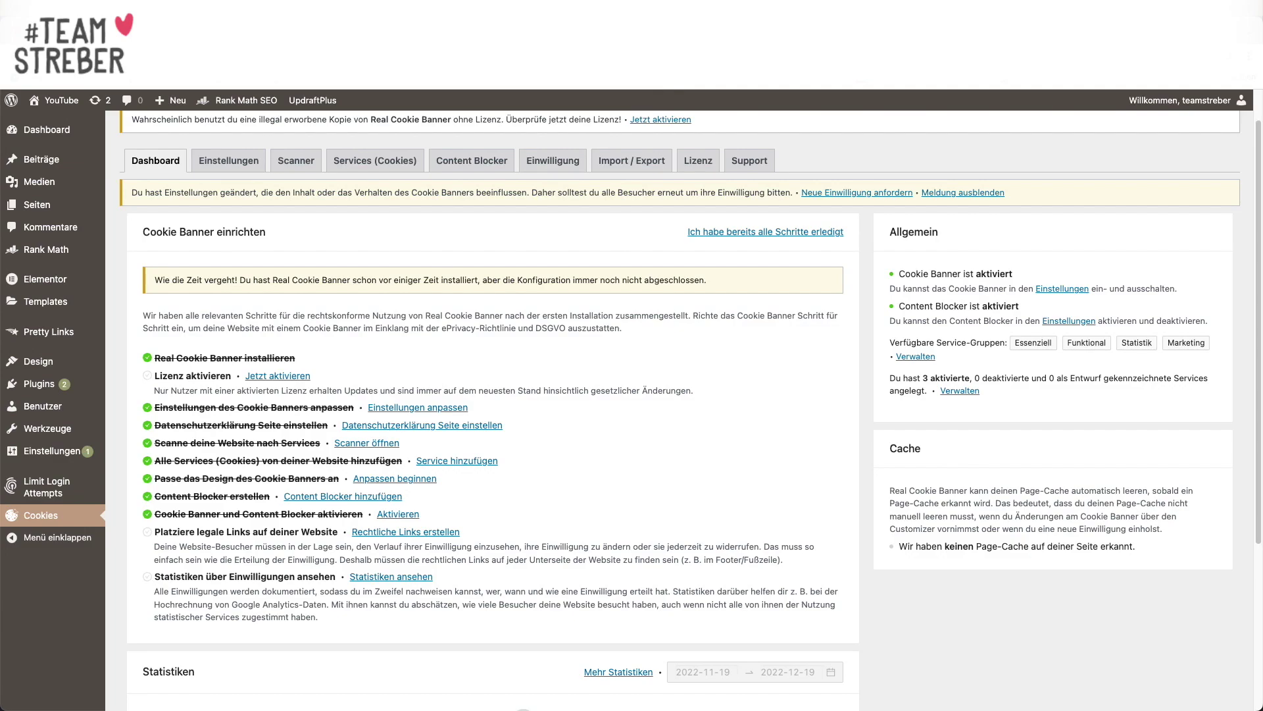
{"action": "scroll", "coordinate": [201, 487], "scroll_direction": "down", "scroll_amount": 1}
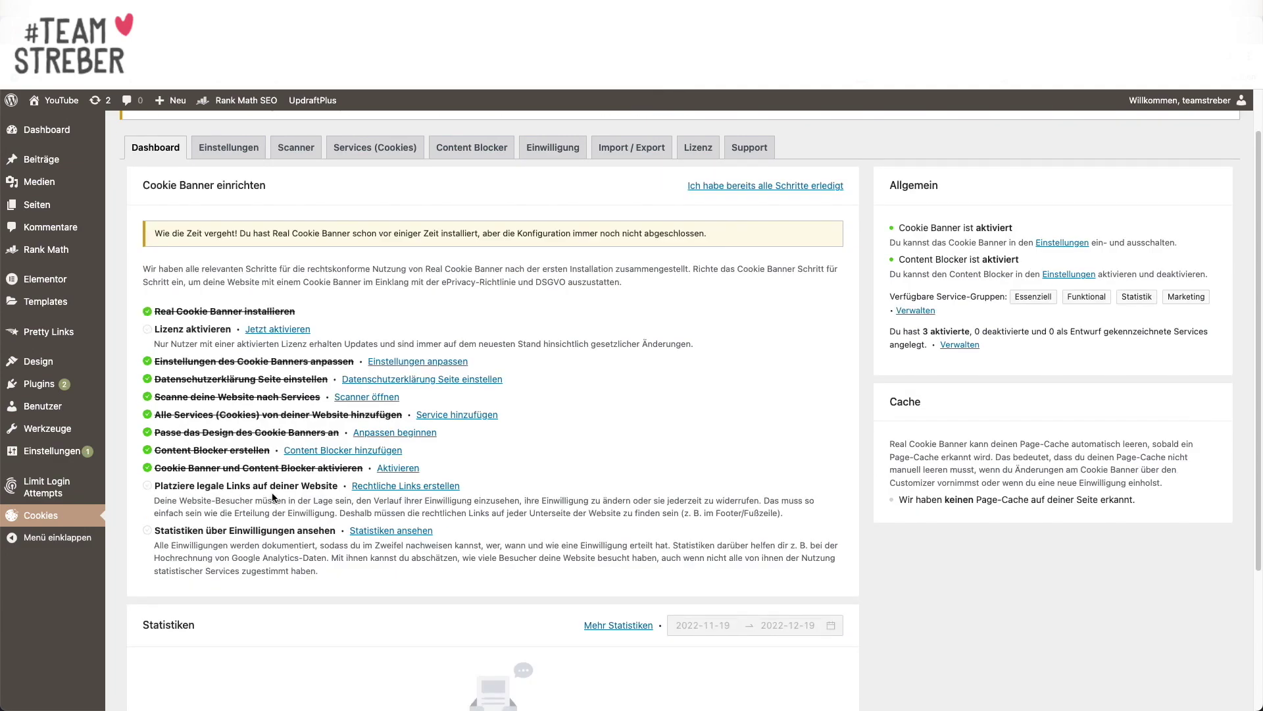
{"action": "left_click", "coordinate": [395, 487]}
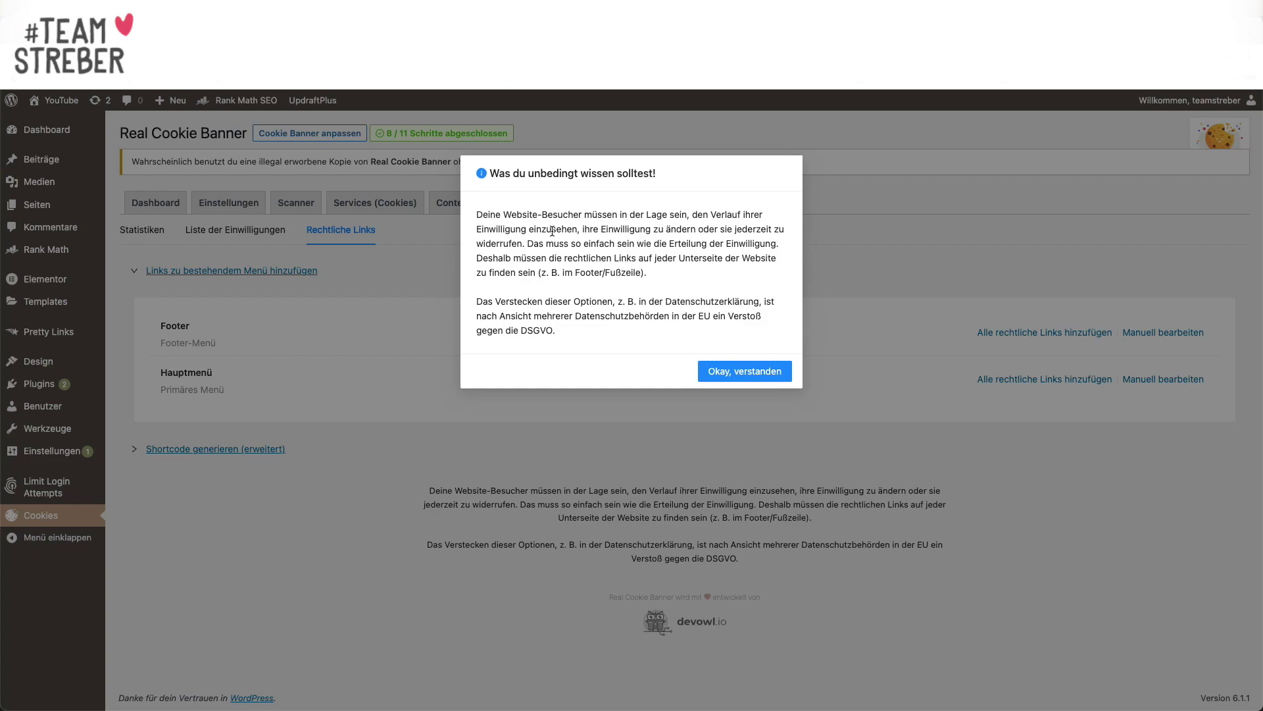
{"action": "left_click", "coordinate": [707, 379]}
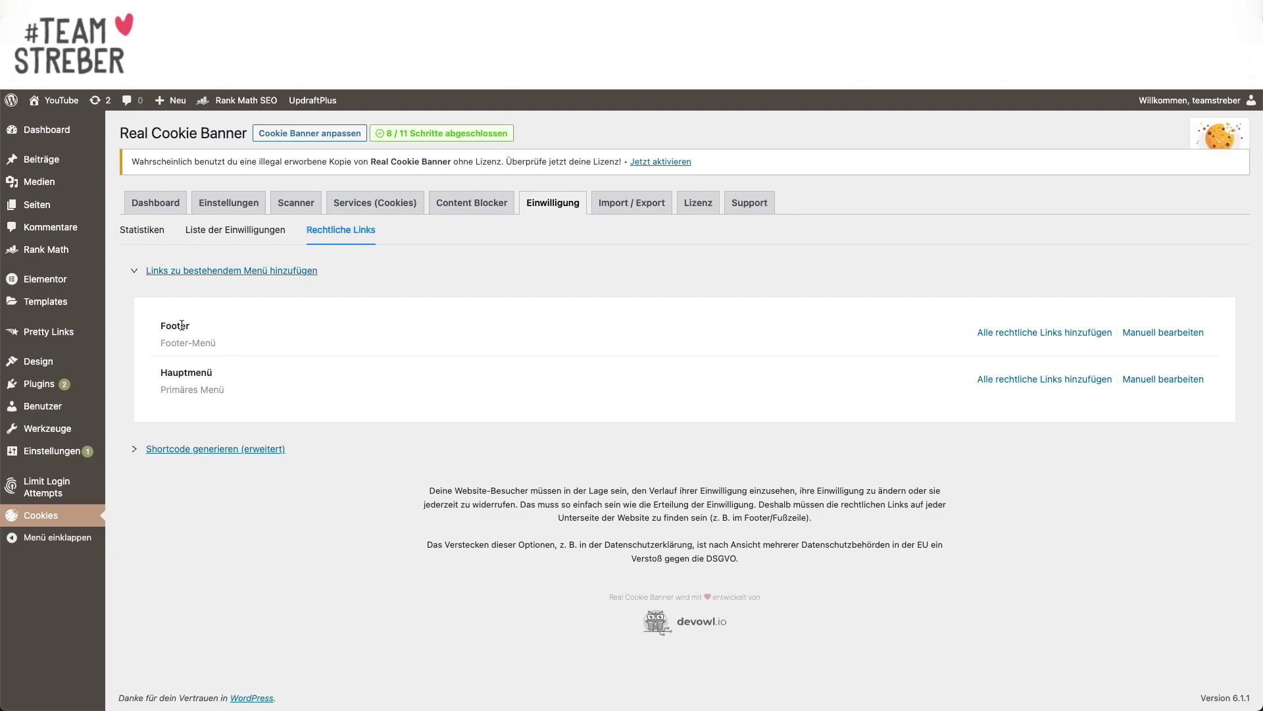
{"action": "left_click", "coordinate": [1008, 334]}
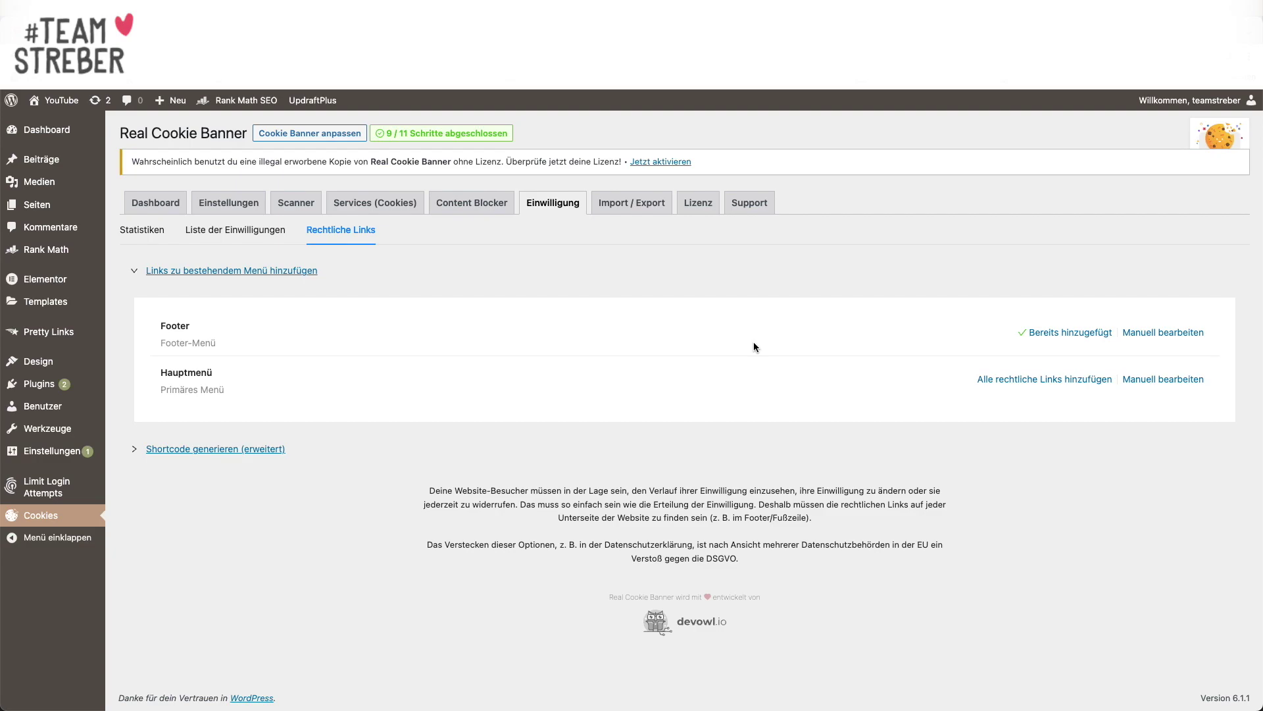
Review the shortcode generator for the links to change privacy settings, view their history and revoke consents.
{"action": "left_click", "coordinate": [205, 453]}
{"action": "scroll", "coordinate": [207, 455], "scroll_direction": "down", "scroll_amount": 6}
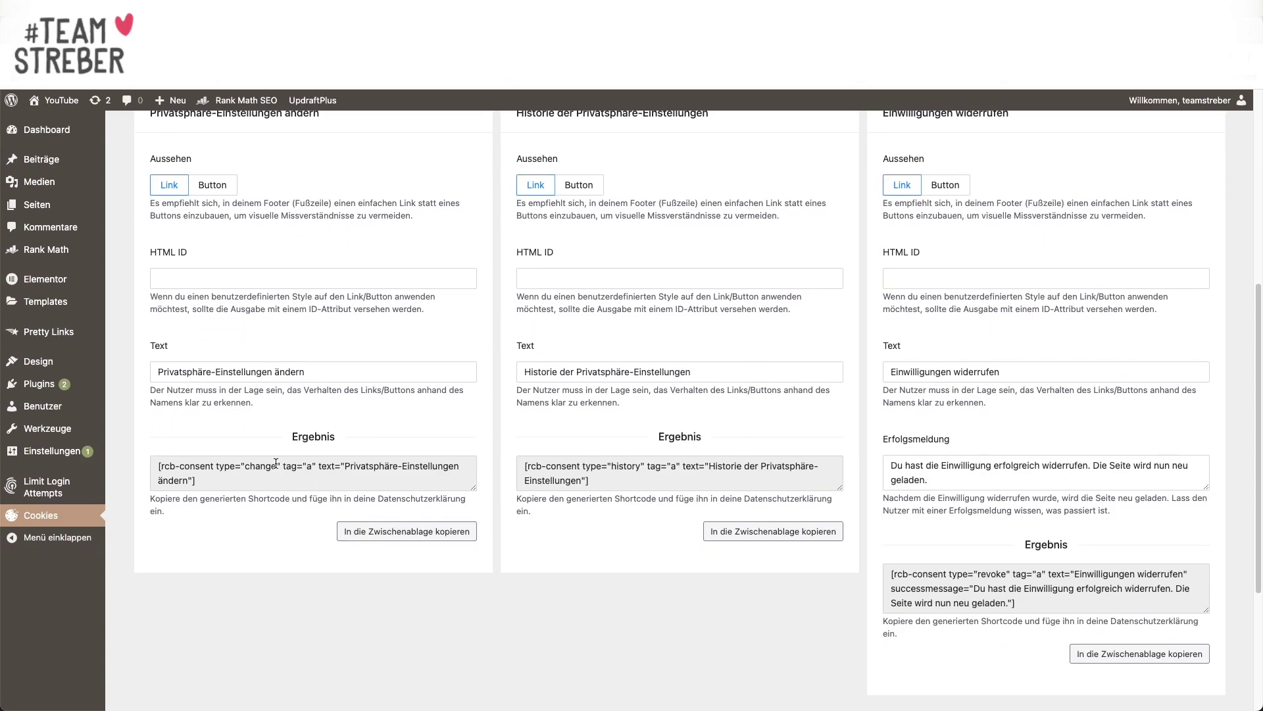
{"action": "scroll", "coordinate": [273, 463], "scroll_direction": "up", "scroll_amount": 4}
{"action": "scroll", "coordinate": [270, 470], "scroll_direction": "up", "scroll_amount": 2}
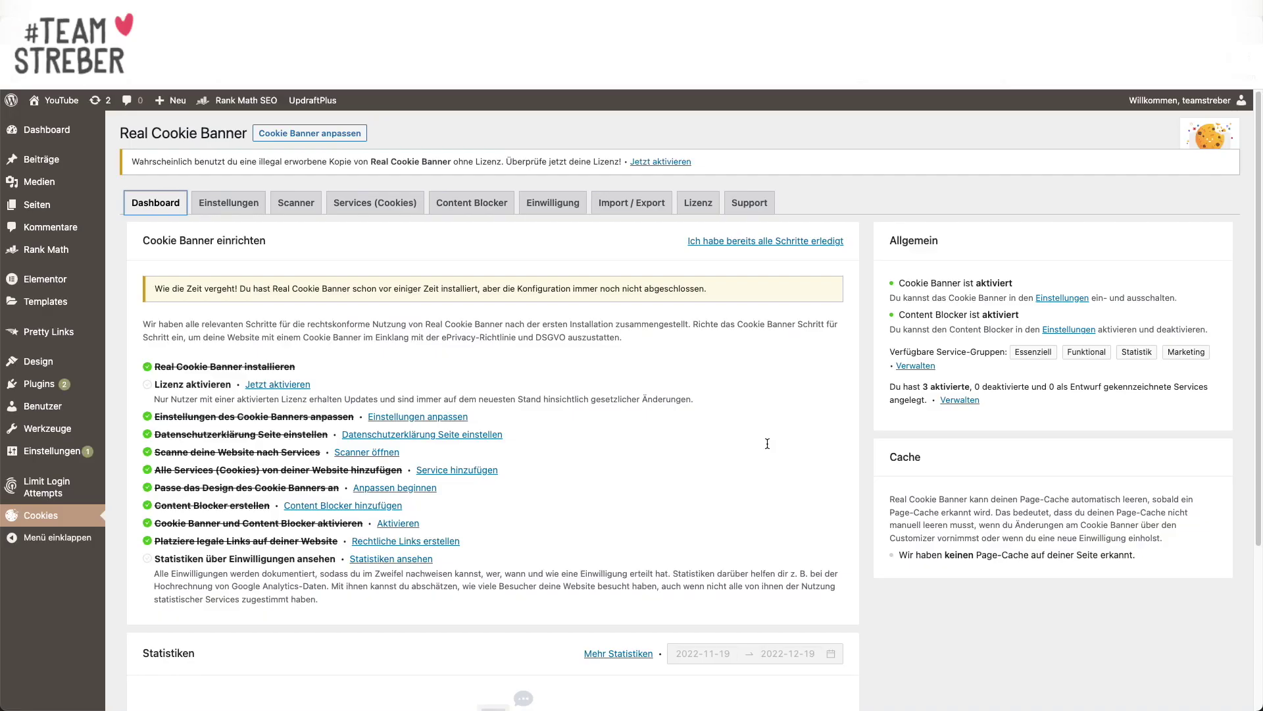
View the consent statistics from the setup checklist and return to the plugin's dashboard.
{"action": "scroll", "coordinate": [295, 429], "scroll_direction": "down", "scroll_amount": 2}
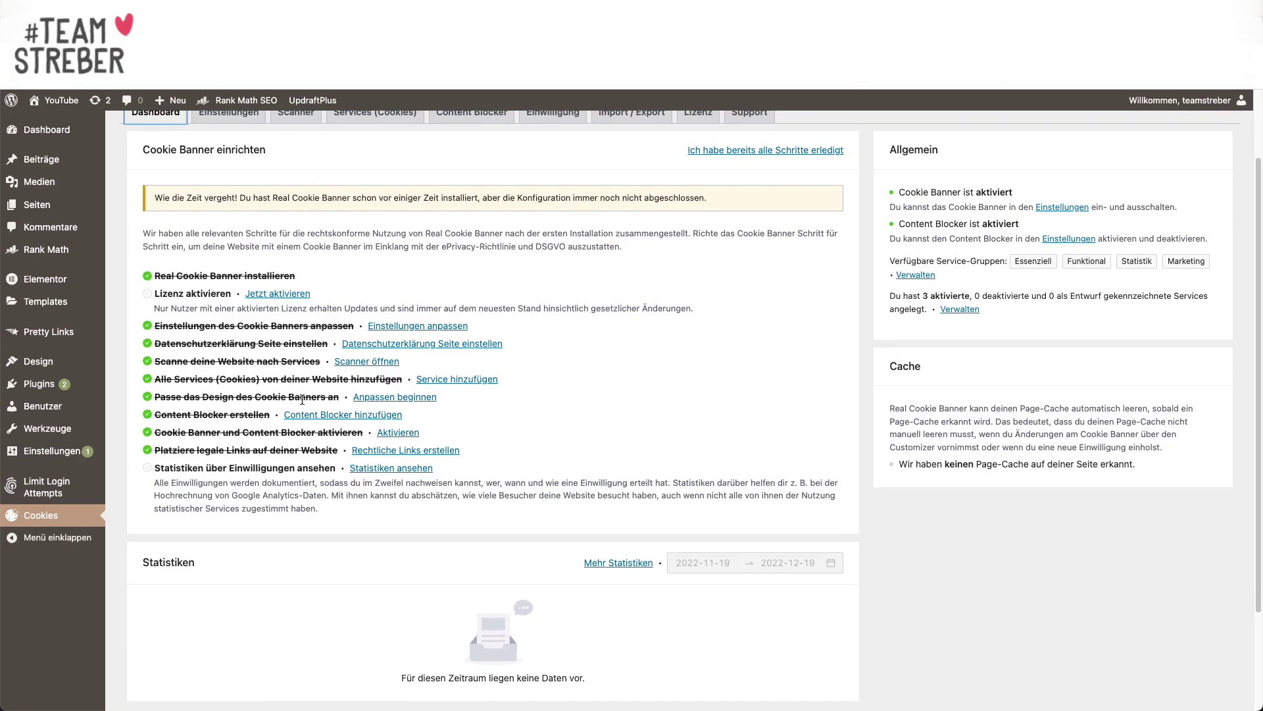
{"action": "left_click", "coordinate": [383, 468]}
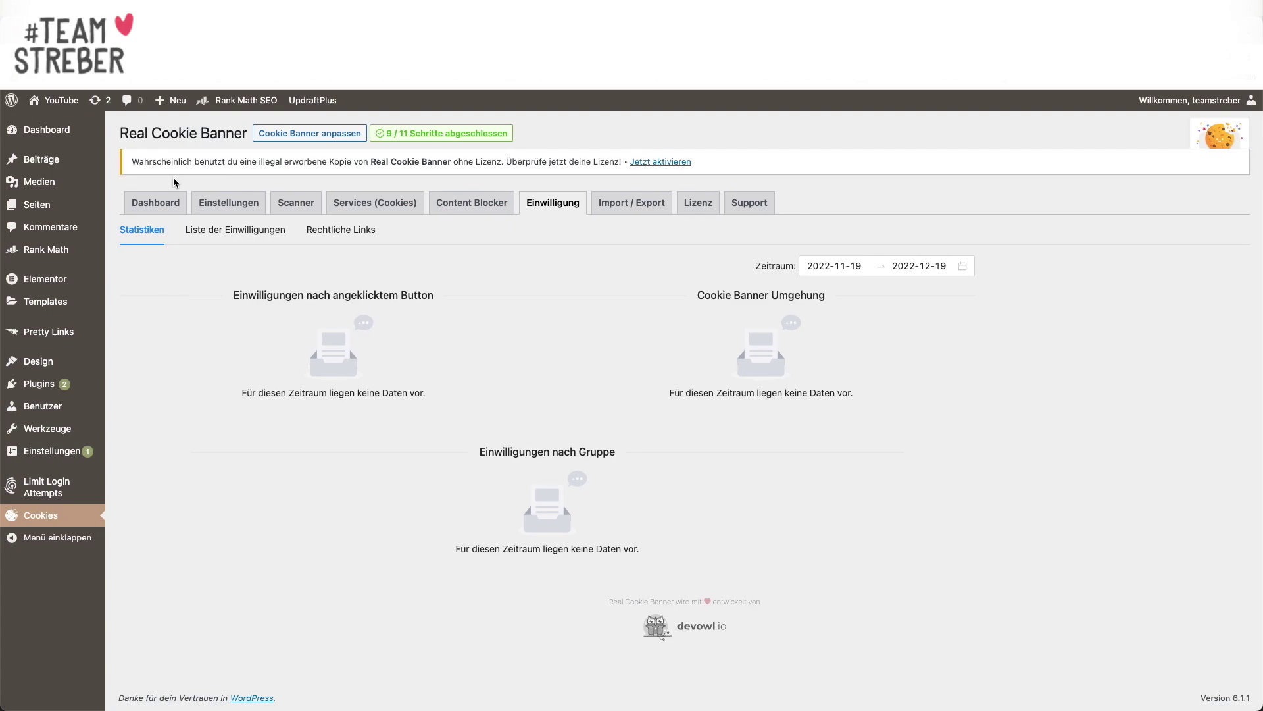
{"action": "left_click", "coordinate": [155, 204]}
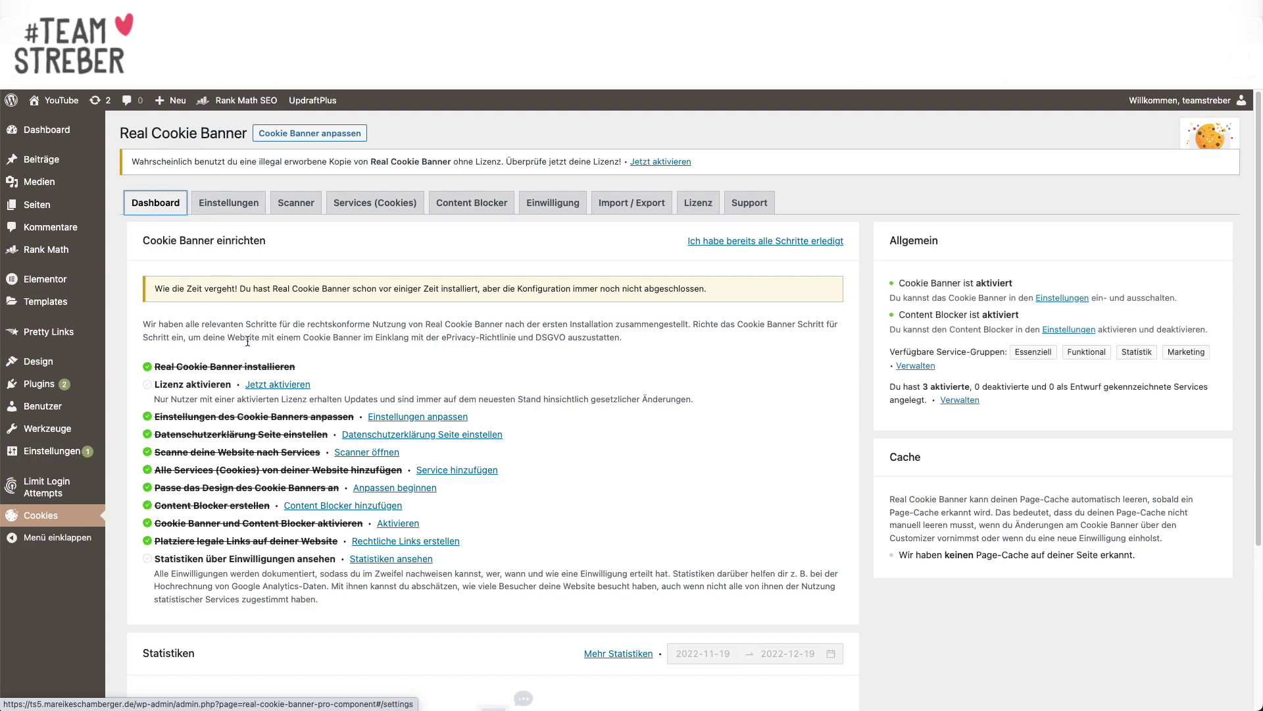
Review the remaining setup steps and the scanner's service recommendations and external URLs, ending back on the plugin's dashboard.
{"action": "scroll", "coordinate": [174, 428], "scroll_direction": "down", "scroll_amount": 1}
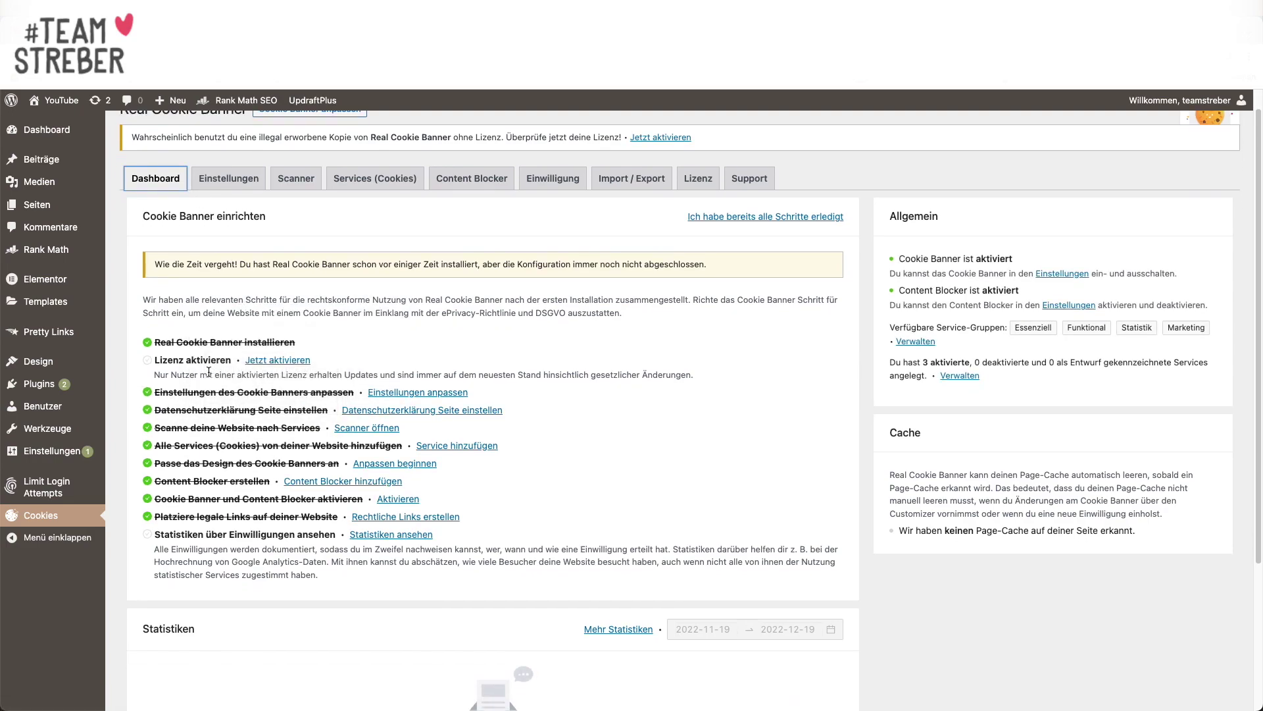
{"action": "left_click", "coordinate": [292, 183]}
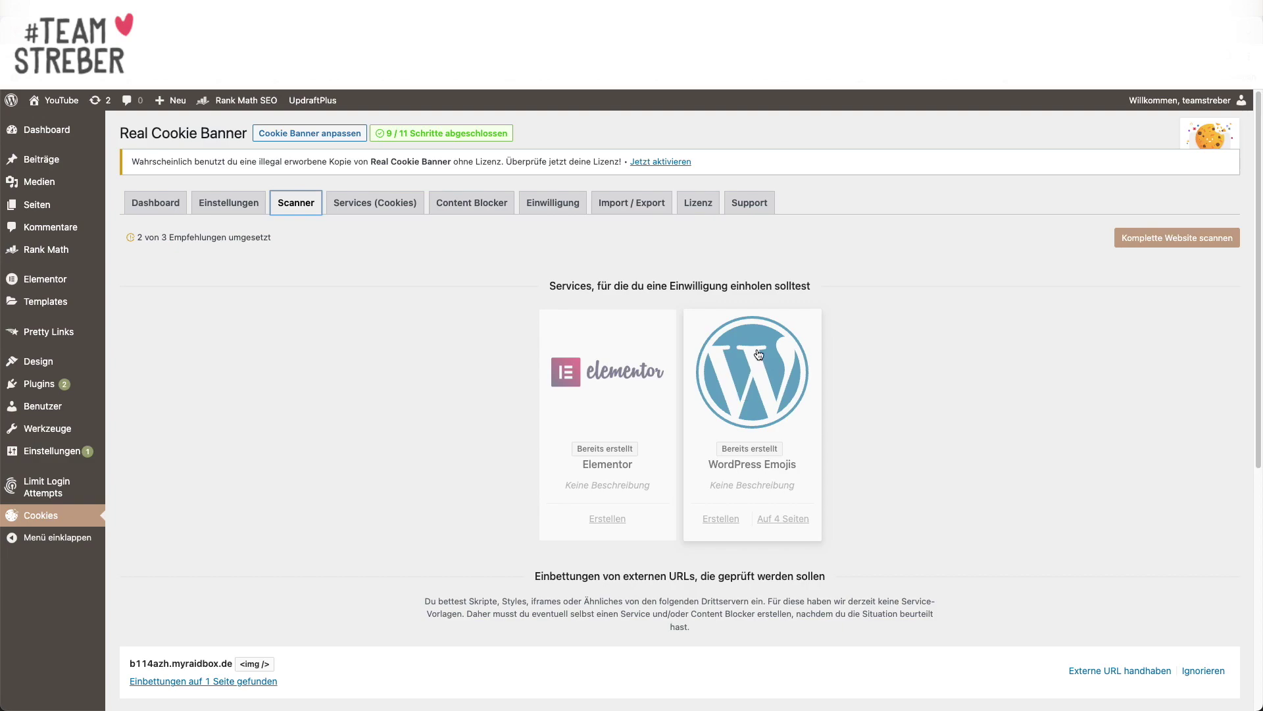
{"action": "left_click", "coordinate": [155, 205]}
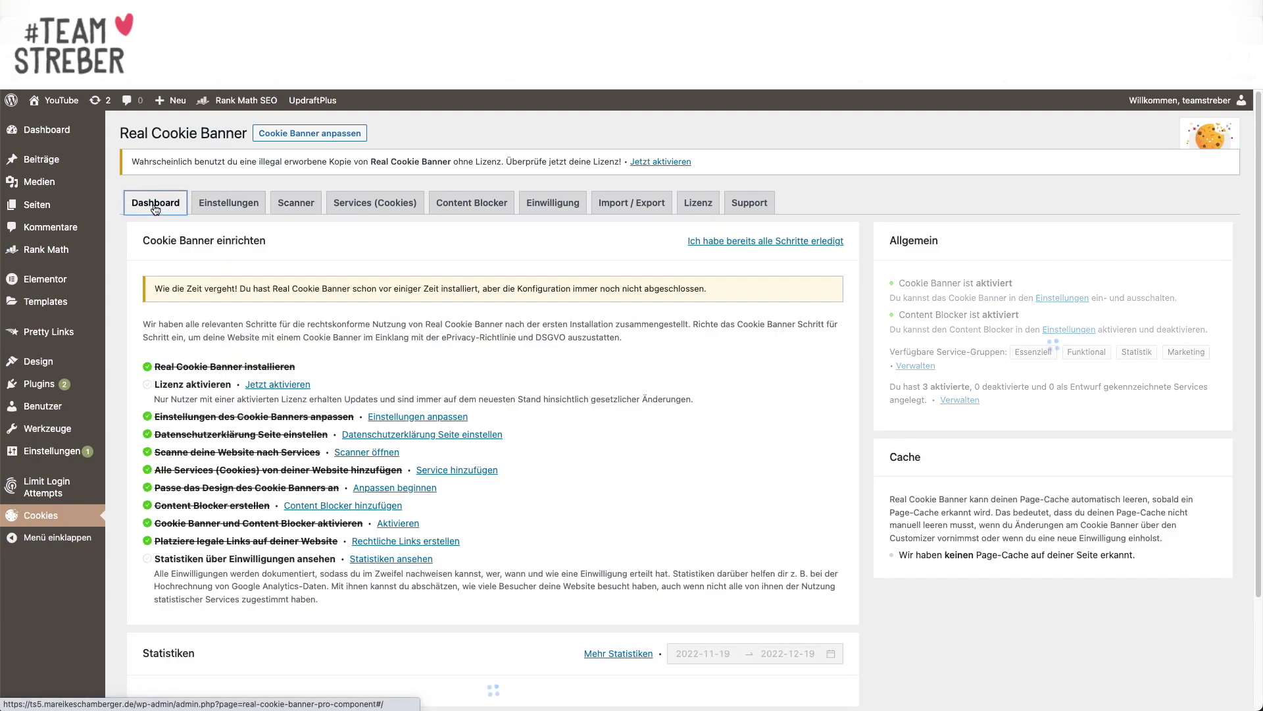